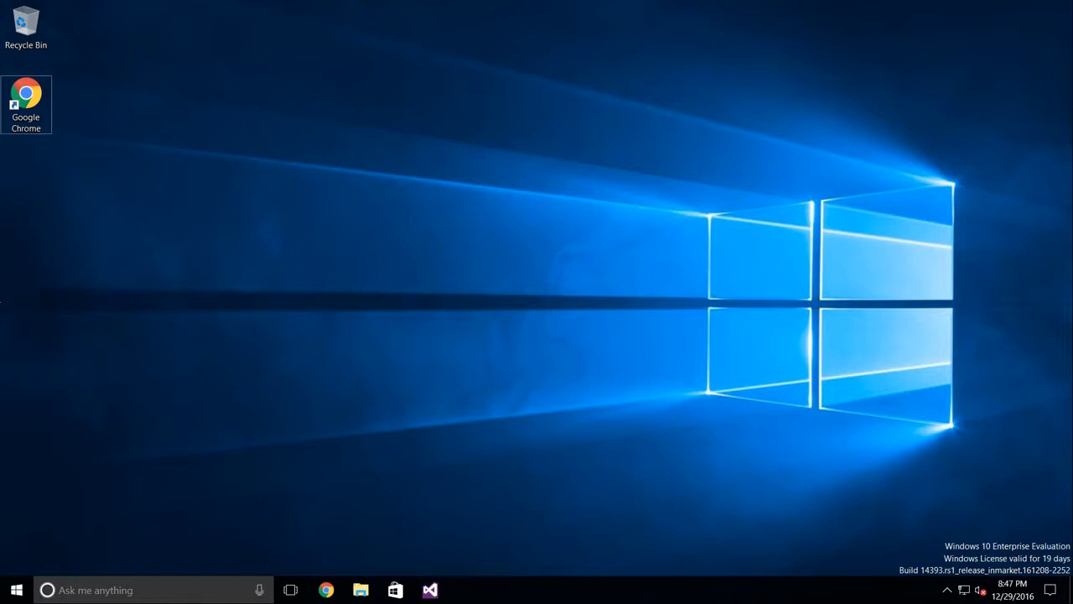
# Step: Open dev.mysql.com in Chrome and go to the MySQL Community (GPL) Downloads page
pyautogui.doubleClick(26, 98)
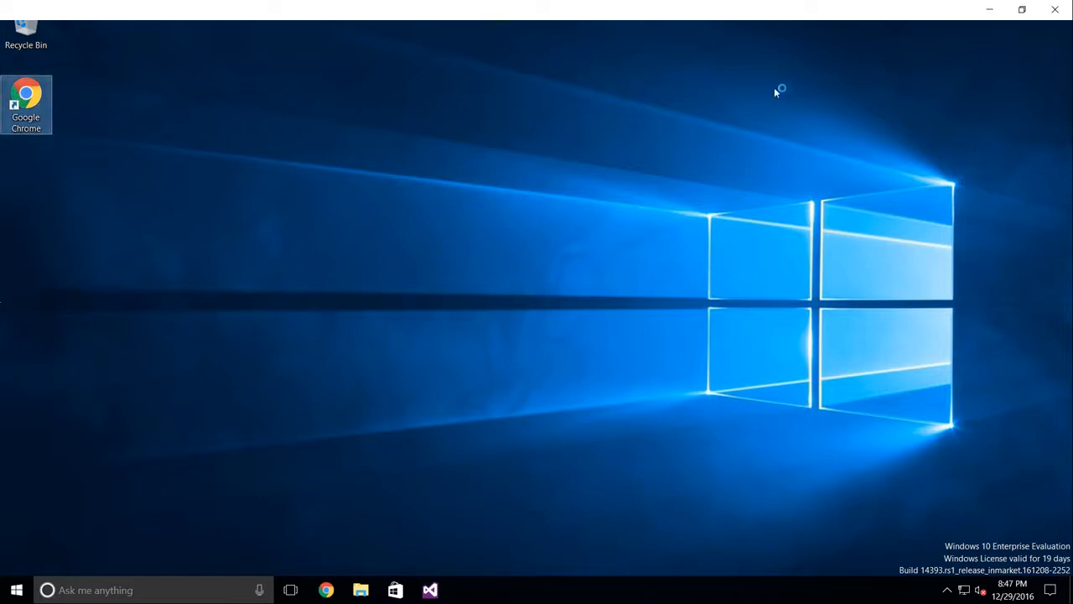
pyautogui.write('dev.mysql.com')
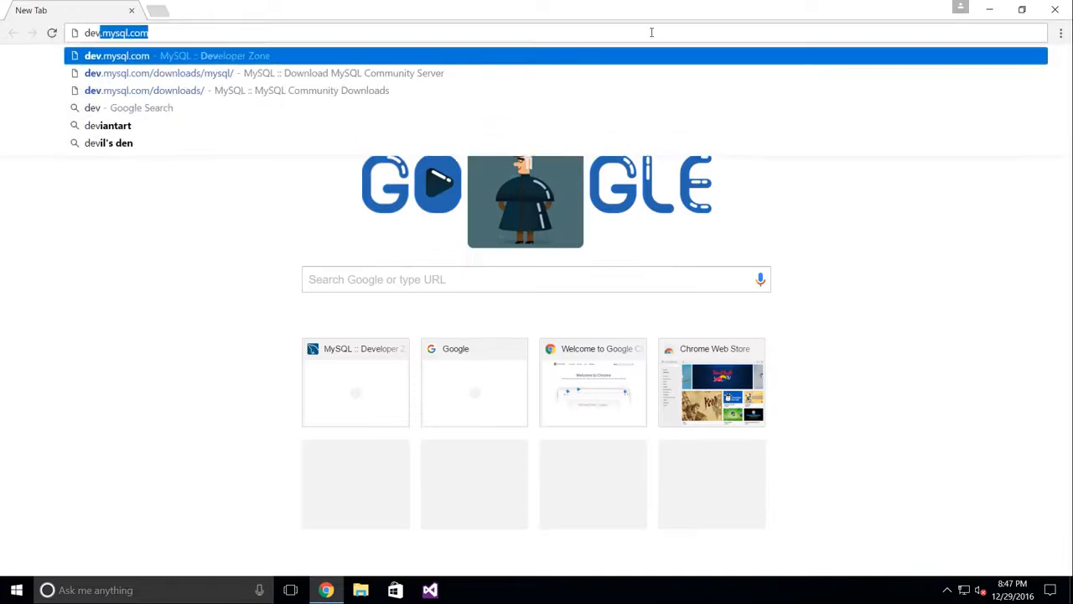
pyautogui.press('Return')
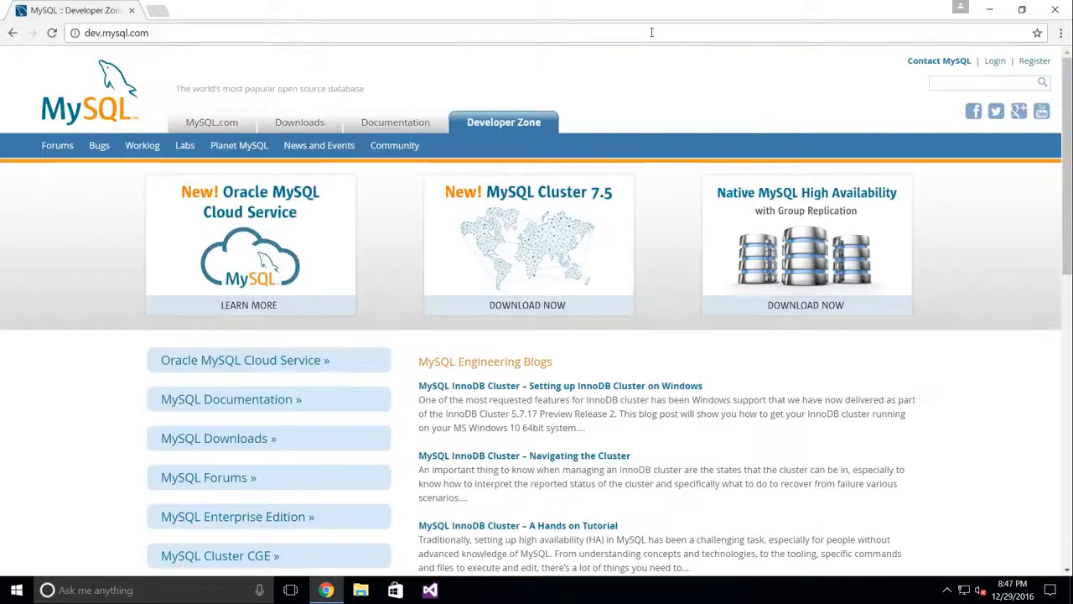
pyautogui.click(292, 128)
pyautogui.scroll(-8, 379, 300)
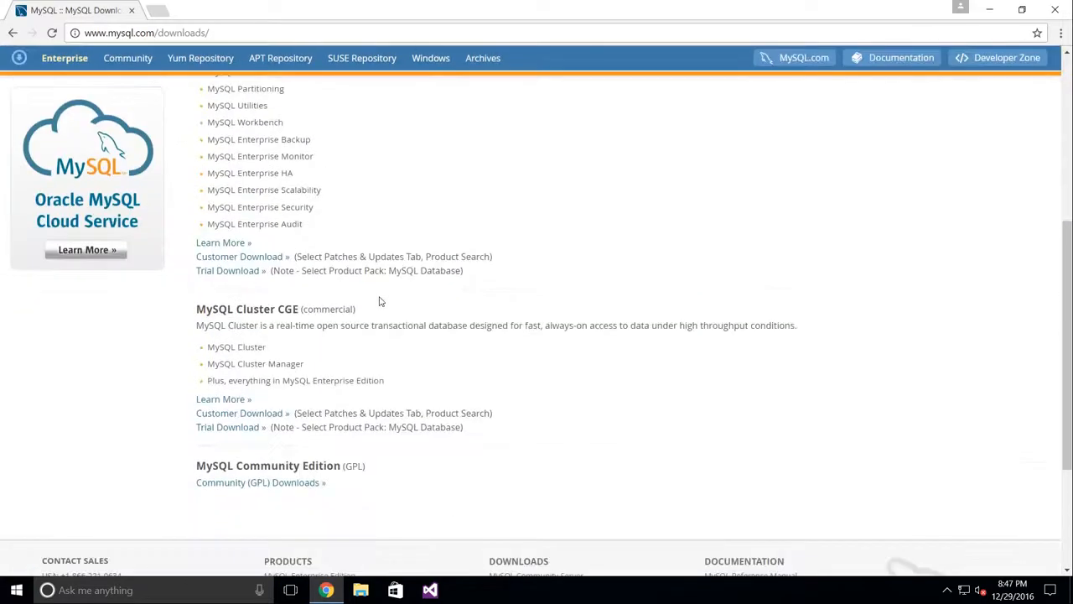
pyautogui.scroll(-1, 379, 300)
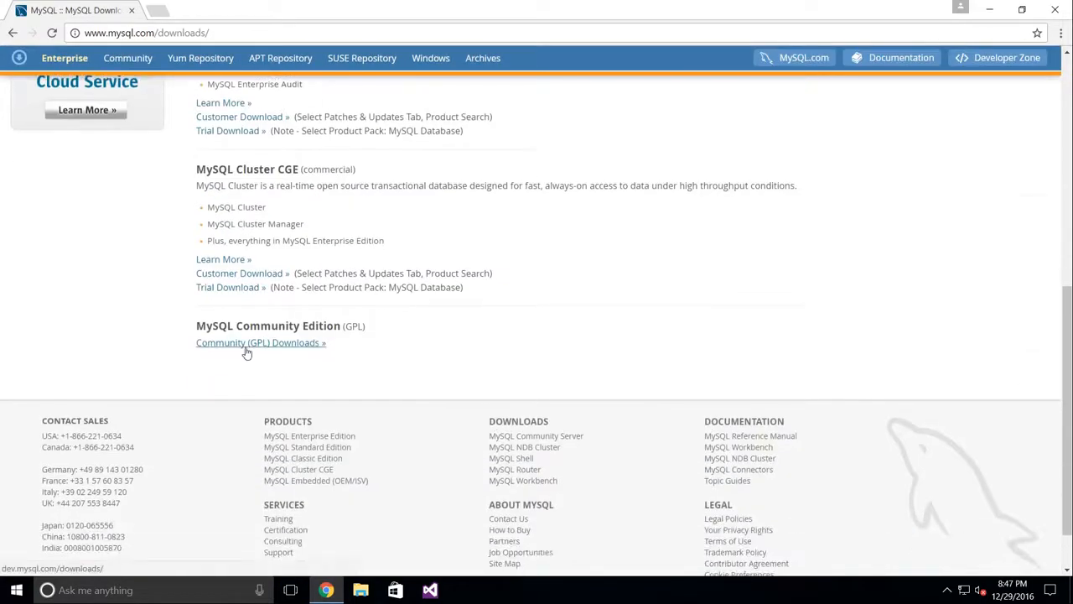
pyautogui.click(289, 344)
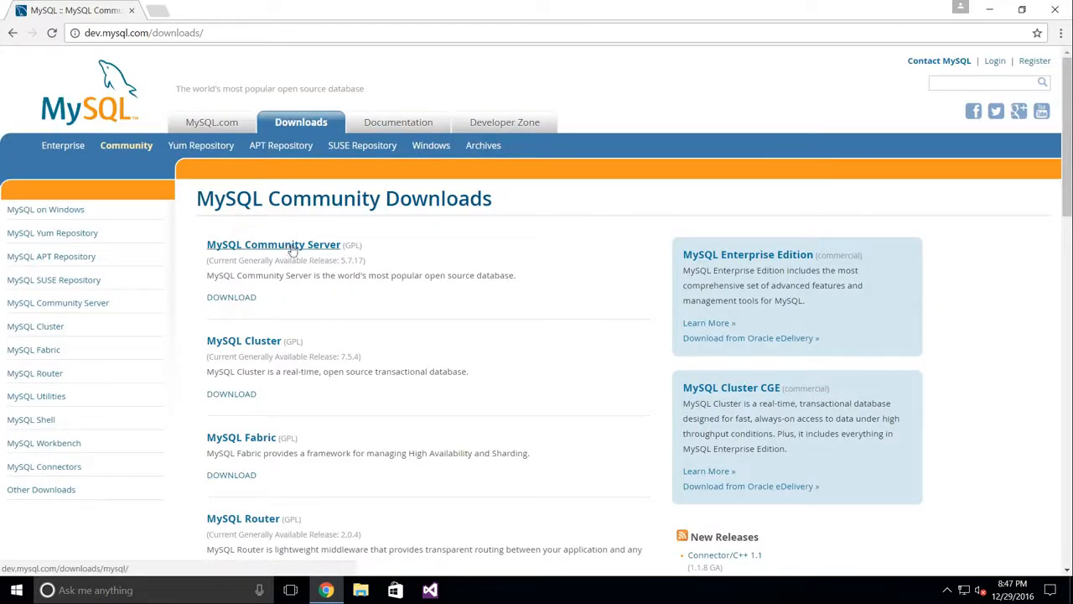
# Step: Open MySQL Community Server, keep Microsoft Windows as platform, and choose MySQL Installer 5.7
pyautogui.click(292, 245)
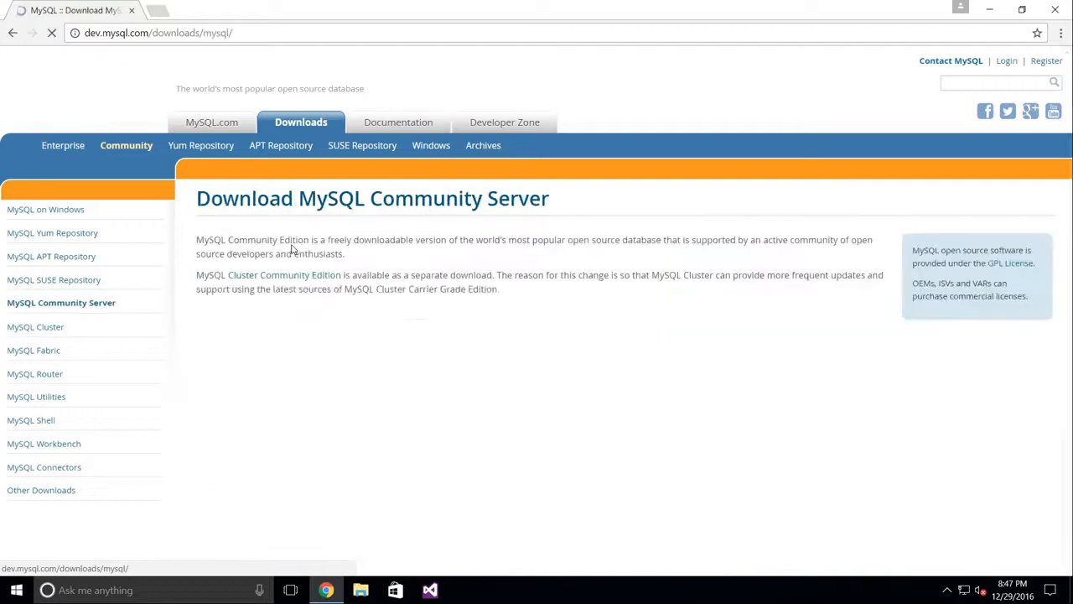
pyautogui.scroll(-4, 331, 402)
pyautogui.scroll(-1, 332, 402)
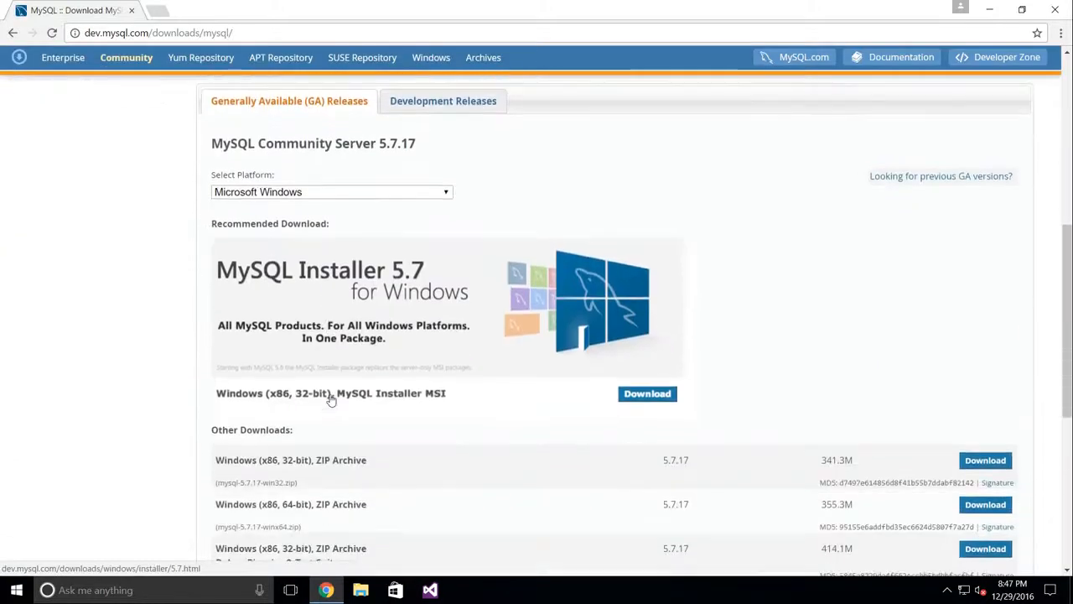
pyautogui.click(447, 236)
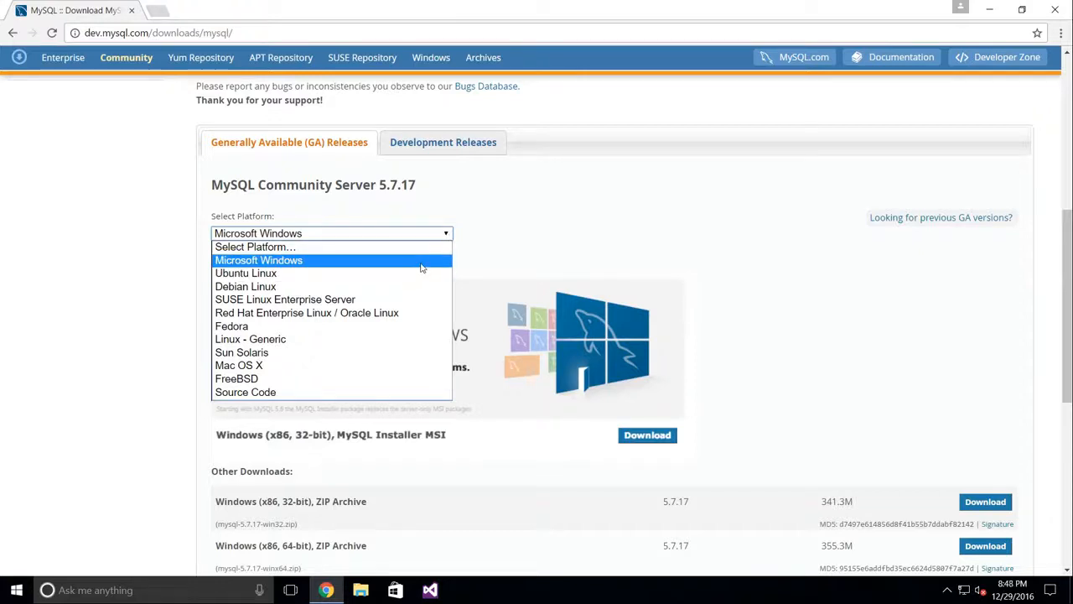
pyautogui.click(422, 267)
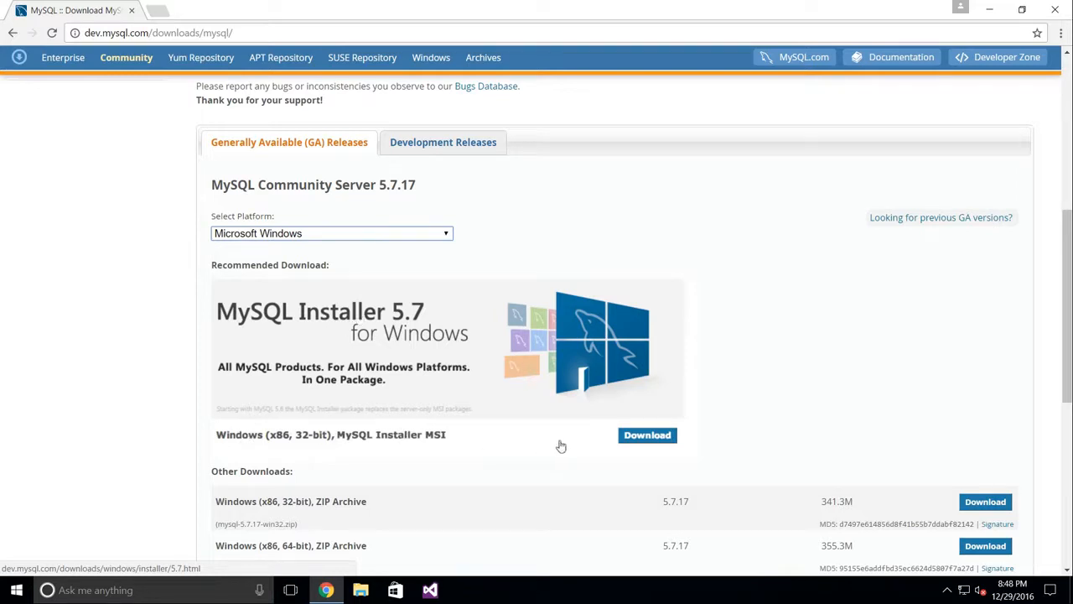
pyautogui.click(647, 435)
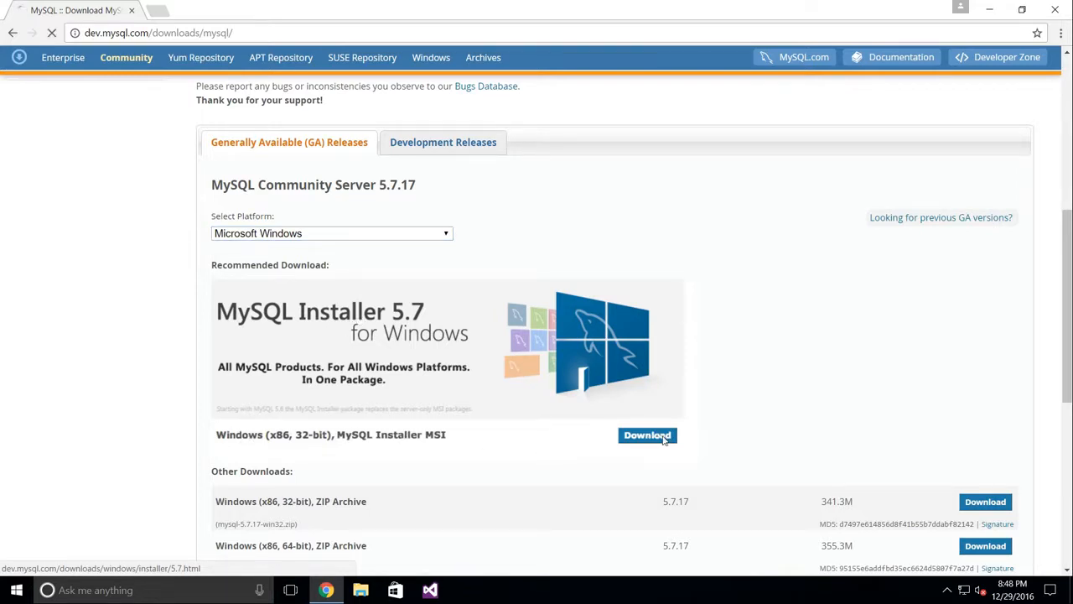
# Step: Compare the 1.7M web and 386.6M full installer sizes, settling on the 1.7M one
pyautogui.scroll(-1, 662, 440)
pyautogui.scroll(-3, 663, 441)
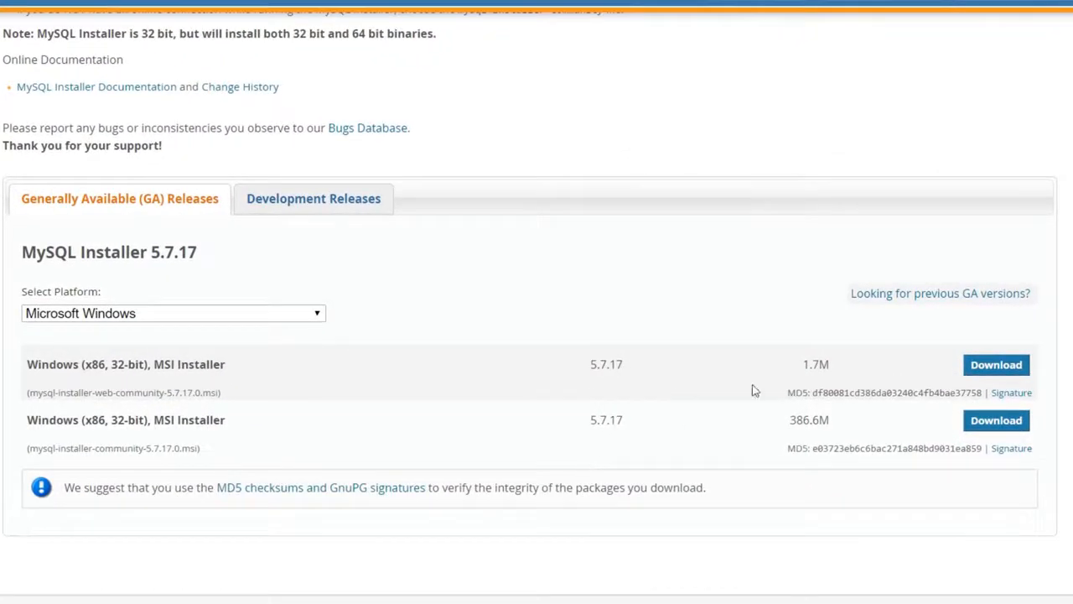
pyautogui.moveTo(831, 362); pyautogui.dragTo(804, 359)
pyautogui.moveTo(832, 421); pyautogui.dragTo(791, 413)
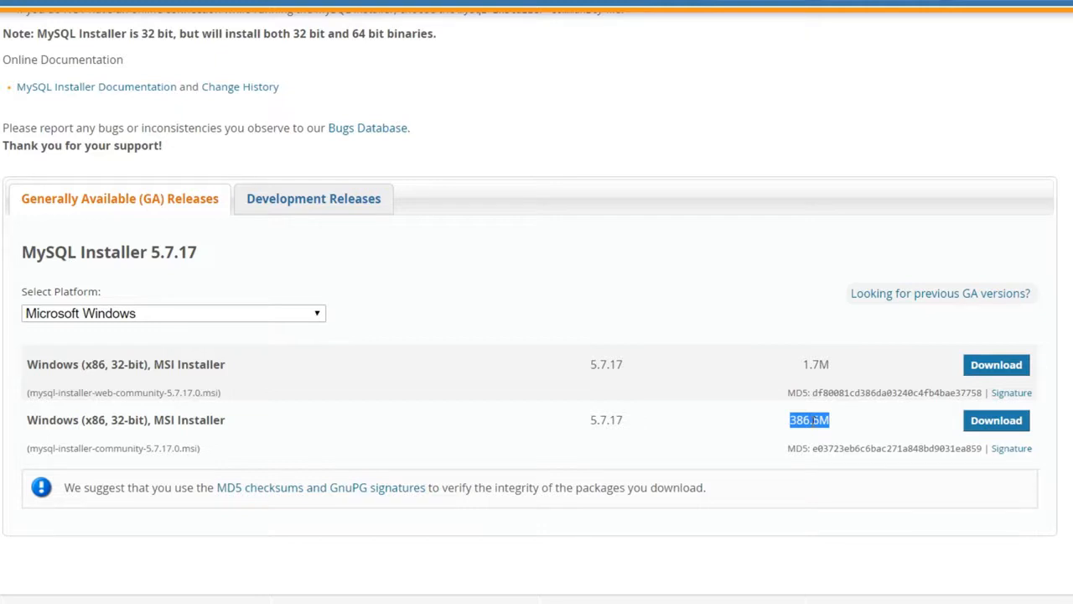
pyautogui.click(875, 384)
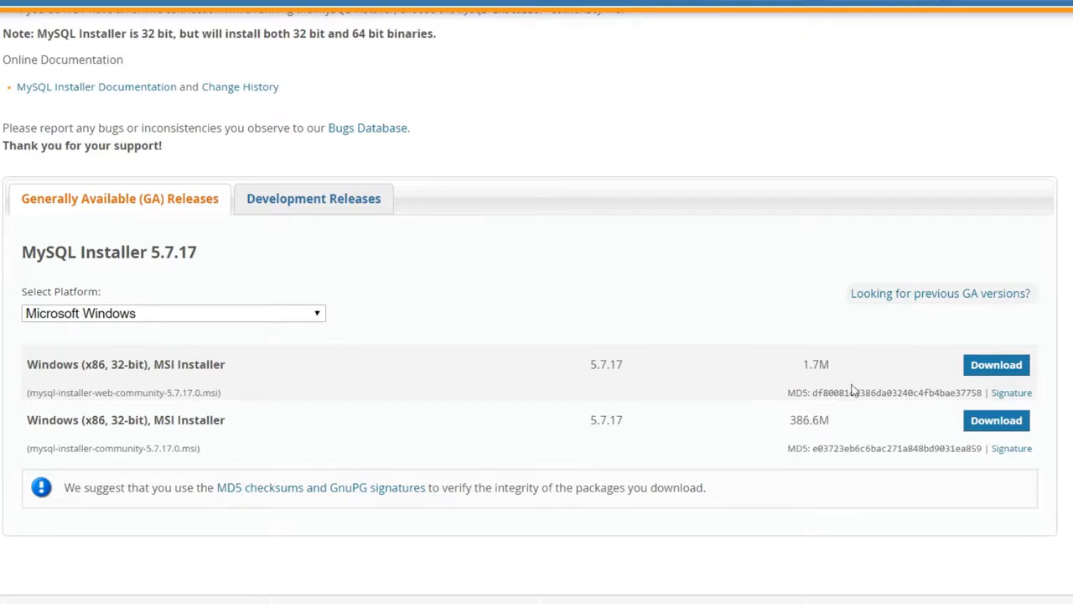
pyautogui.moveTo(829, 365); pyautogui.dragTo(804, 366)
# Step: Download the 1.7M web installer without signing in and run it from the download bar
pyautogui.click(988, 364)
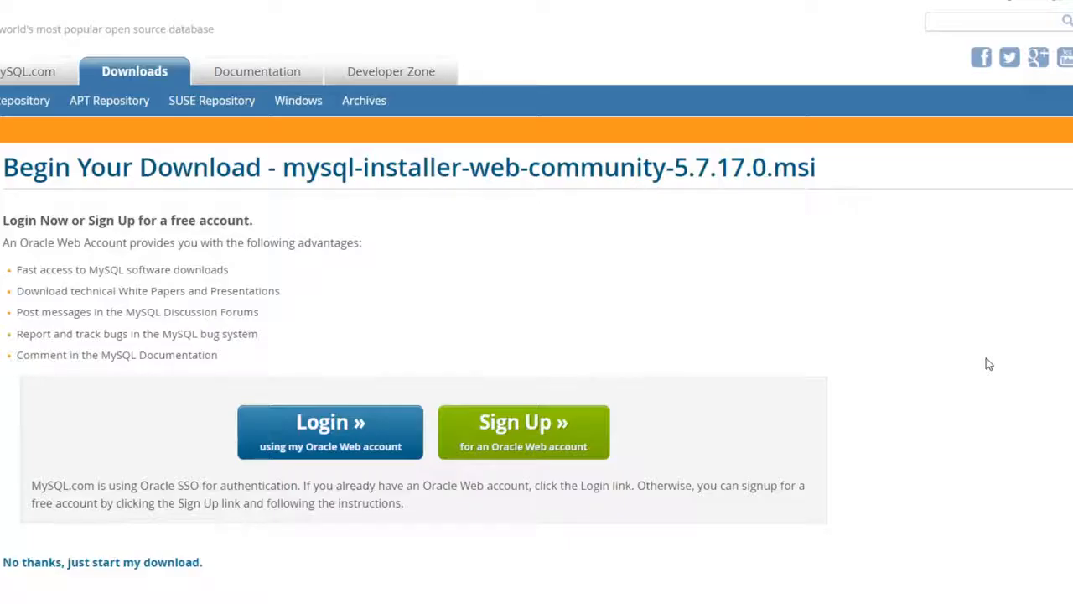
pyautogui.click(130, 565)
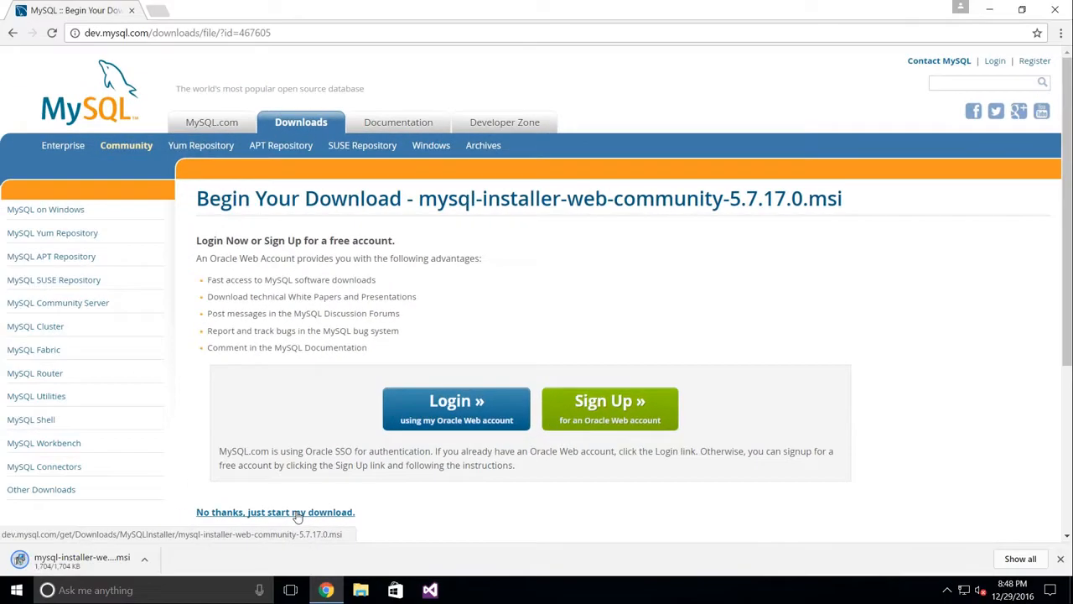
pyautogui.click(144, 560)
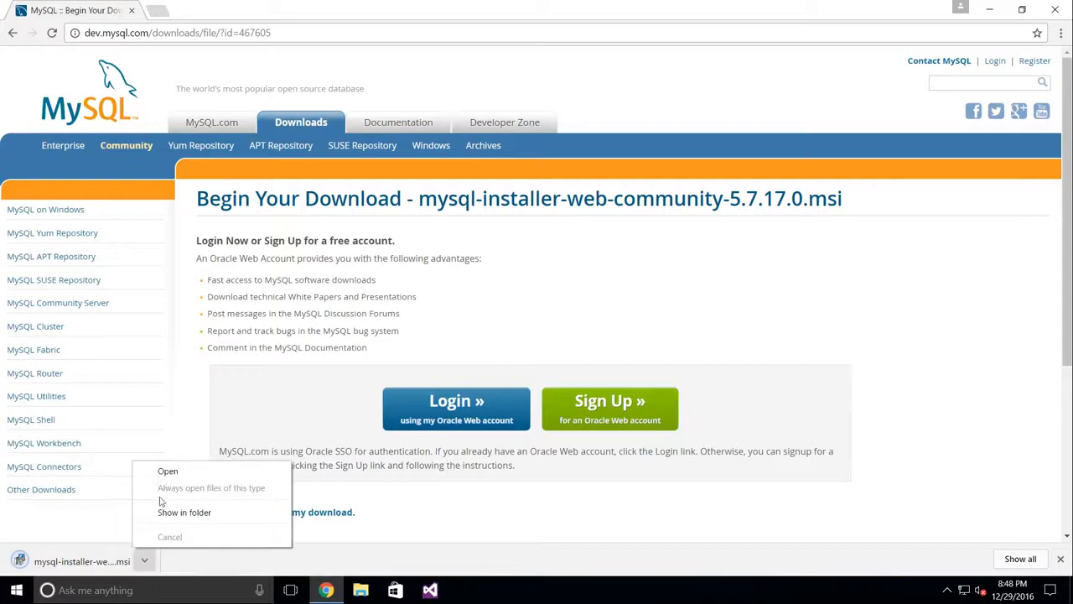
pyautogui.click(165, 474)
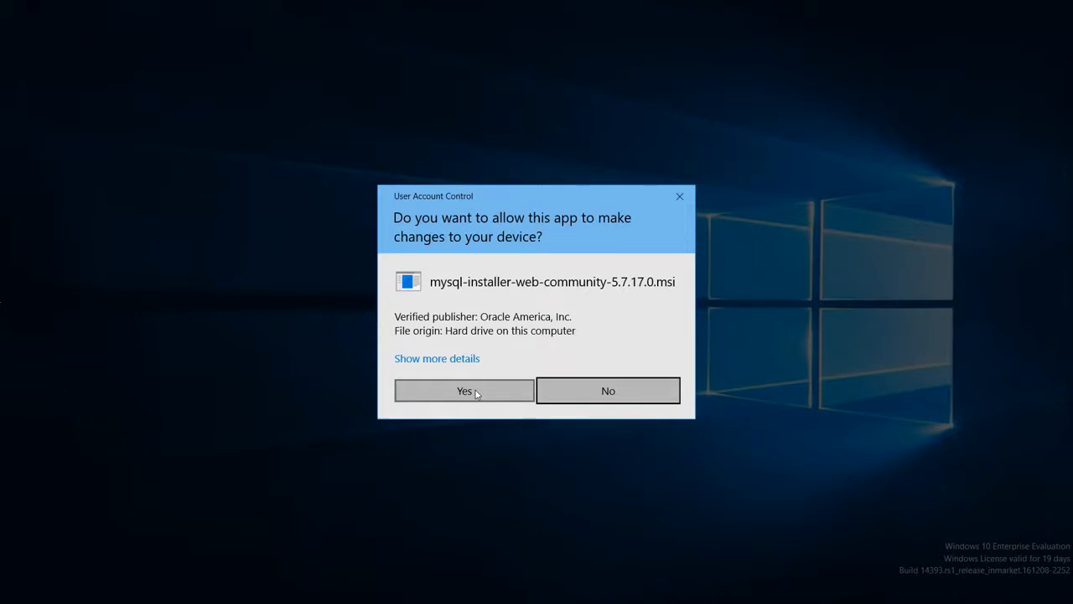
# Step: Approve both User Account Control prompts and accept the MySQL license terms
pyautogui.click(465, 391)
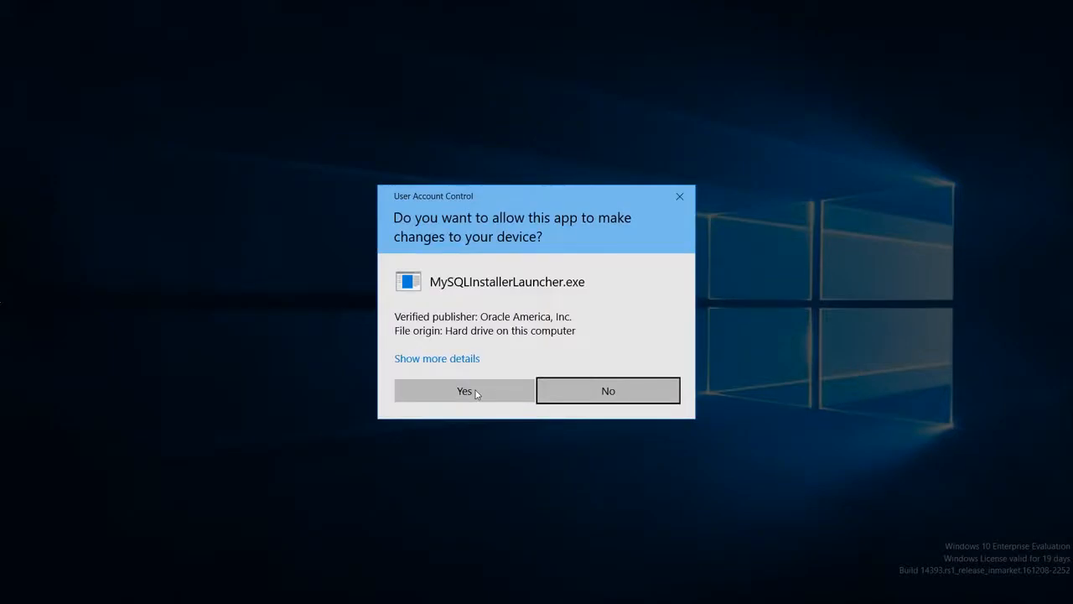
pyautogui.click(466, 391)
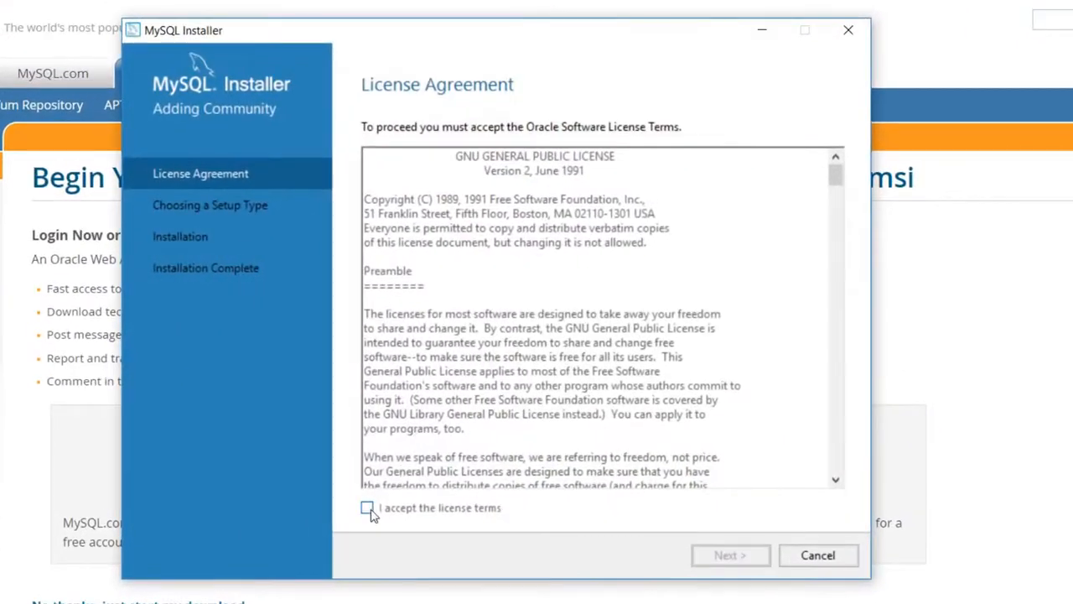
pyautogui.click(394, 484)
pyautogui.click(729, 555)
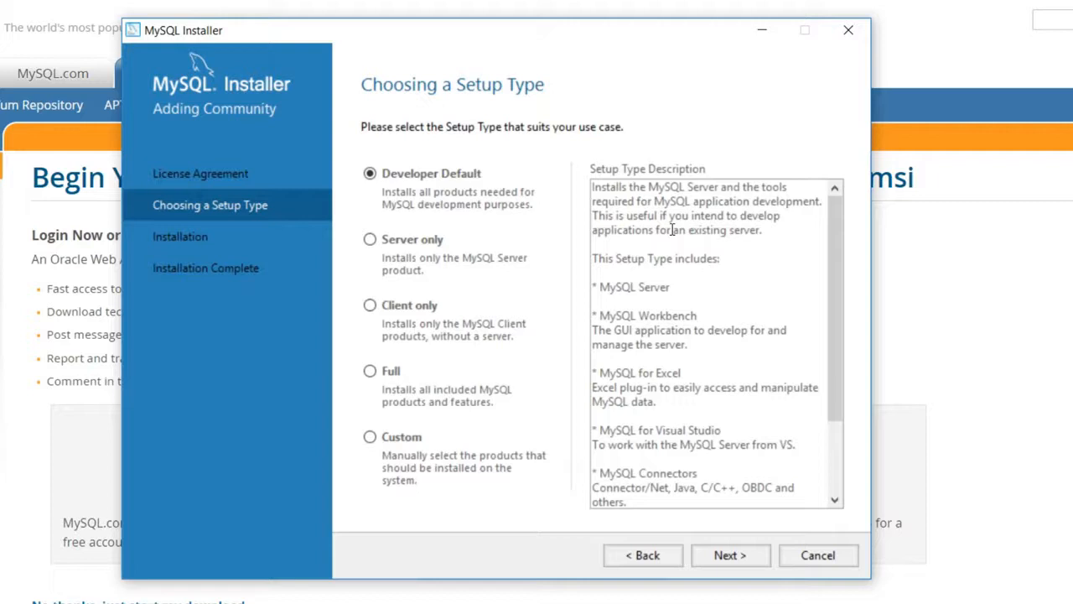
# Step: Review the setup type descriptions and select the Custom setup type
pyautogui.scroll(-3, 662, 389)
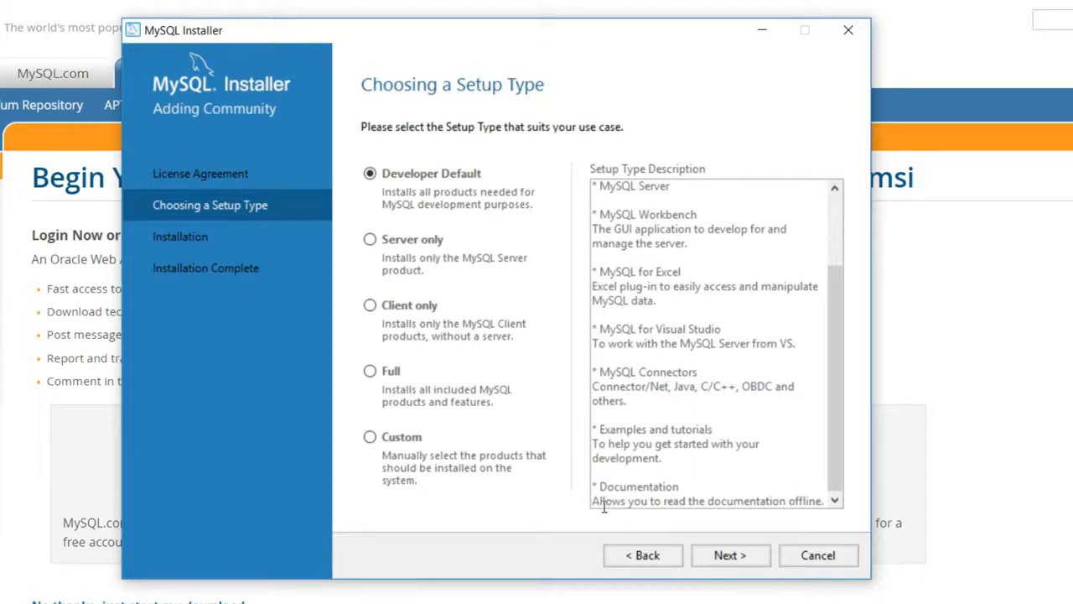
pyautogui.moveTo(593, 502); pyautogui.dragTo(887, 503)
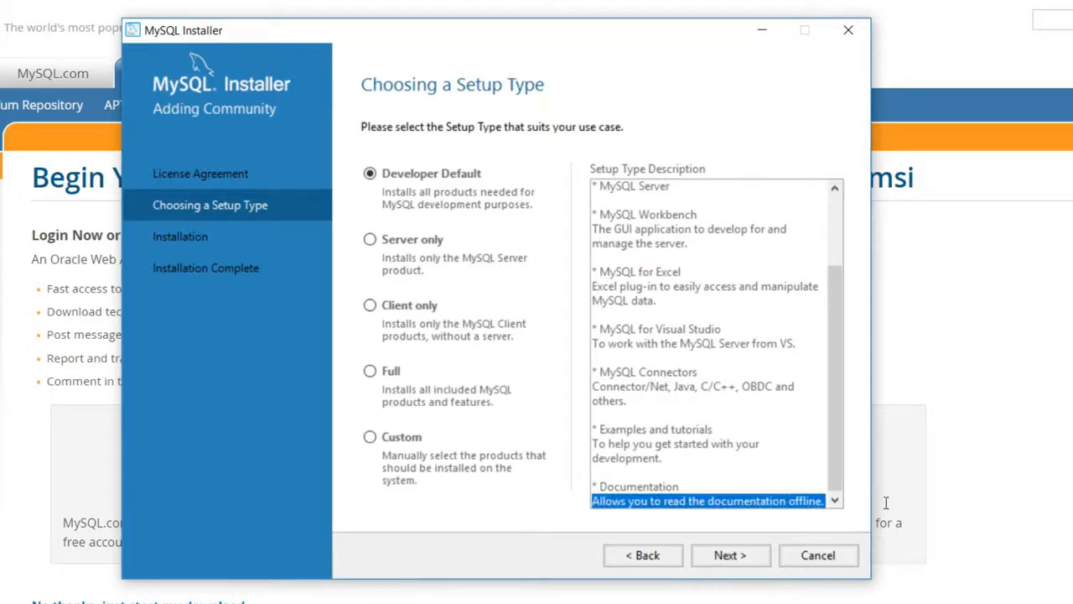
pyautogui.click(370, 240)
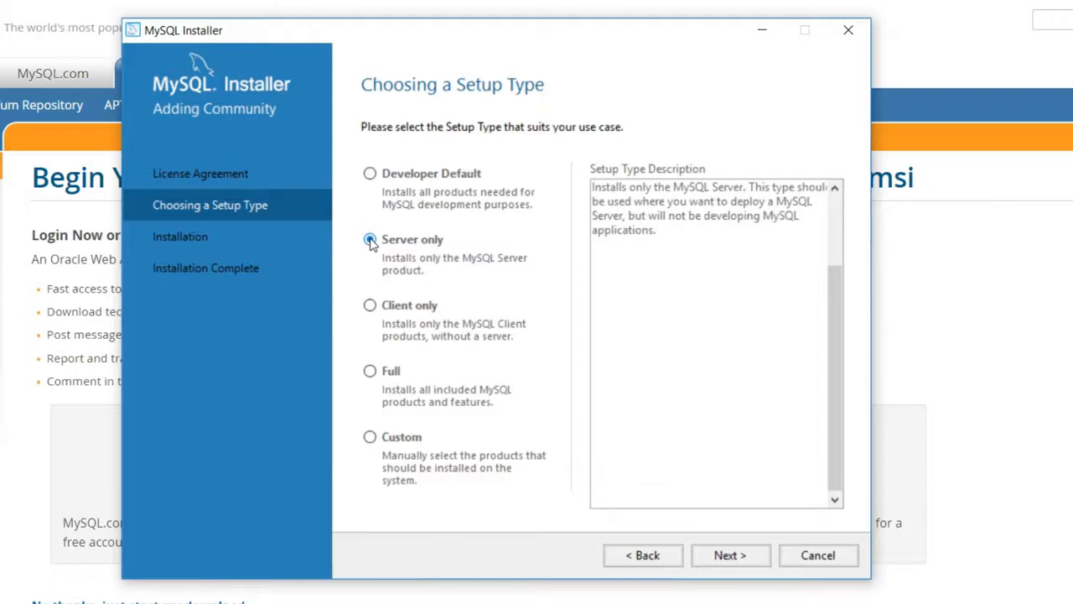
pyautogui.click(369, 438)
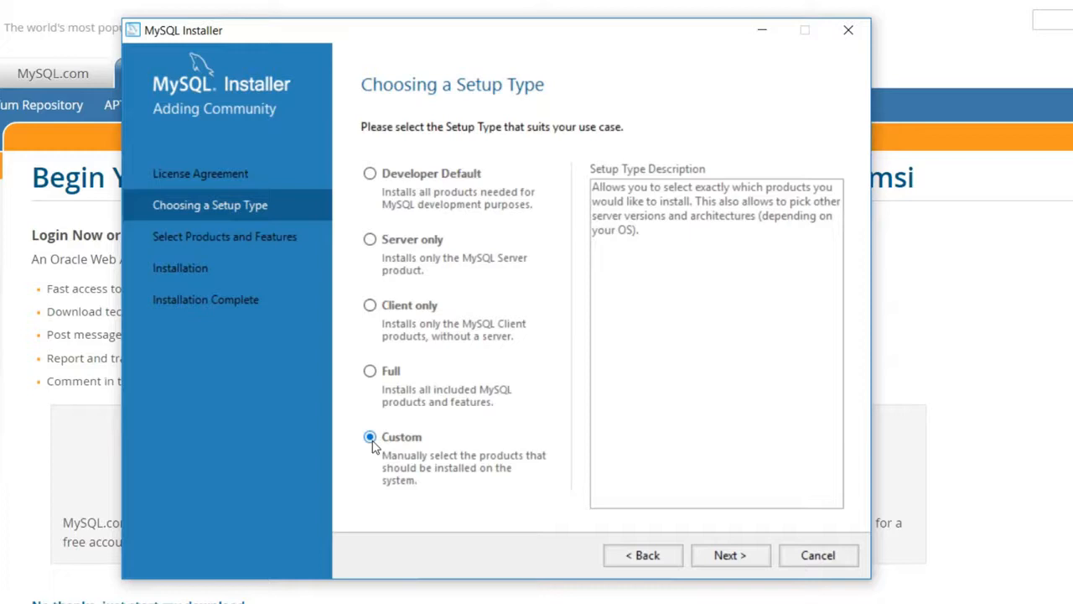
pyautogui.click(729, 555)
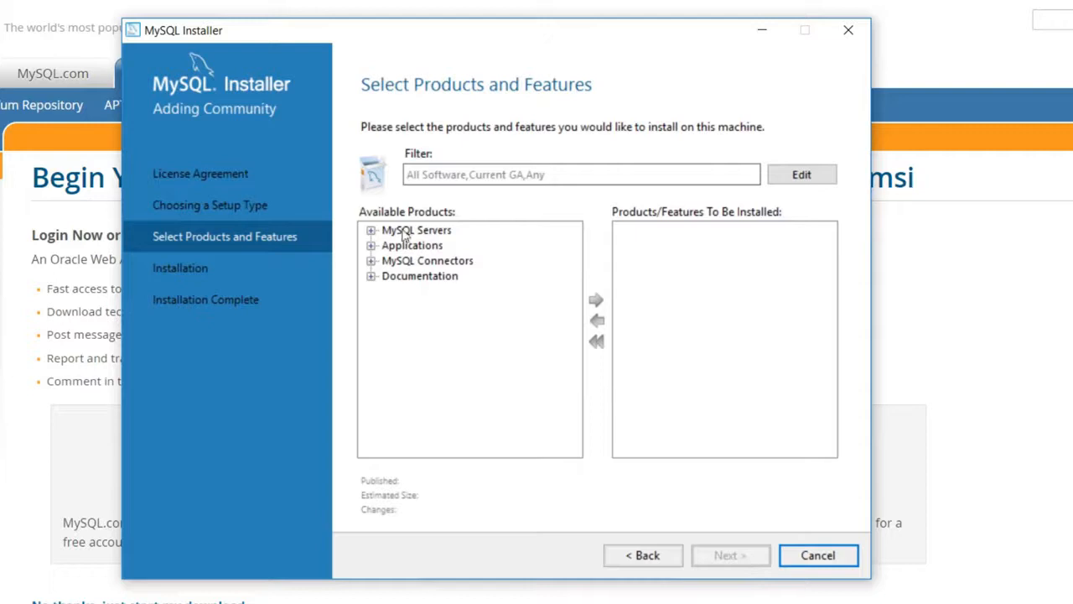
# Step: Add MySQL Server 5.7.17 X64 to the products to install
pyautogui.click(370, 231)
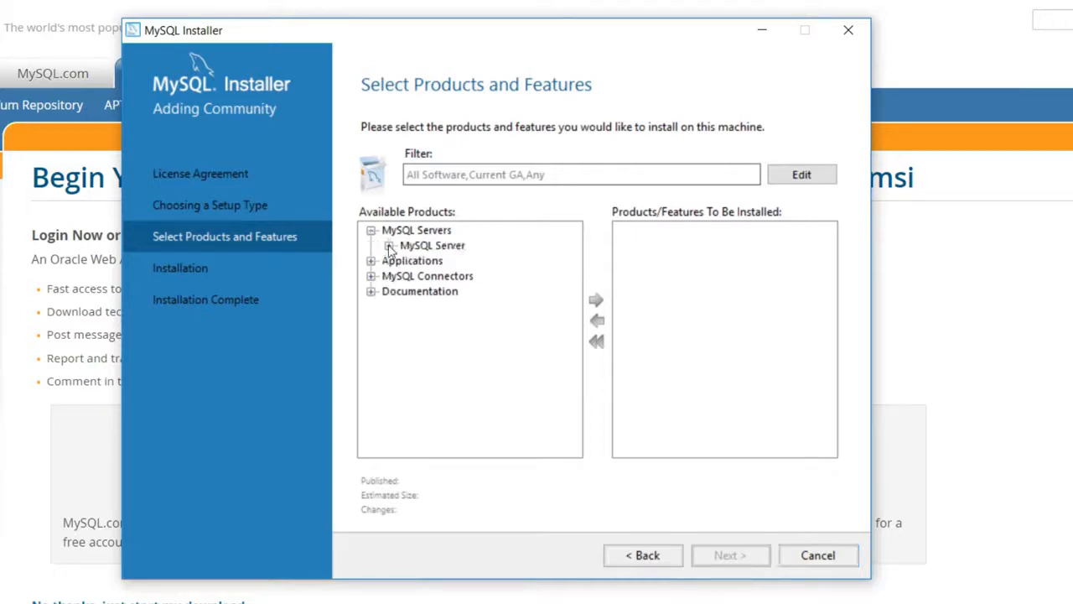
pyautogui.click(389, 245)
pyautogui.click(407, 261)
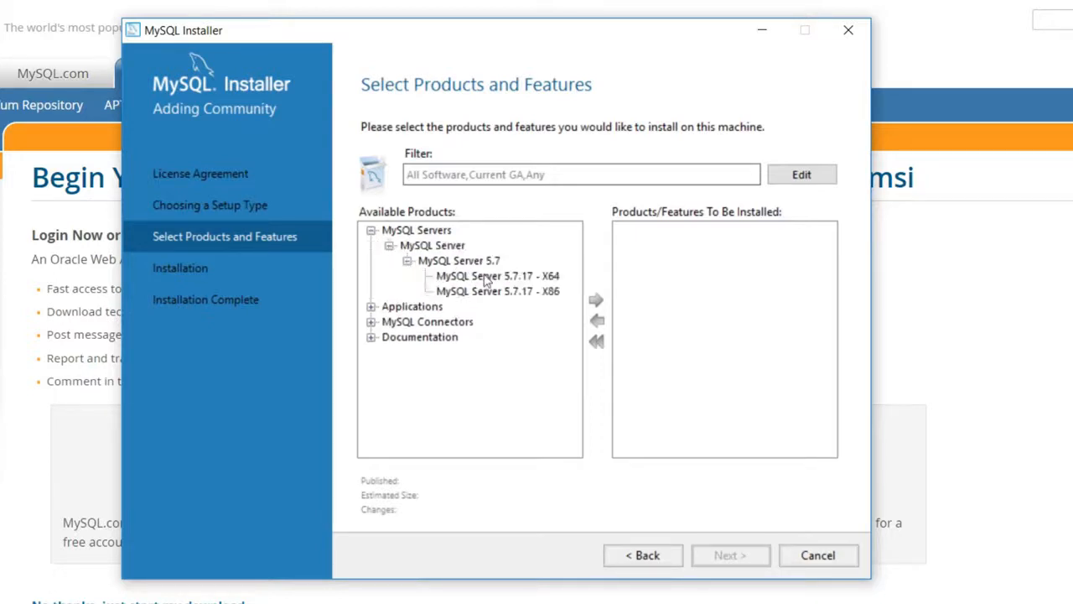
pyautogui.click(551, 280)
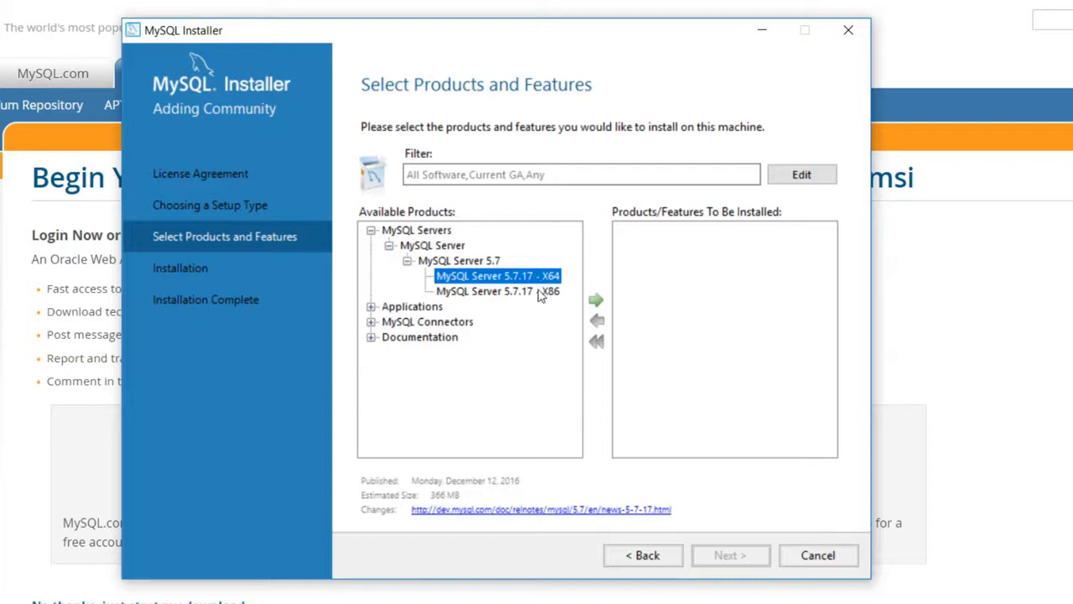
pyautogui.click(537, 294)
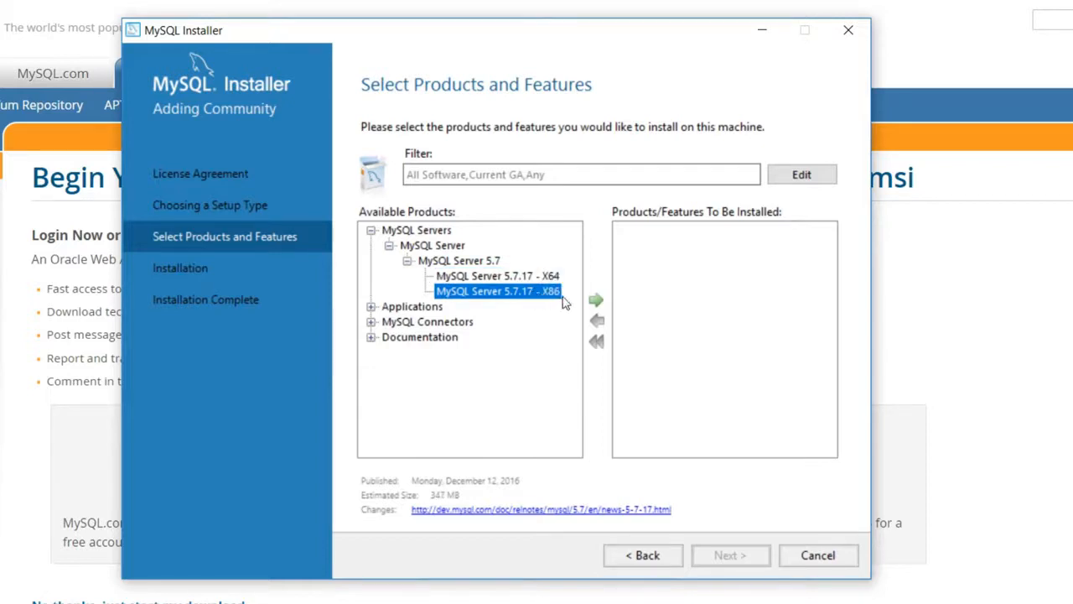
pyautogui.click(521, 277)
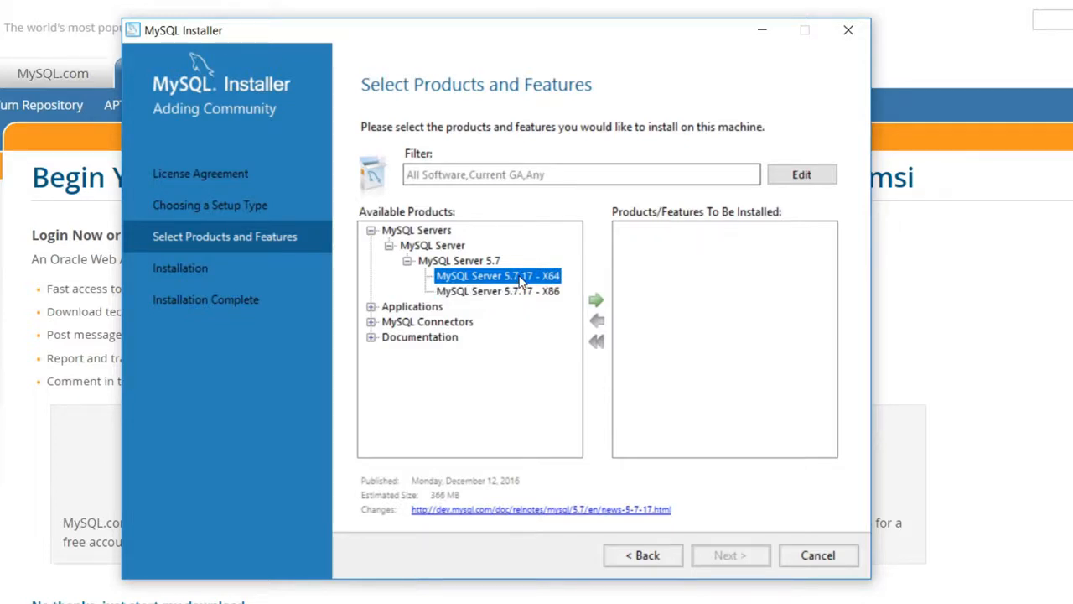
pyautogui.click(596, 302)
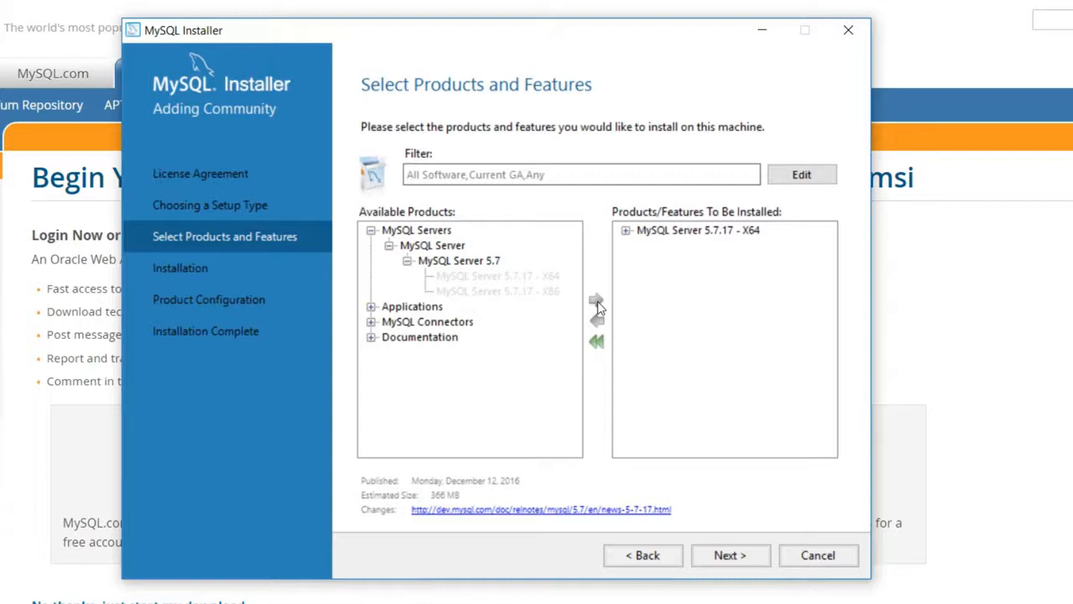
# Step: Add MySQL Workbench 6.3.8 X64 to the install list and continue to Installation
pyautogui.click(370, 307)
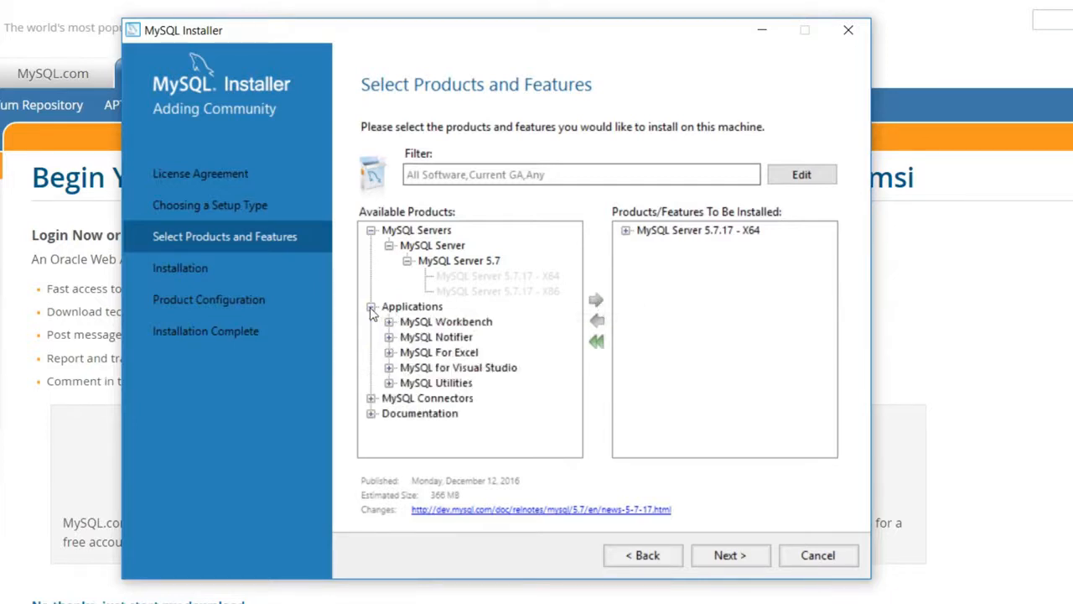
pyautogui.click(389, 322)
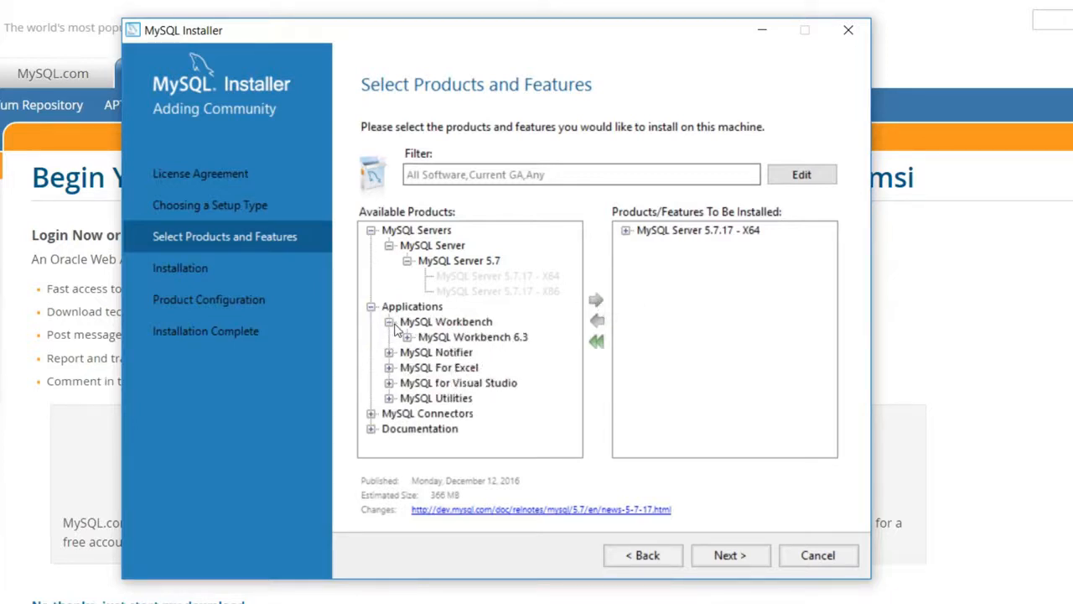
pyautogui.click(408, 337)
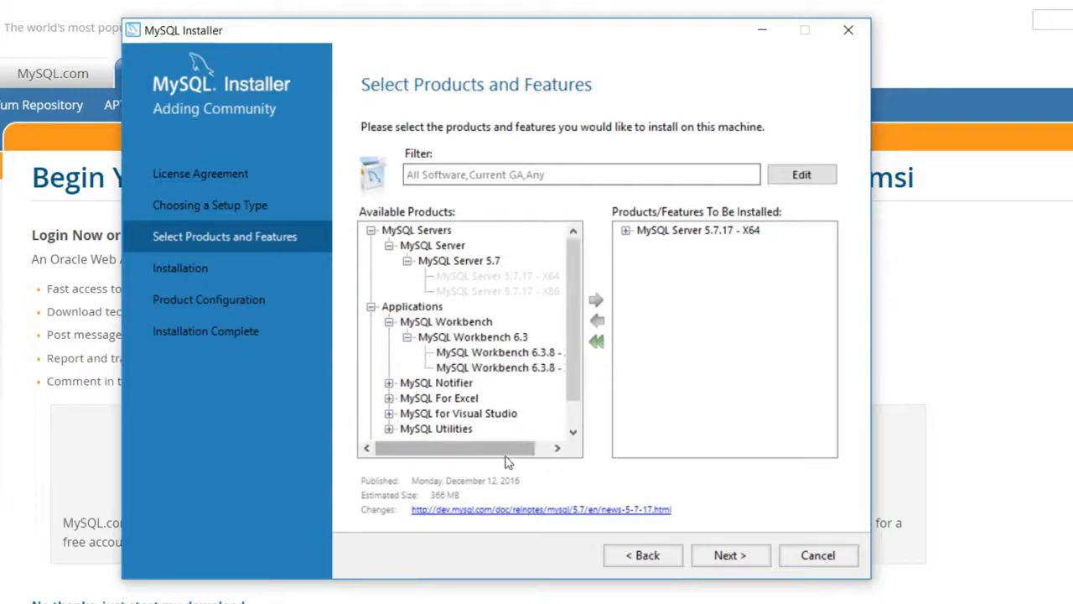
pyautogui.moveTo(533, 452); pyautogui.dragTo(559, 442)
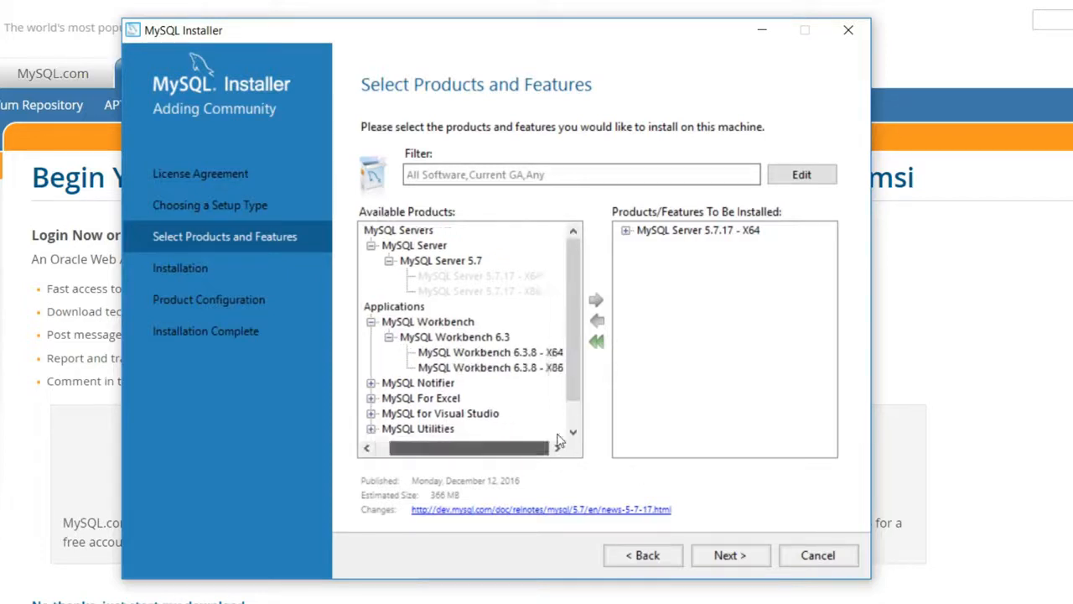
pyautogui.click(532, 353)
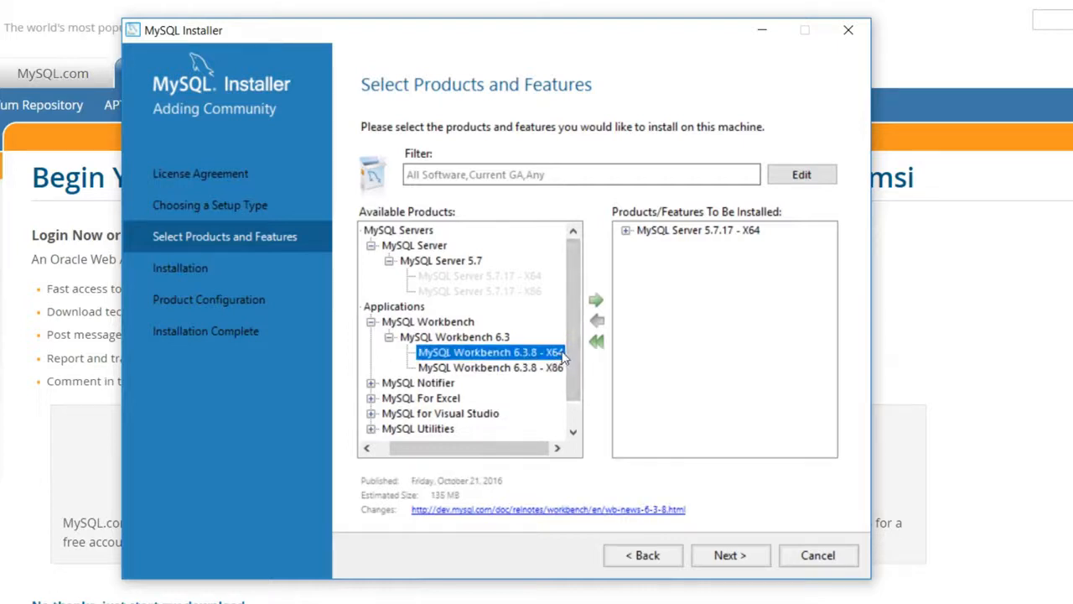
pyautogui.click(547, 371)
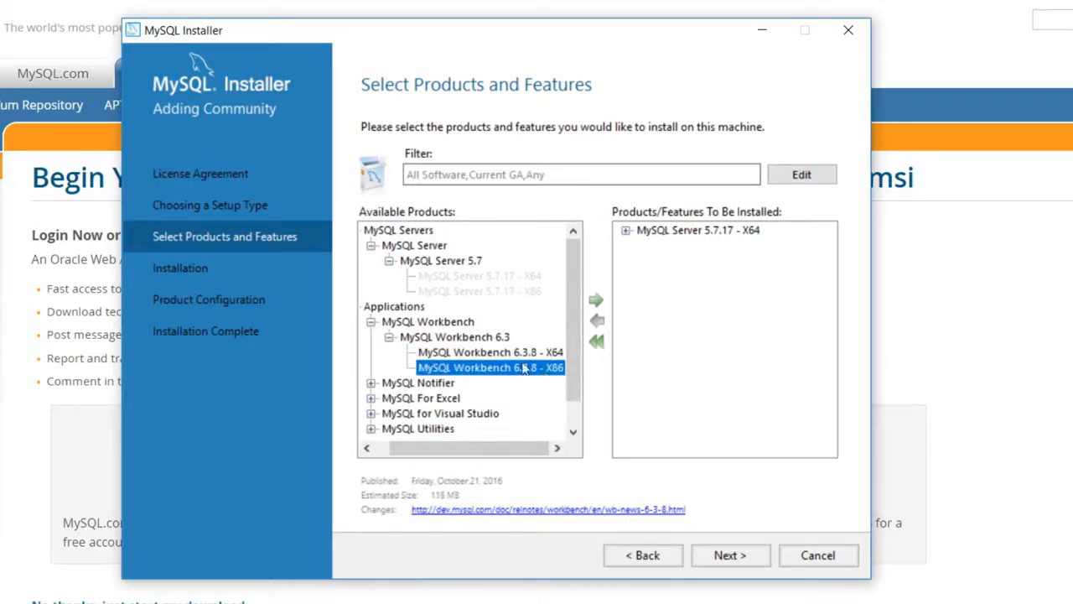
pyautogui.click(524, 356)
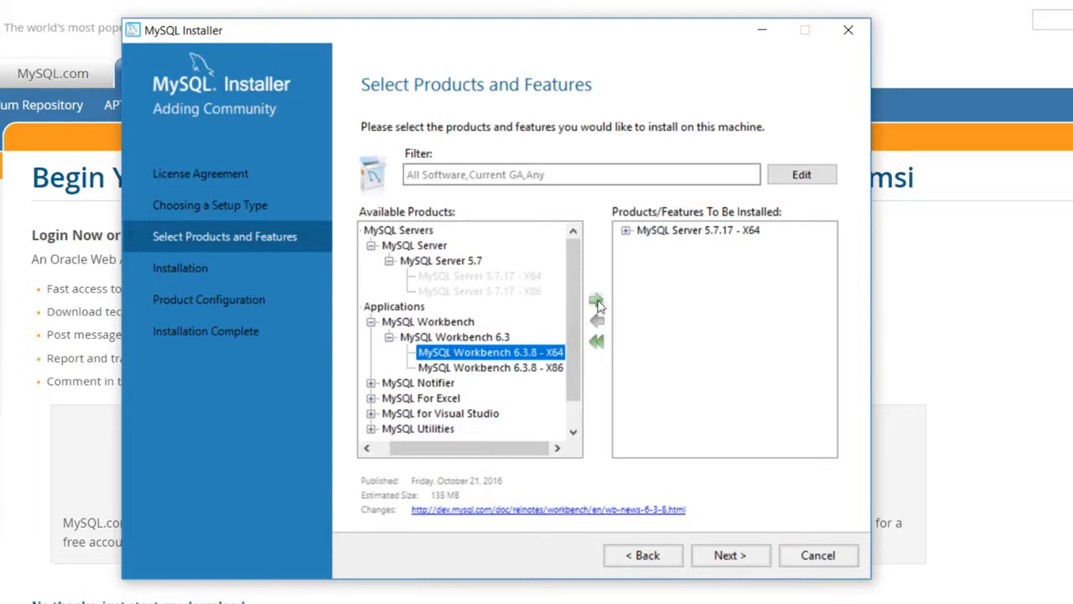
pyautogui.click(597, 302)
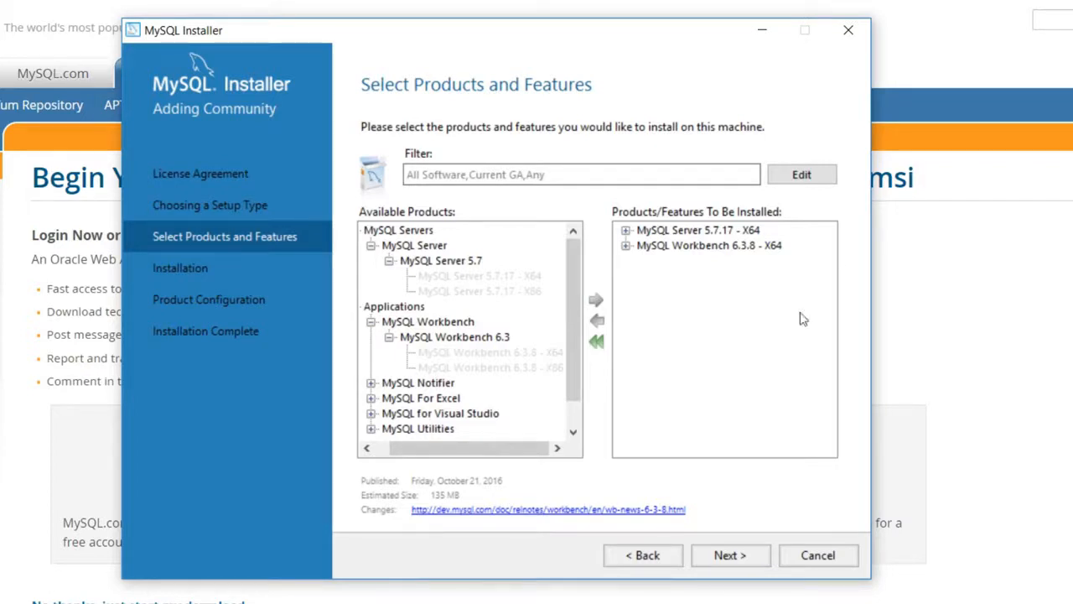
pyautogui.click(730, 555)
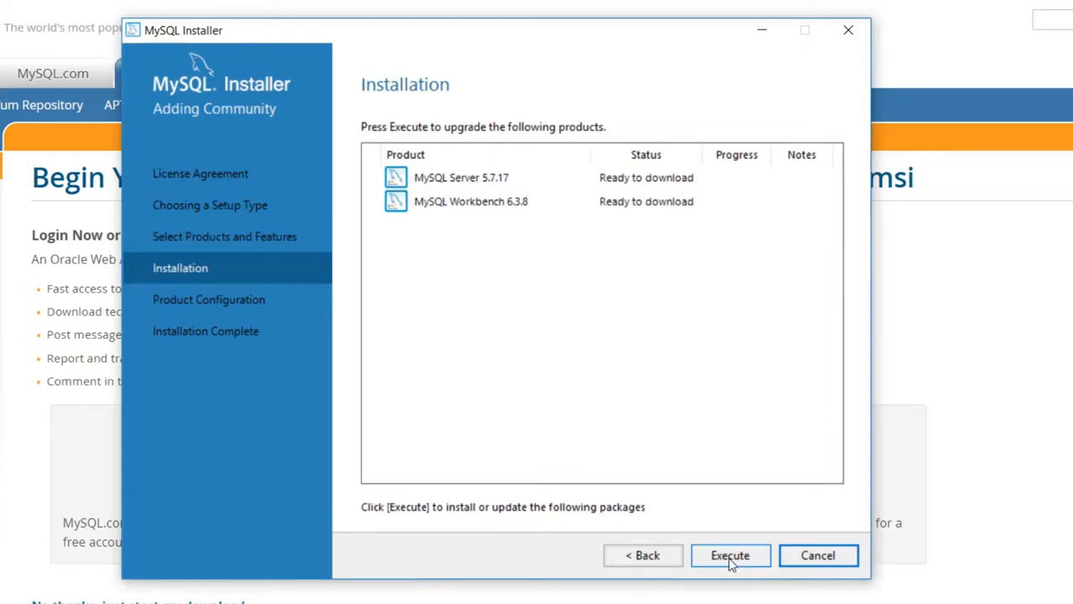
# Step: Execute the install of Server 5.7.17 and Workbench 6.3.8, then open the server's Type and Networking page
pyautogui.click(731, 558)
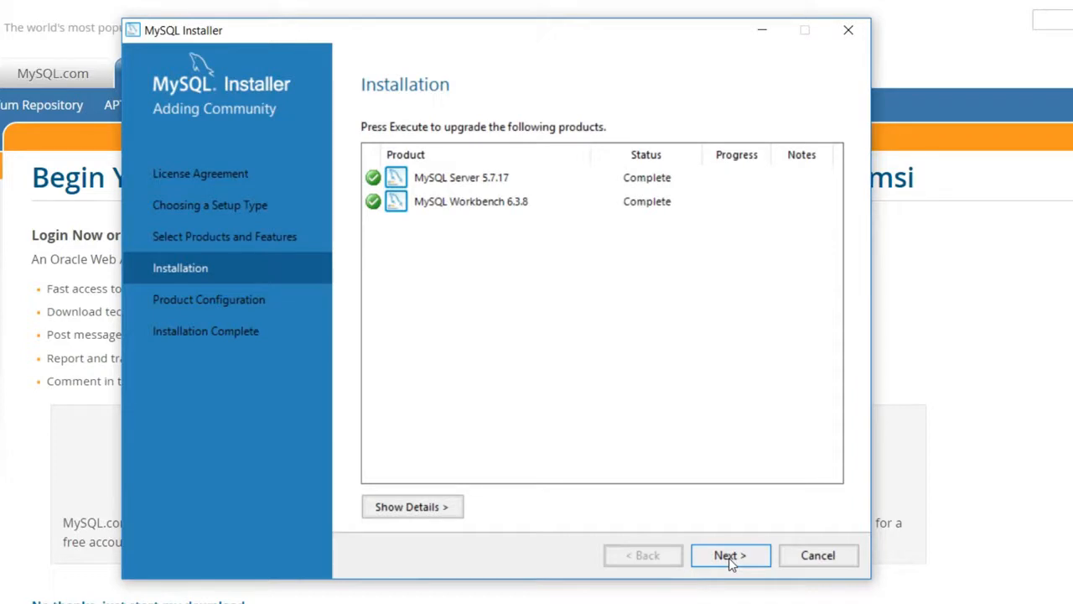
pyautogui.click(729, 557)
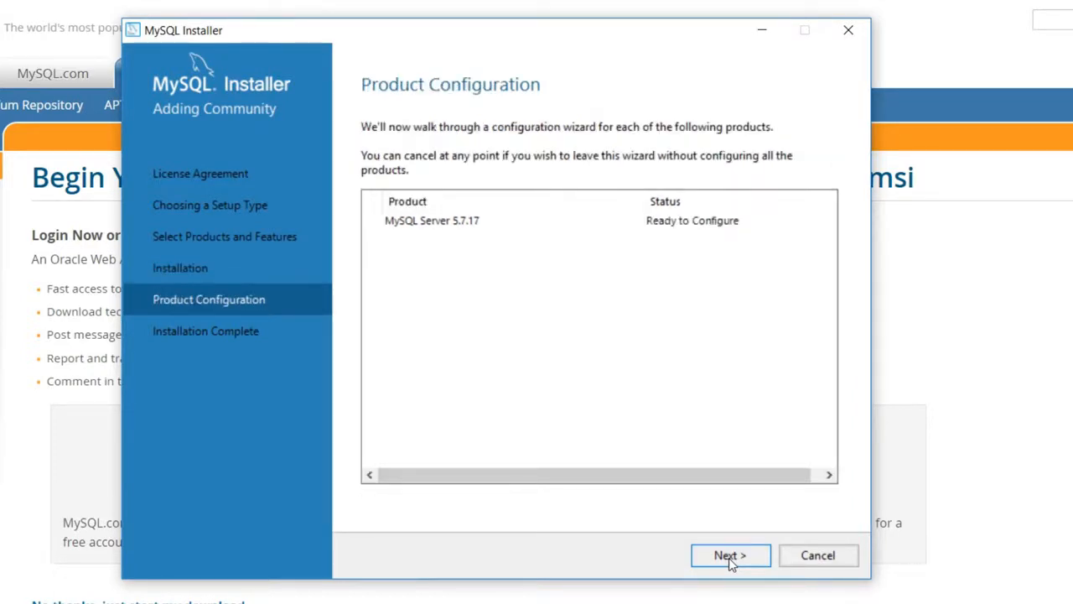
pyautogui.click(729, 556)
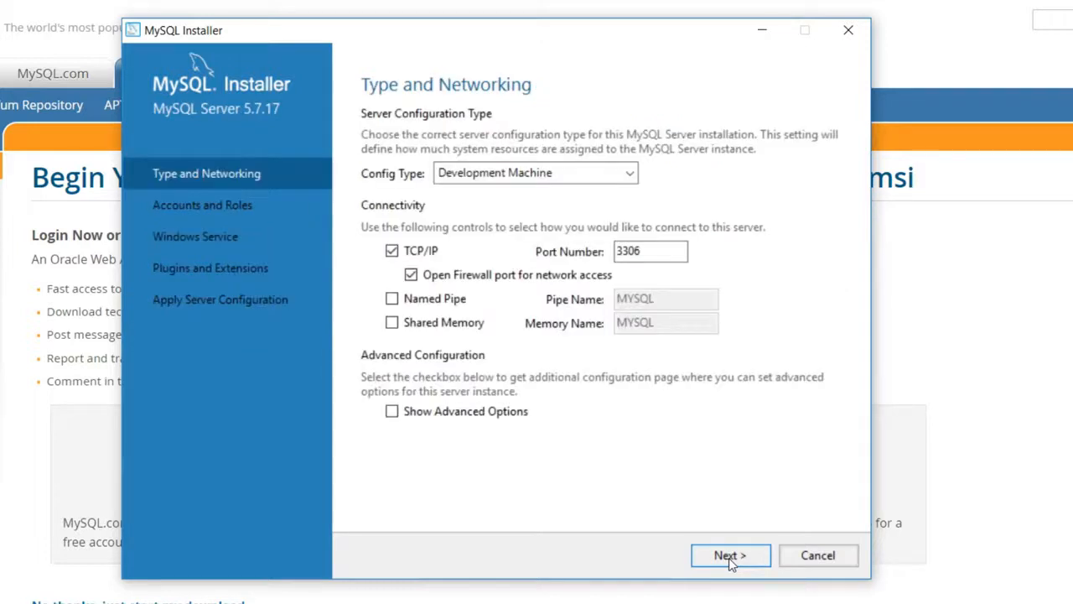
# Step: Keep Development Machine as the server configuration type
pyautogui.click(630, 173)
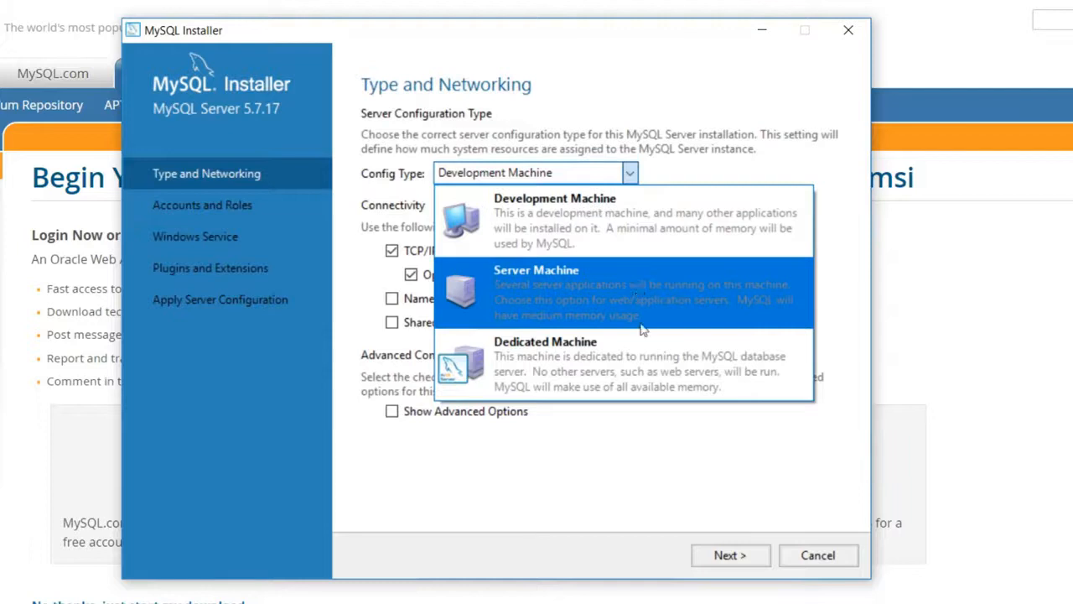
pyautogui.click(680, 216)
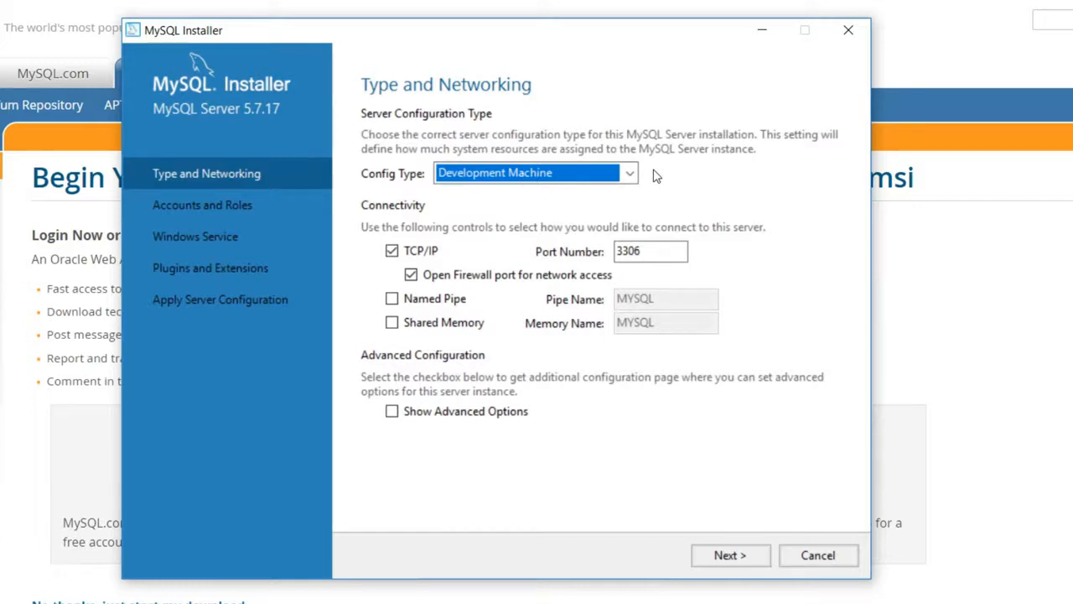
pyautogui.click(727, 555)
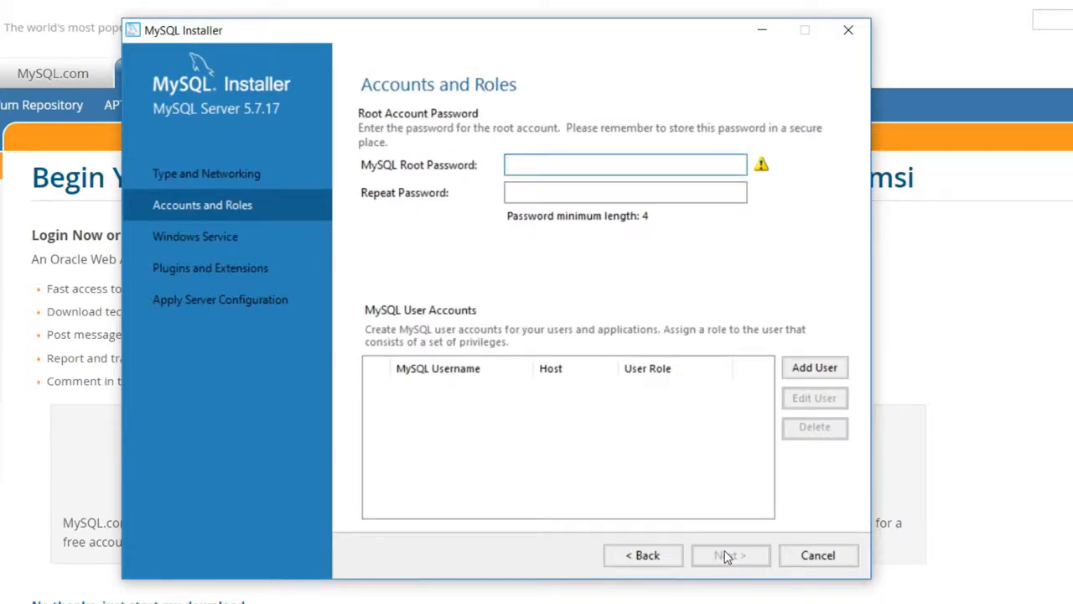
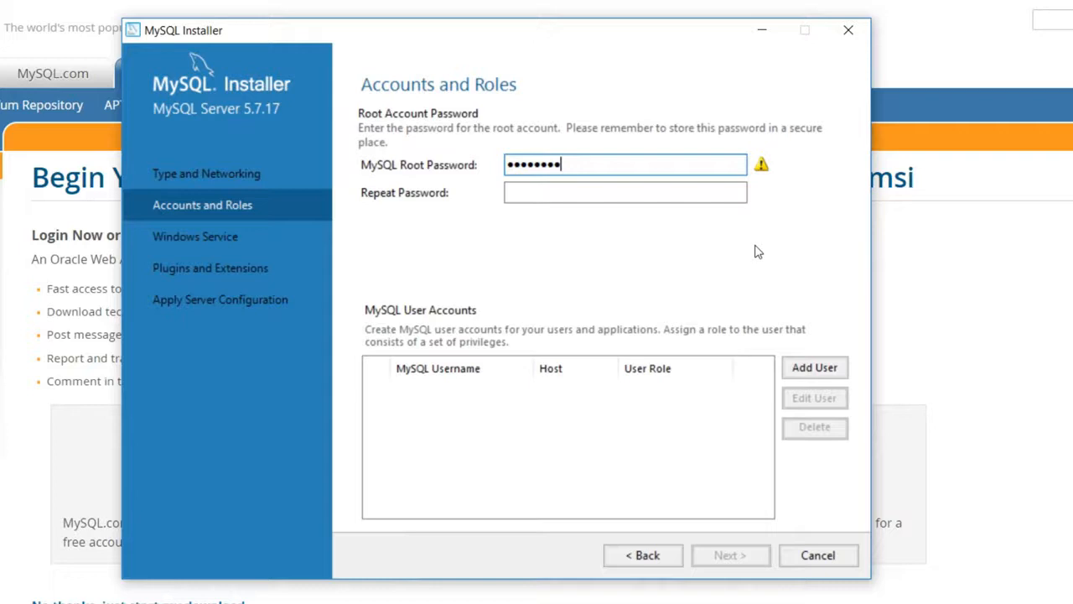
# Step: Enter the root account password and its confirmation, then go to Windows Service settings
pyautogui.press('Tab')
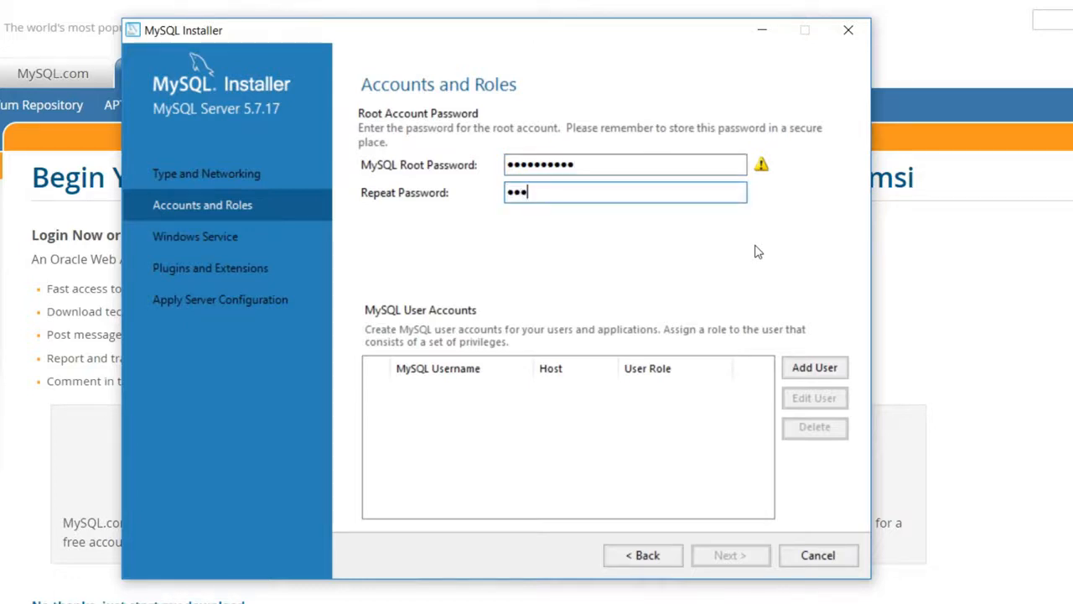
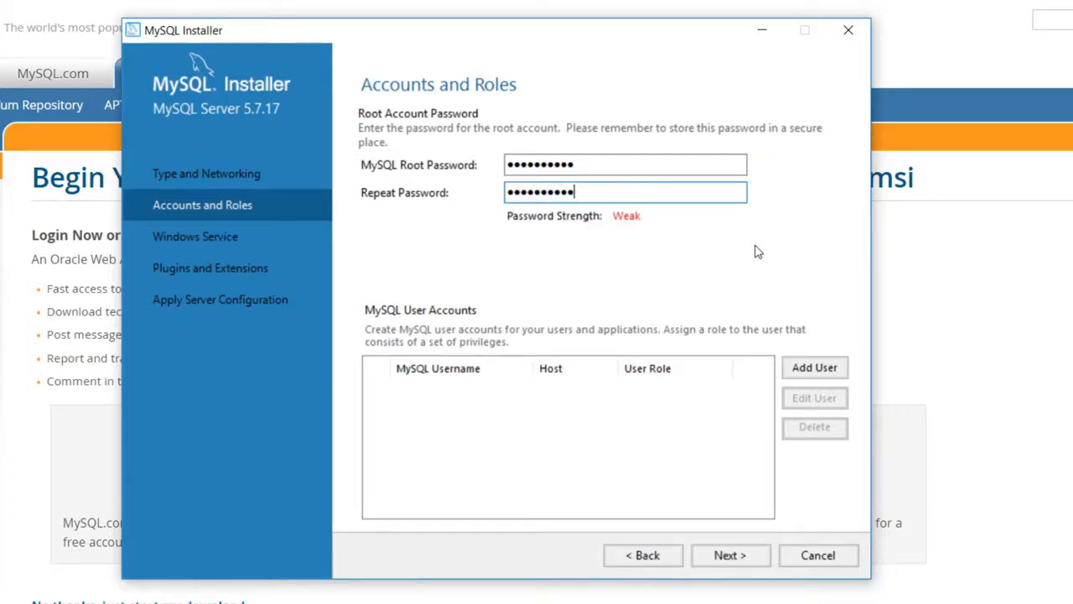
pyautogui.click(726, 555)
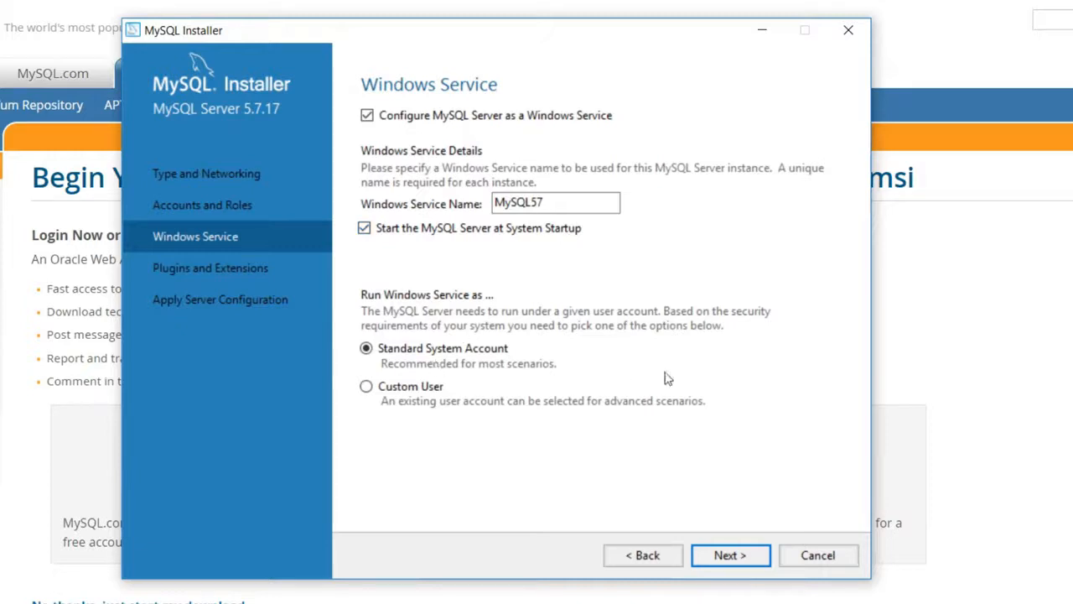
# Step: Accept the MySQL57 service and plugin defaults, execute the configuration, and finish
pyautogui.click(757, 560)
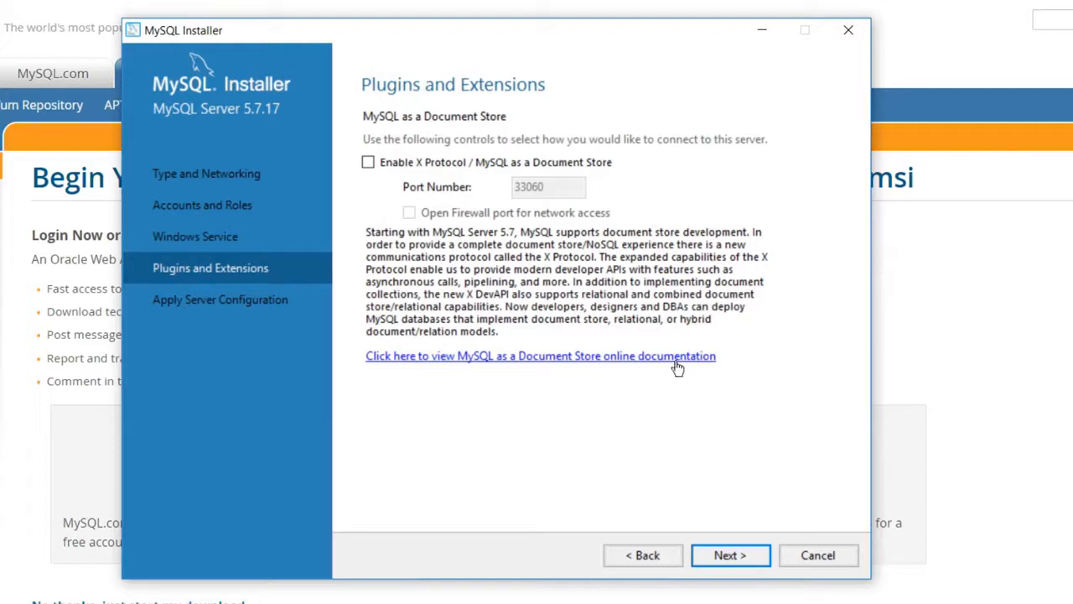
pyautogui.click(749, 561)
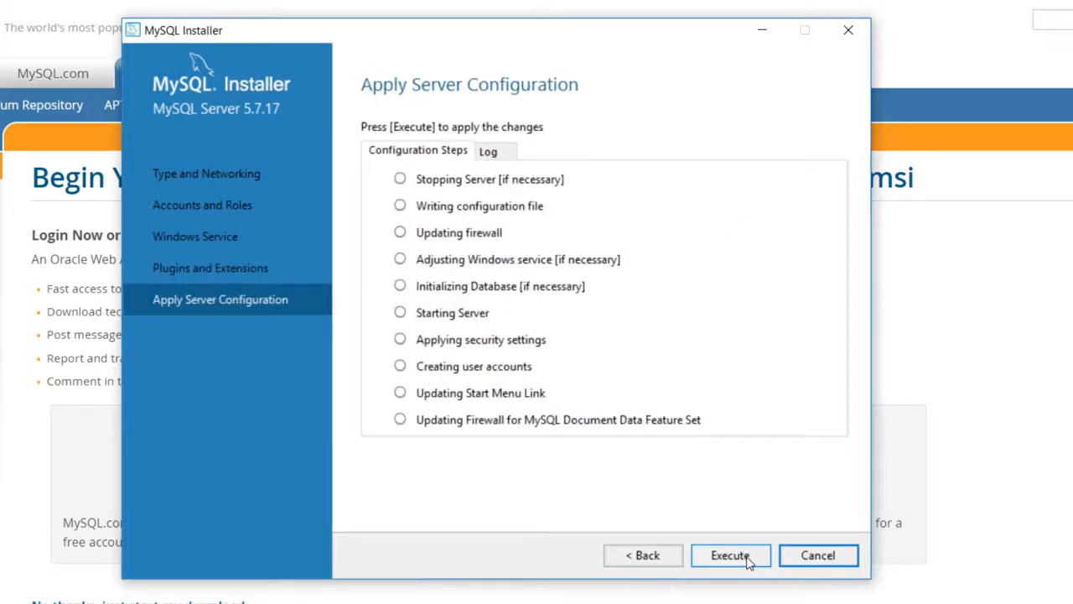
pyautogui.click(730, 555)
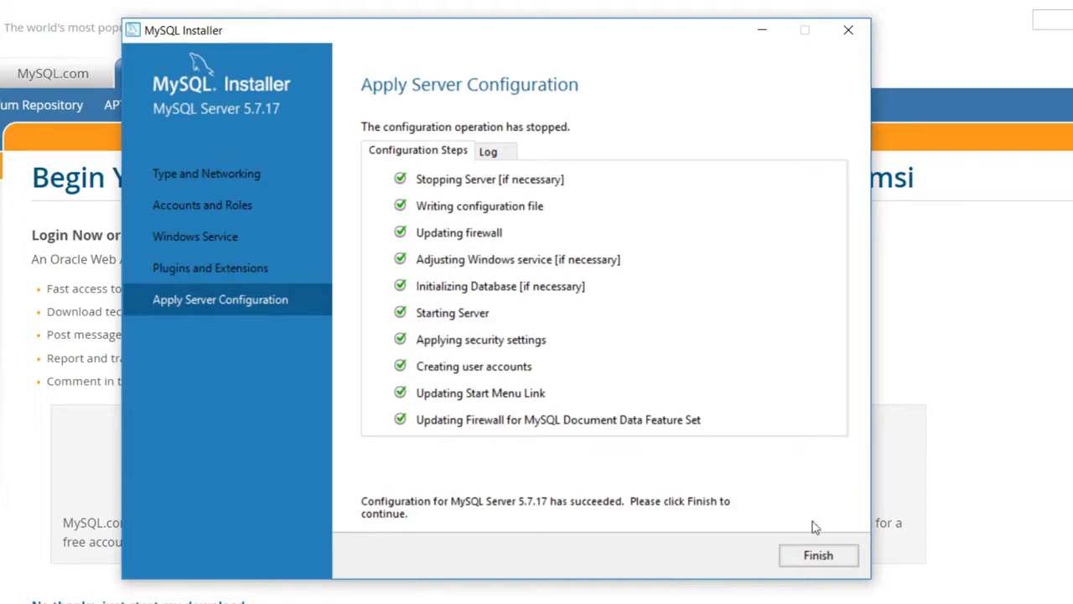
pyautogui.click(820, 556)
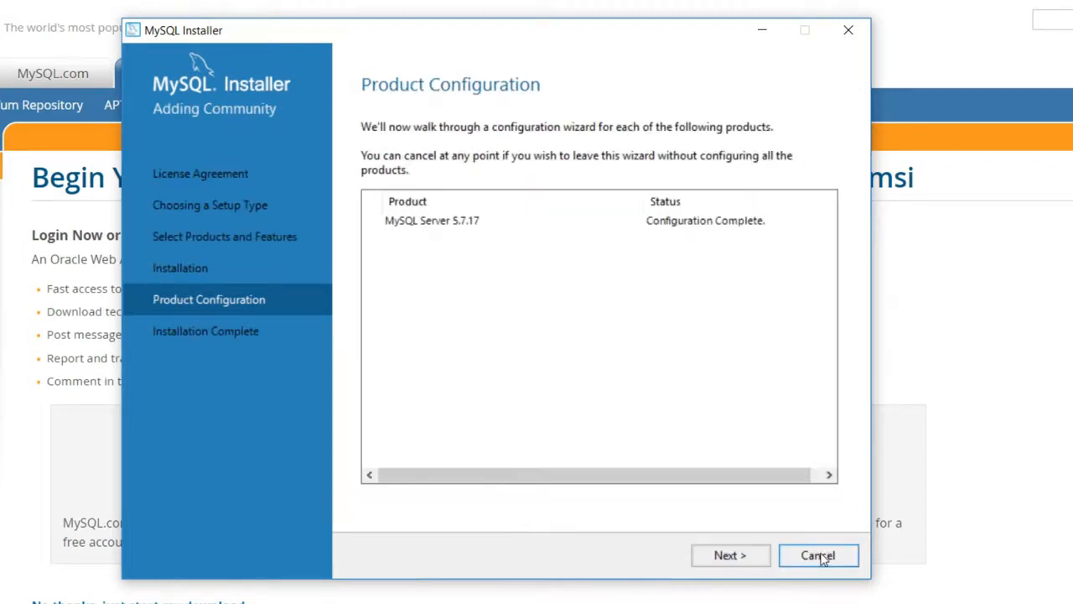
# Step: Close the installer at Installation Complete and bring MySQL Workbench's home screen forward
pyautogui.click(716, 558)
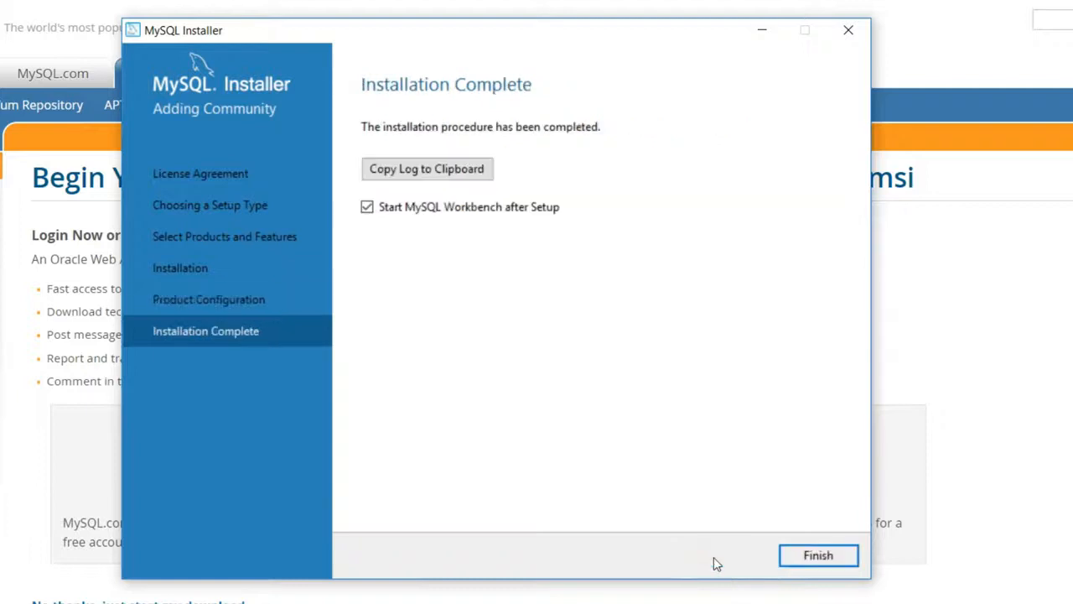
pyautogui.click(847, 561)
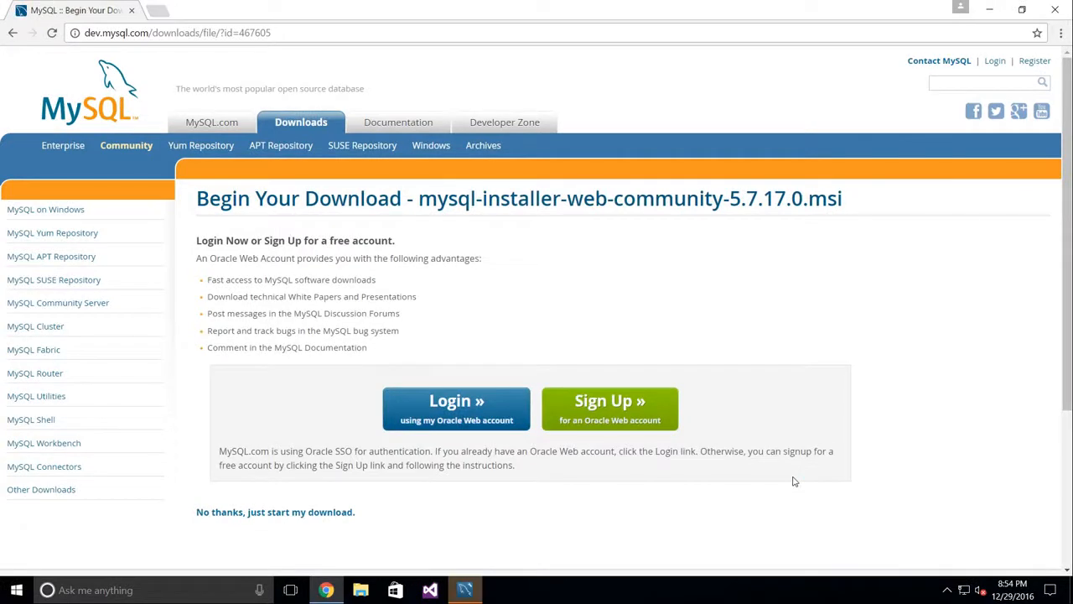
pyautogui.click(467, 591)
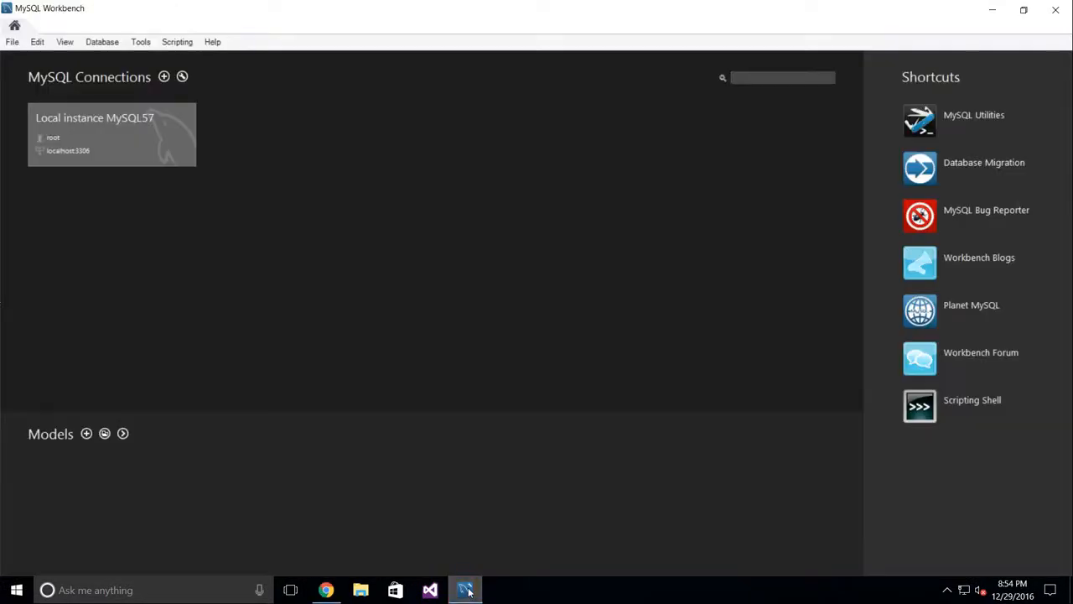
pyautogui.click(108, 127)
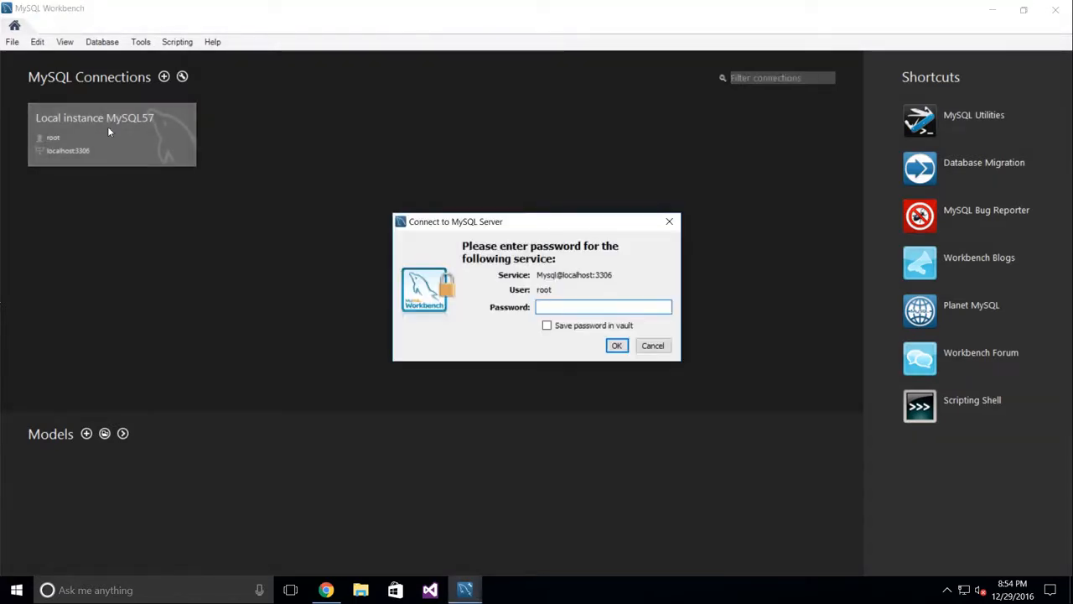
pyautogui.write('**********')
pyautogui.press('Return')
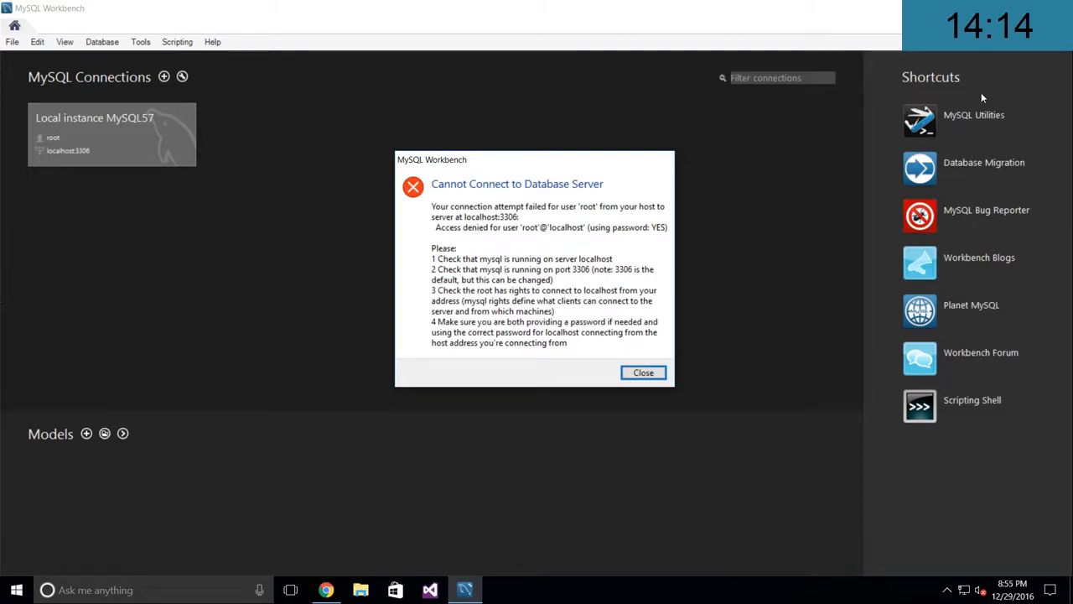
pyautogui.click(643, 372)
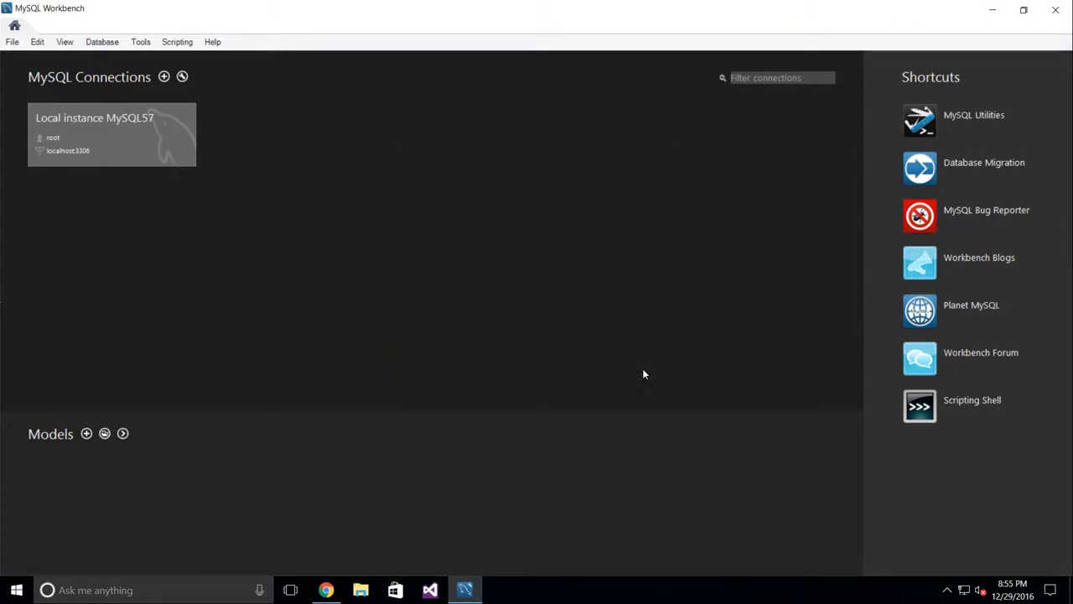
# Step: Stop the MySQL57 service in the Windows Services app
pyautogui.click(68, 590)
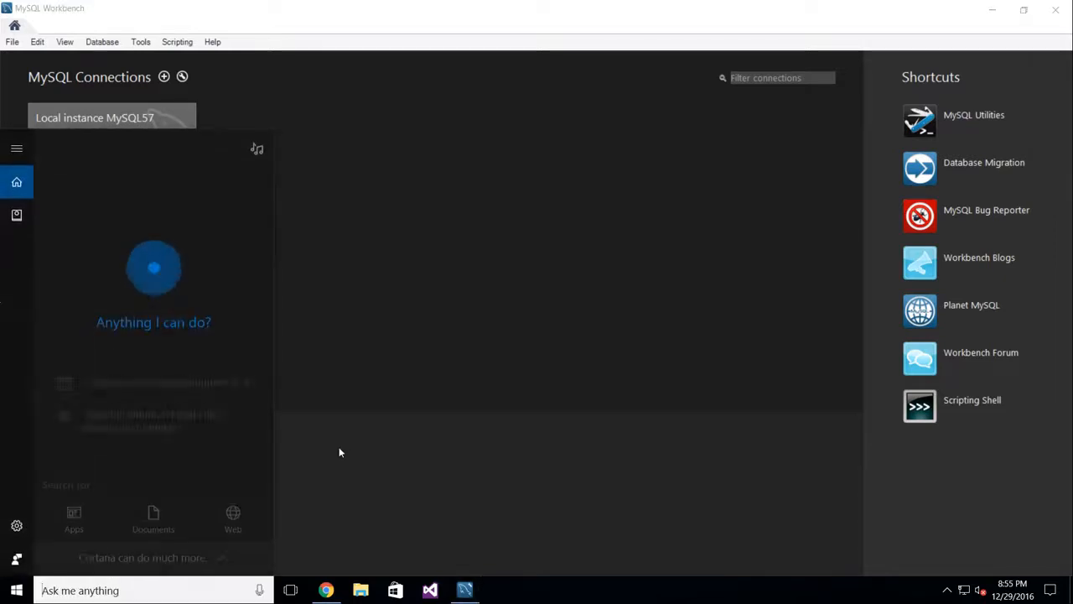
pyautogui.write('service')
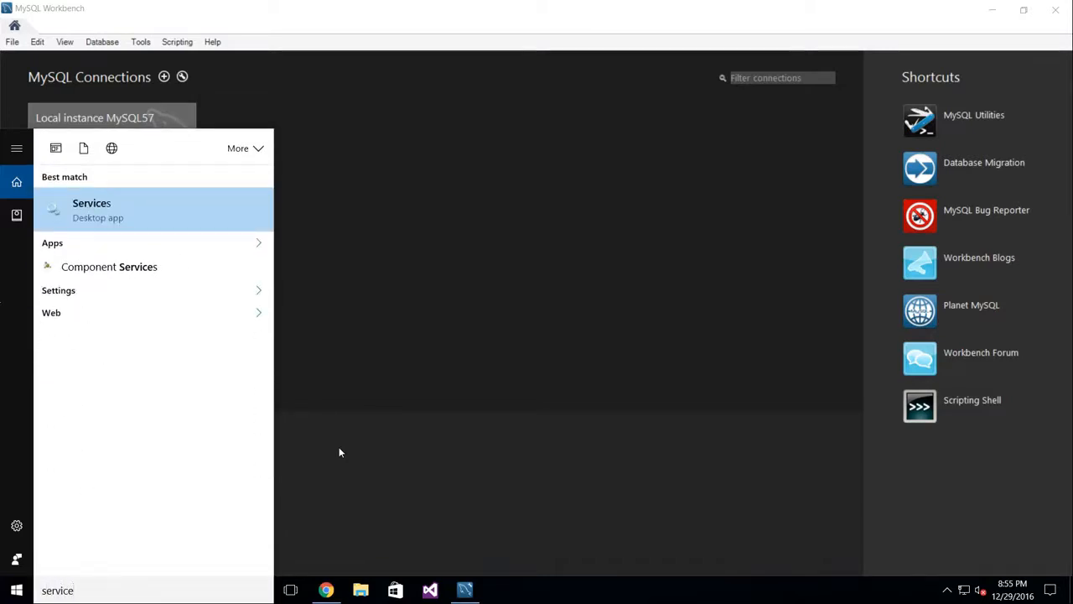
pyautogui.click(142, 210)
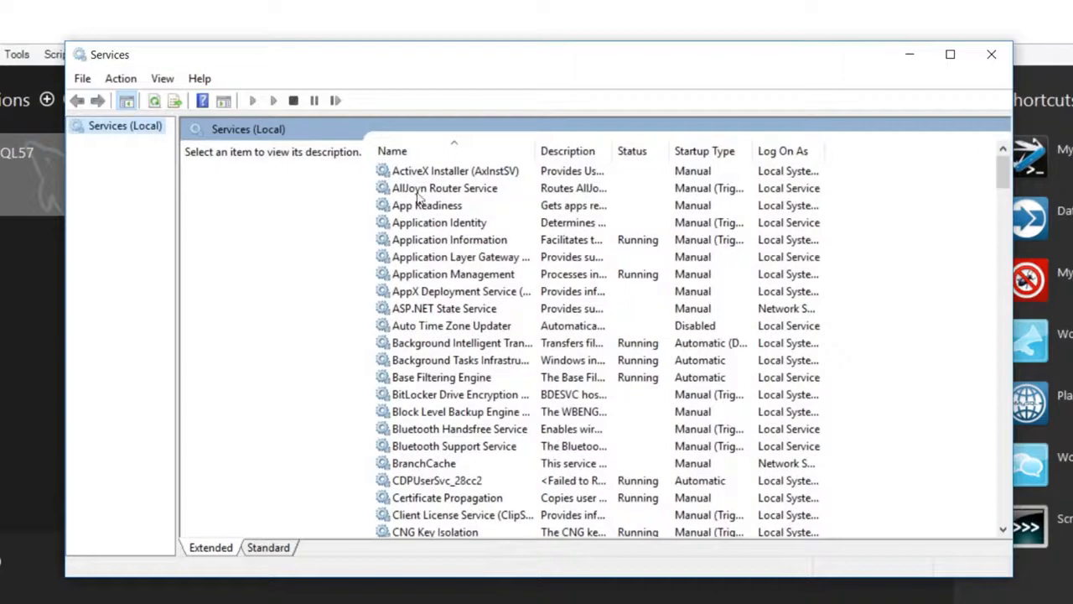
pyautogui.click(416, 190)
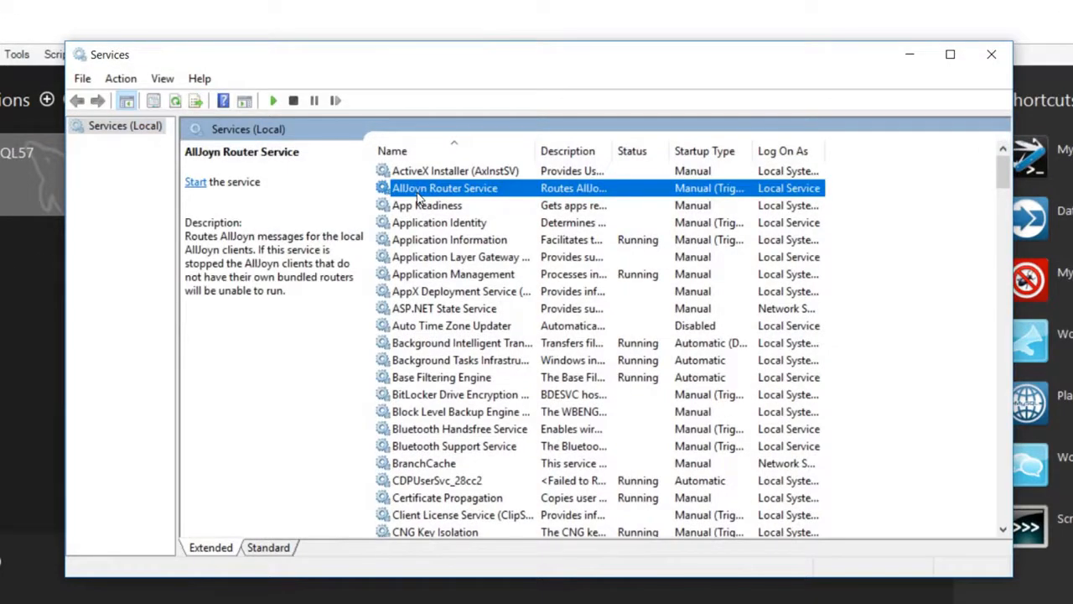
pyautogui.press('m')
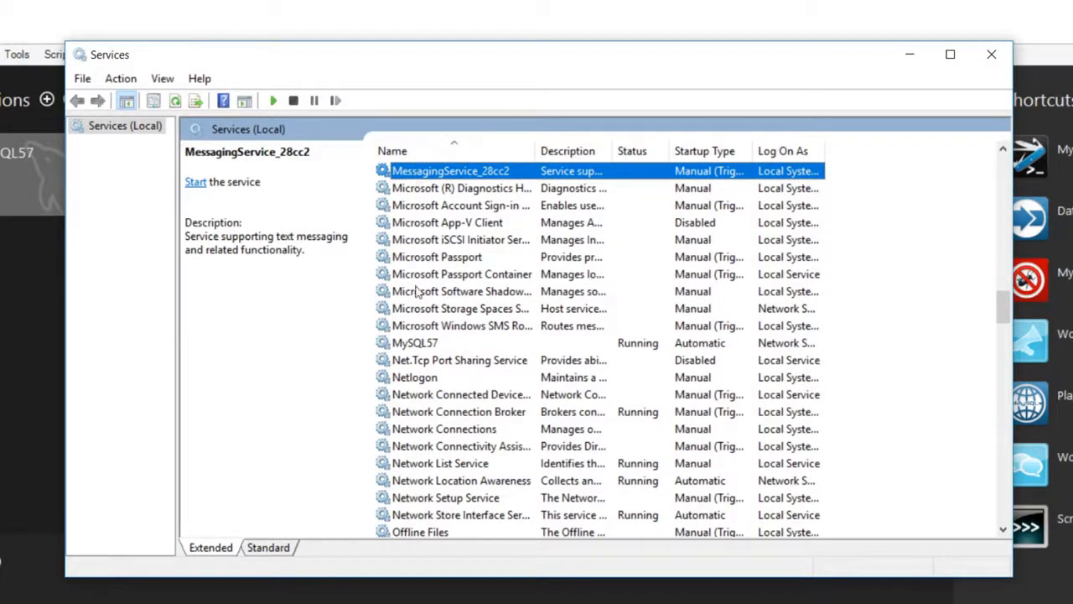
pyautogui.click(422, 347)
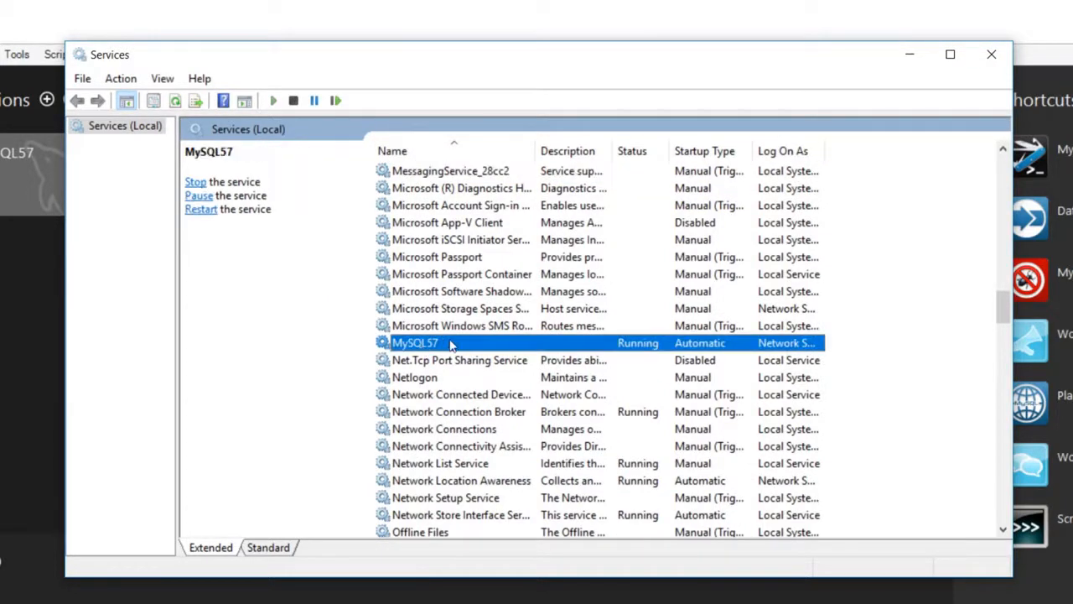
pyautogui.rightClick(650, 346)
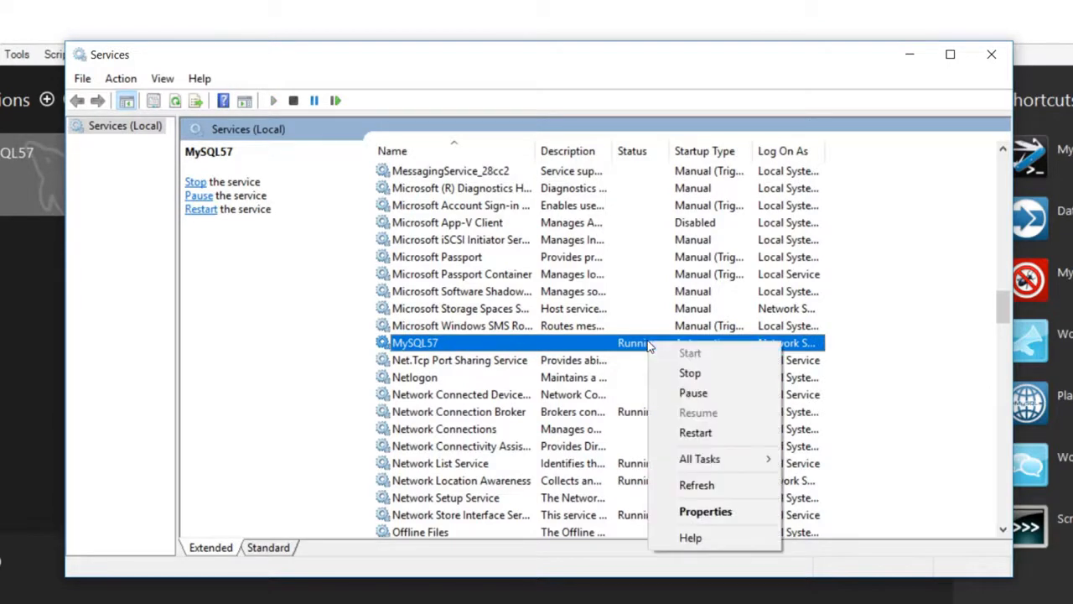
pyautogui.click(741, 382)
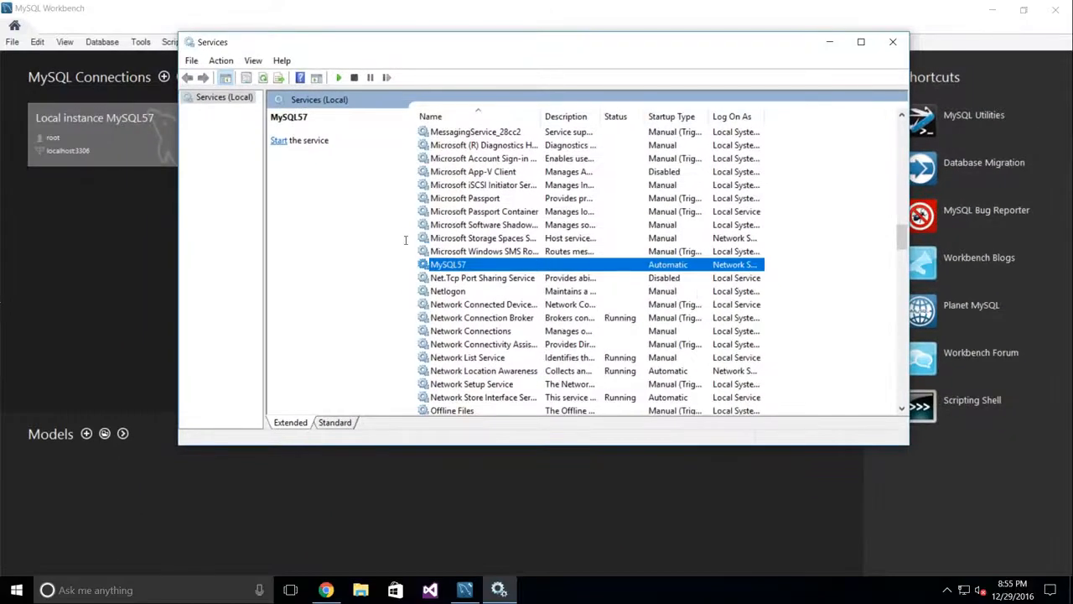
# Step: Launch Command Prompt through a Windows search for 'command'
pyautogui.click(166, 591)
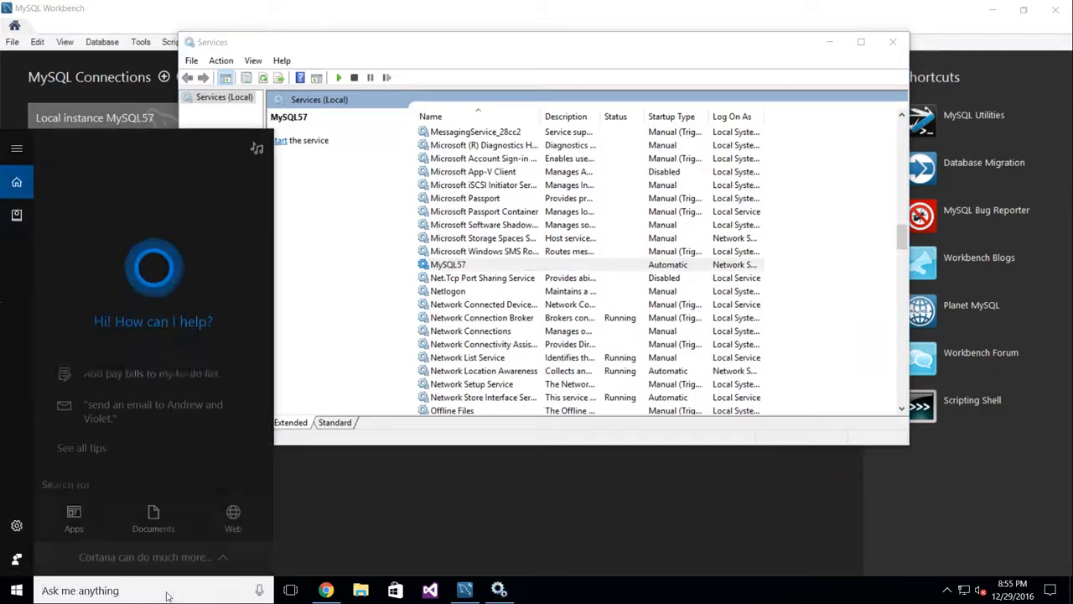
pyautogui.write('command')
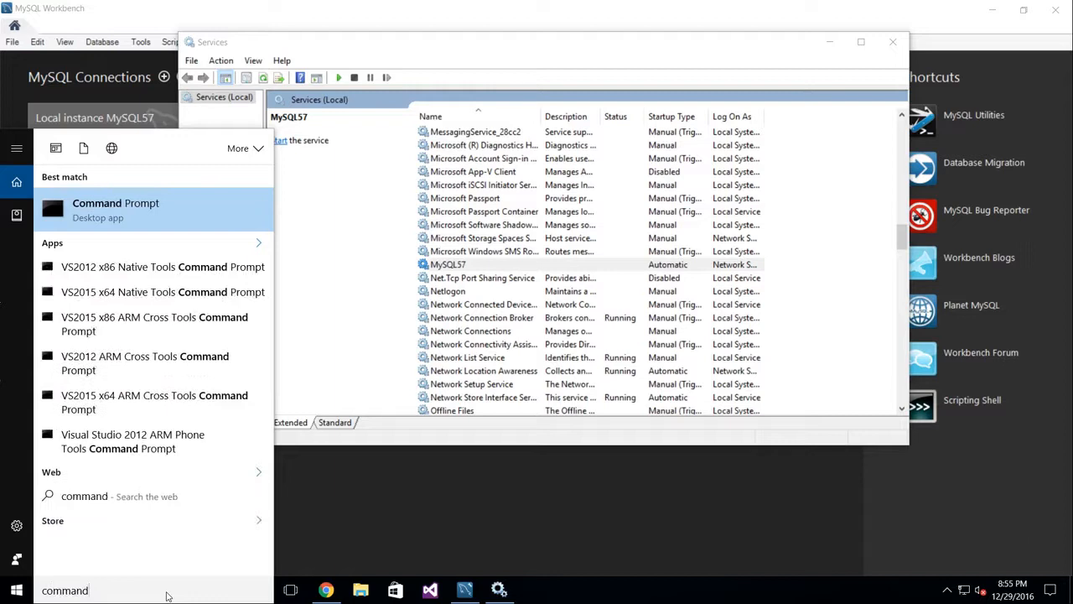
pyautogui.press('Return')
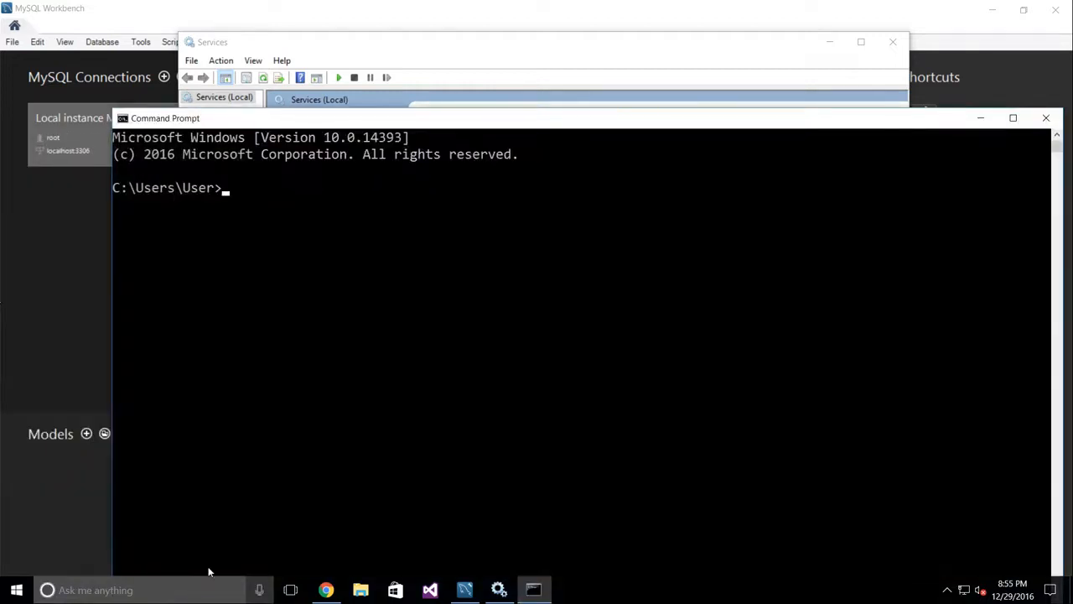
# Step: Run 'notepad reset.sql' and agree to create the new reset.sql file
pyautogui.moveTo(487, 123); pyautogui.dragTo(403, 42)
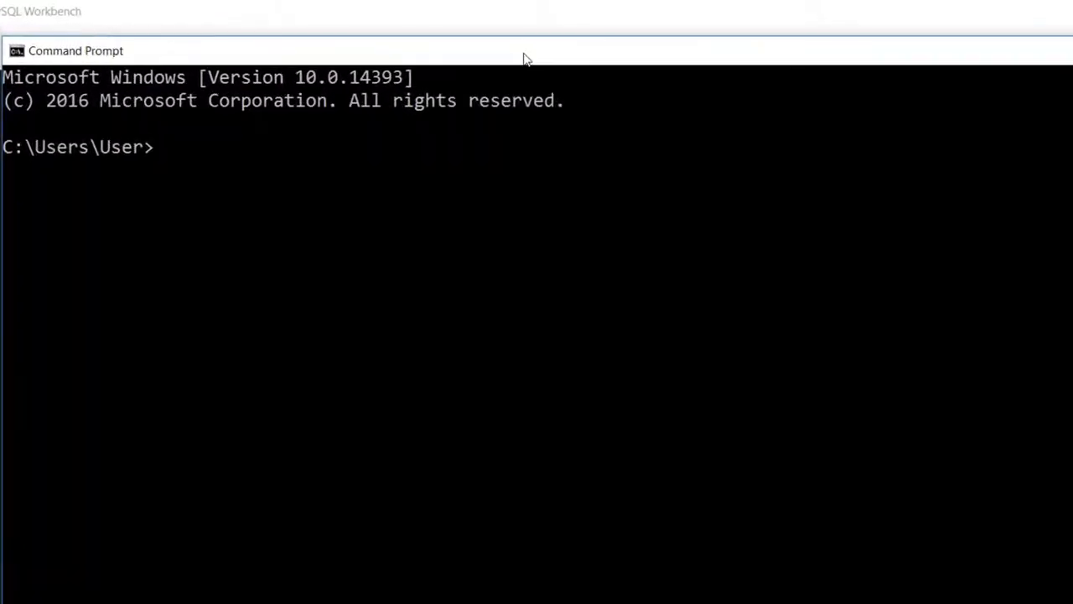
pyautogui.write('notepad reset')
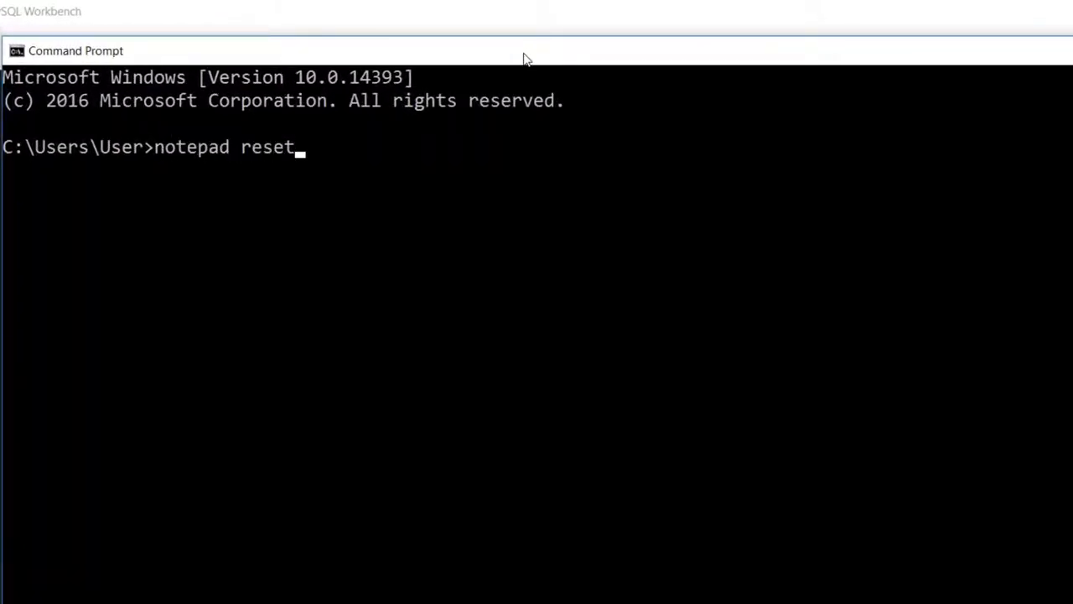
pyautogui.write('.sql')
pyautogui.press('Return')
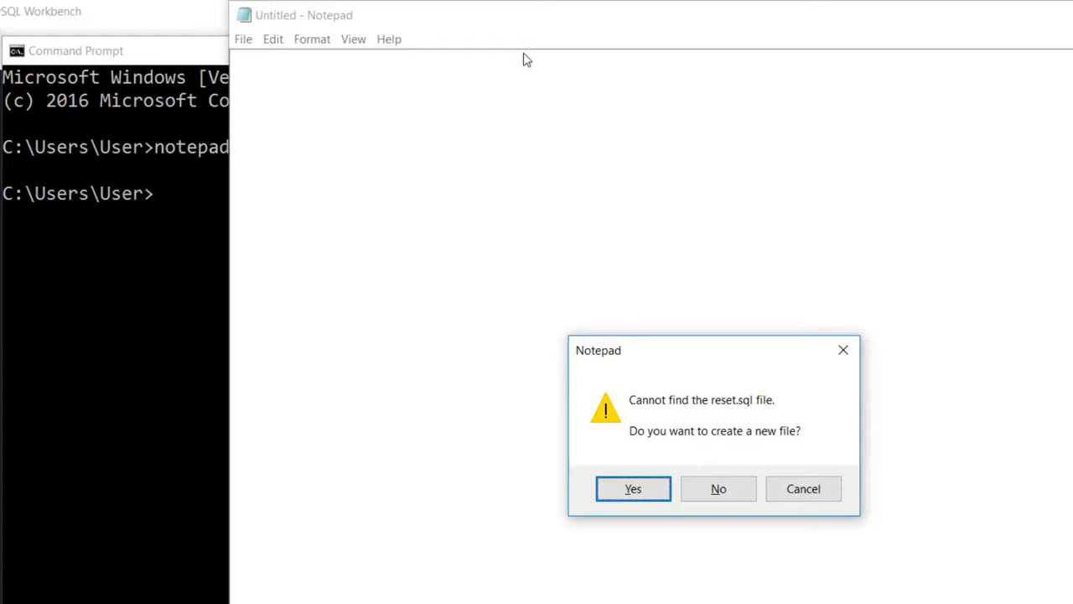
pyautogui.press('Return')
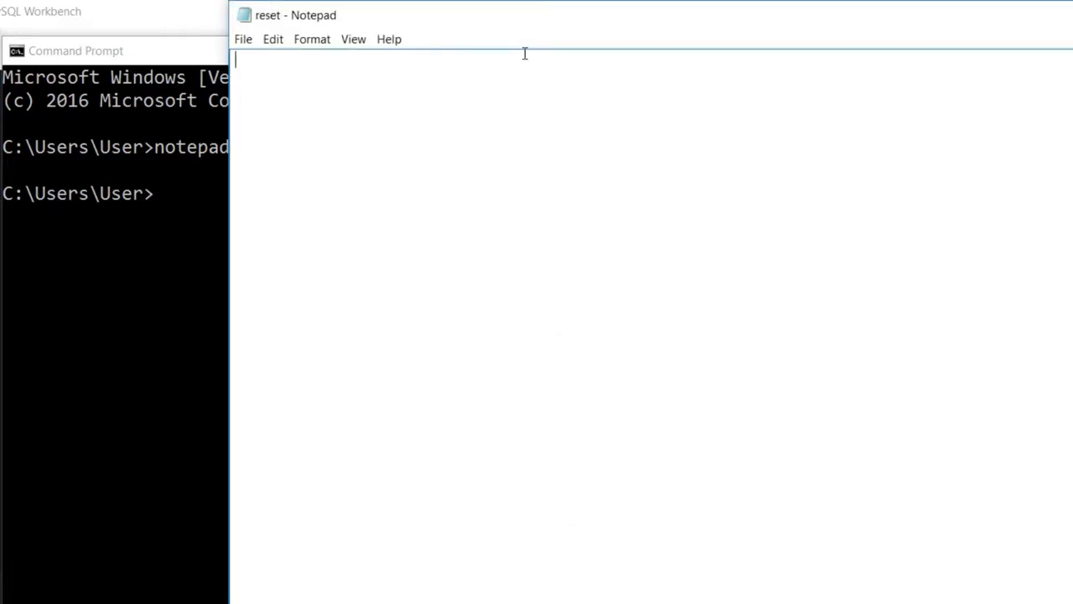
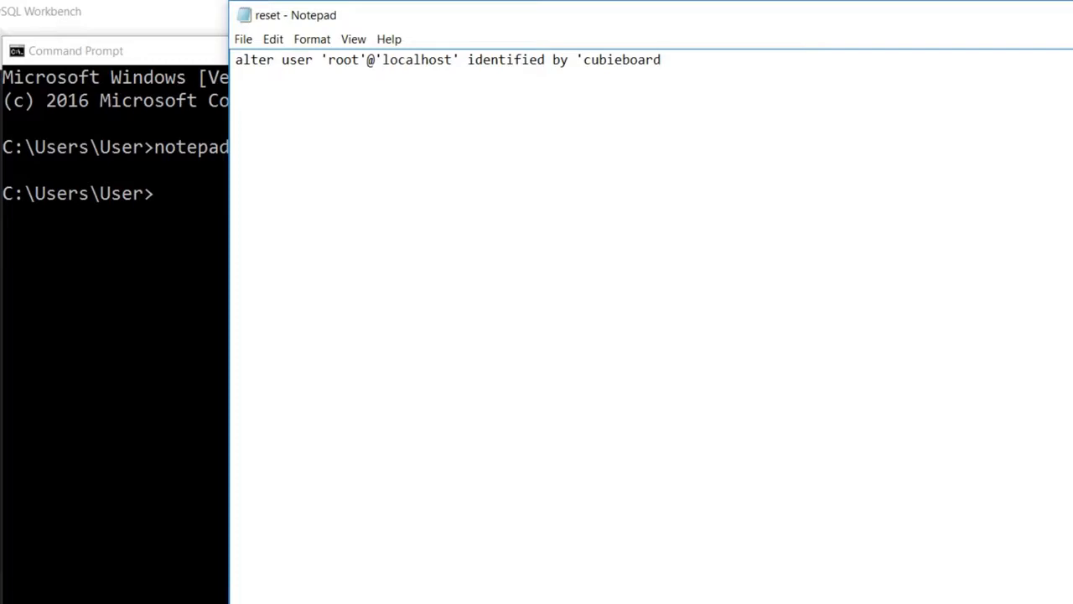
# Step: Write an ALTER USER statement giving 'root'@'localhost' a new password, then save and exit Notepad
pyautogui.click(243, 42)
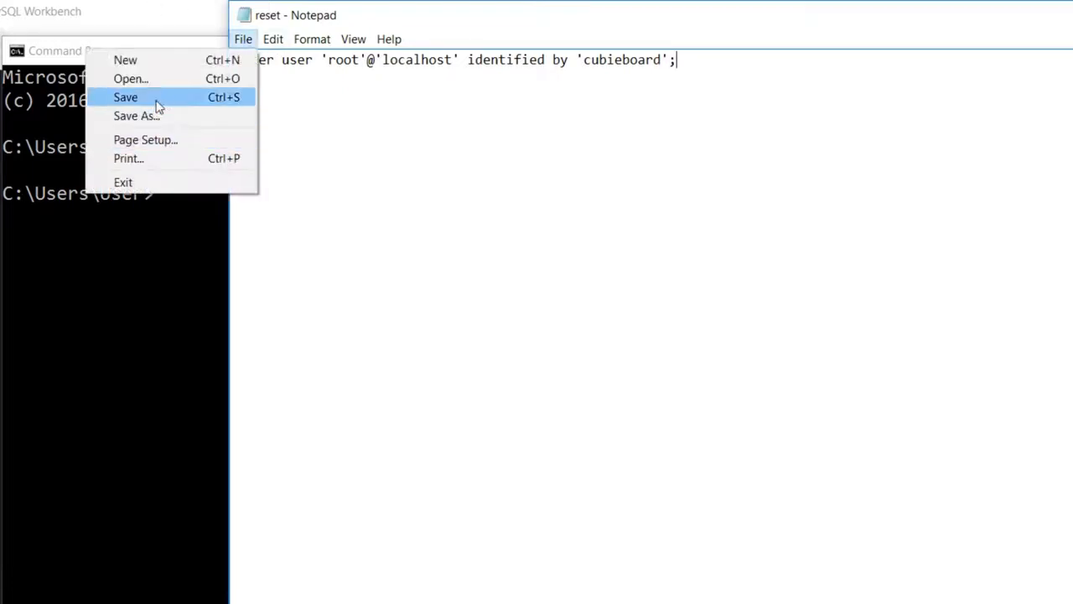
pyautogui.click(155, 99)
pyautogui.click(243, 41)
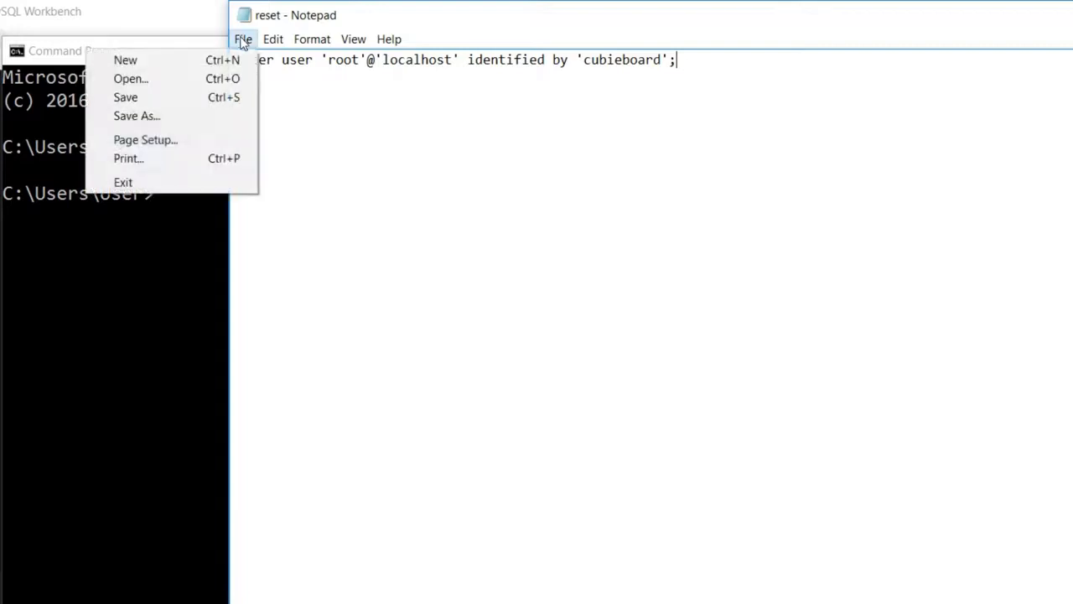
pyautogui.click(167, 180)
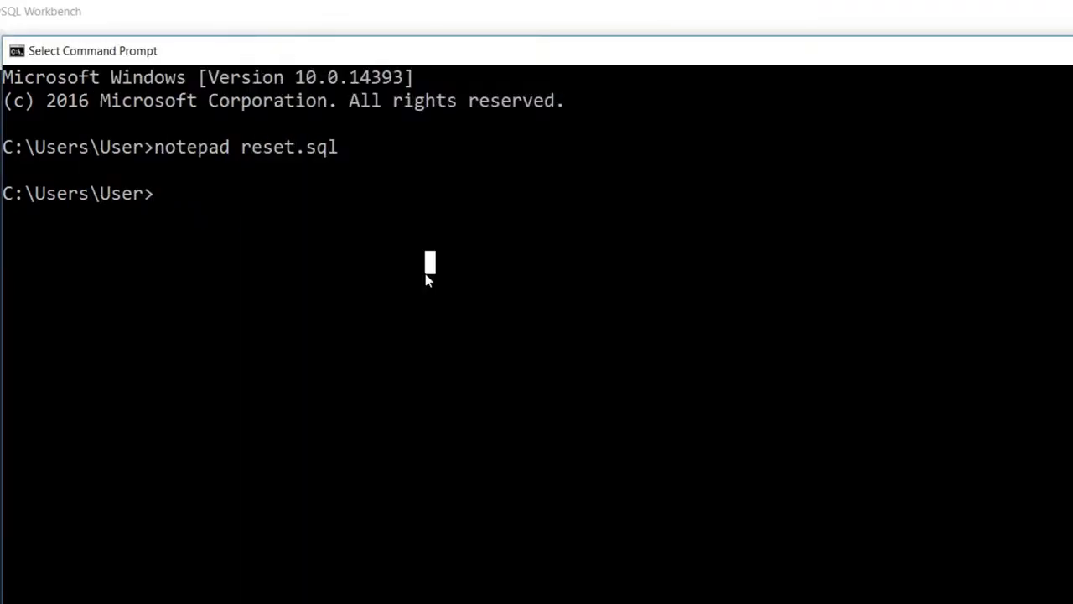
# Step: List reset.sql with dir (57 bytes) and print its statement with type
pyautogui.write('dir reset.sql')
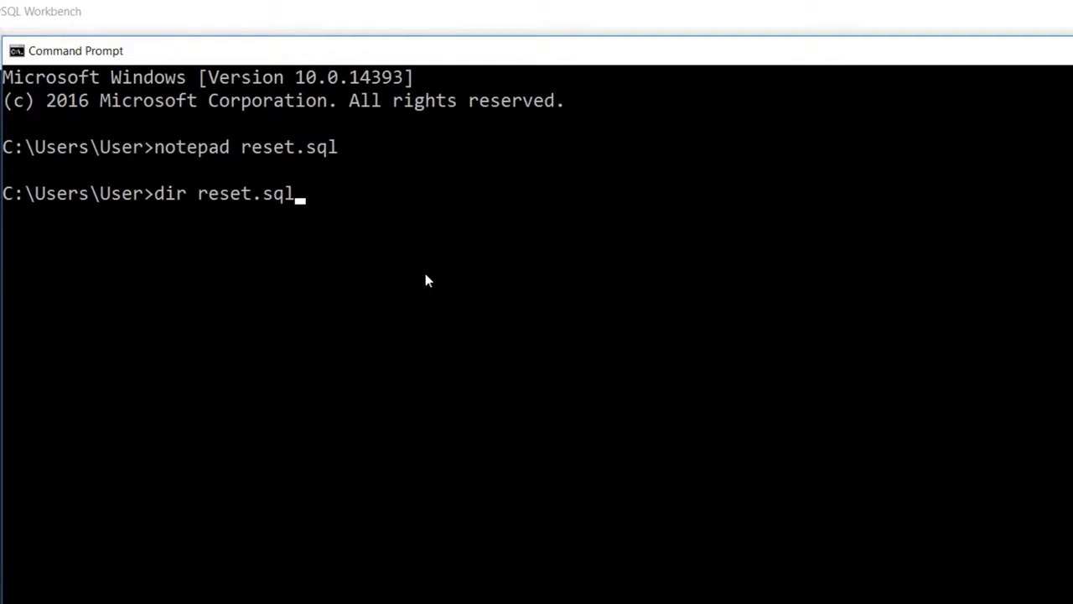
pyautogui.press('Return')
pyautogui.write('typ')
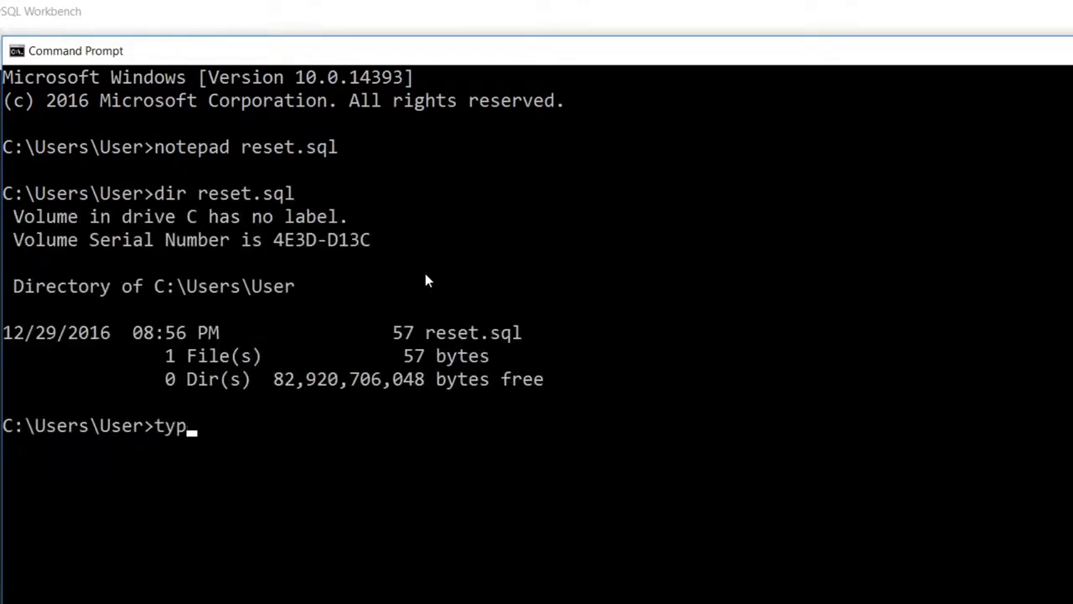
pyautogui.write('e reset.sql')
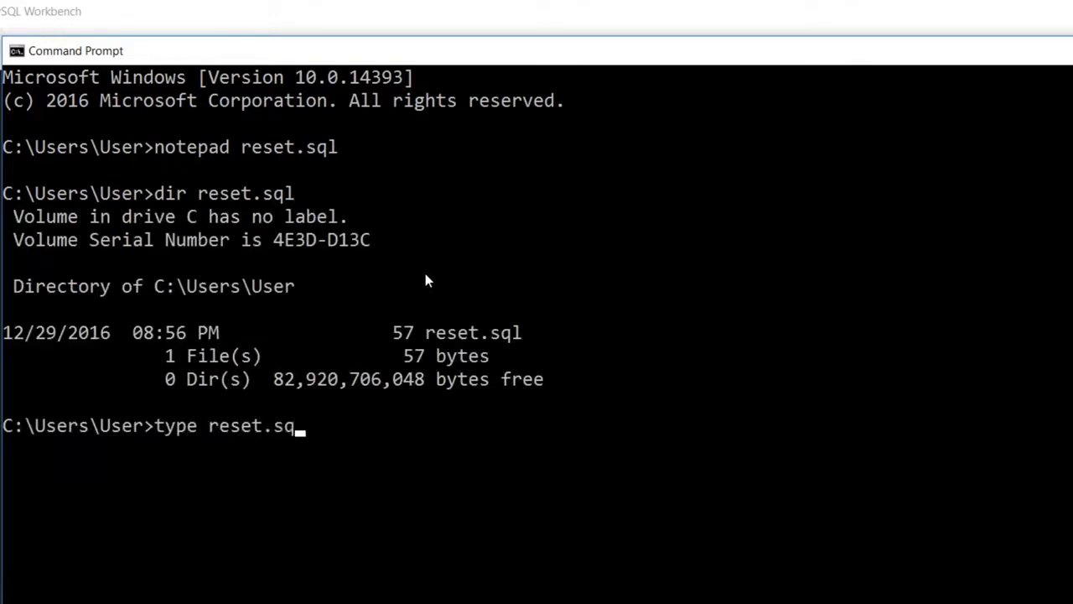
pyautogui.press('Return')
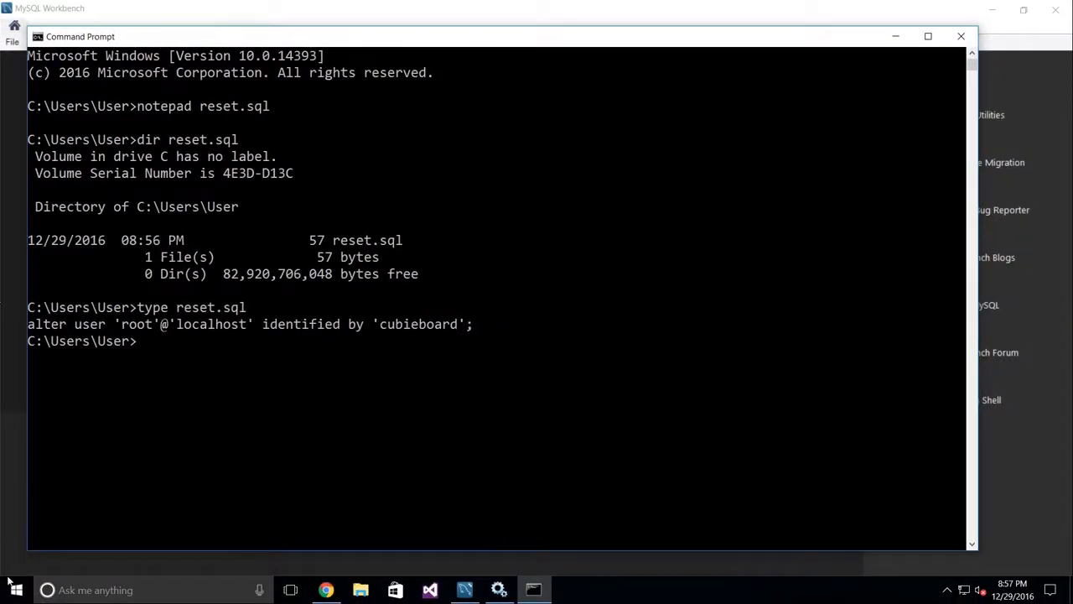
# Step: Open the file location of the MySQL 5.7 Command Line Client shortcut from the Start menu's MySQL group
pyautogui.click(11, 593)
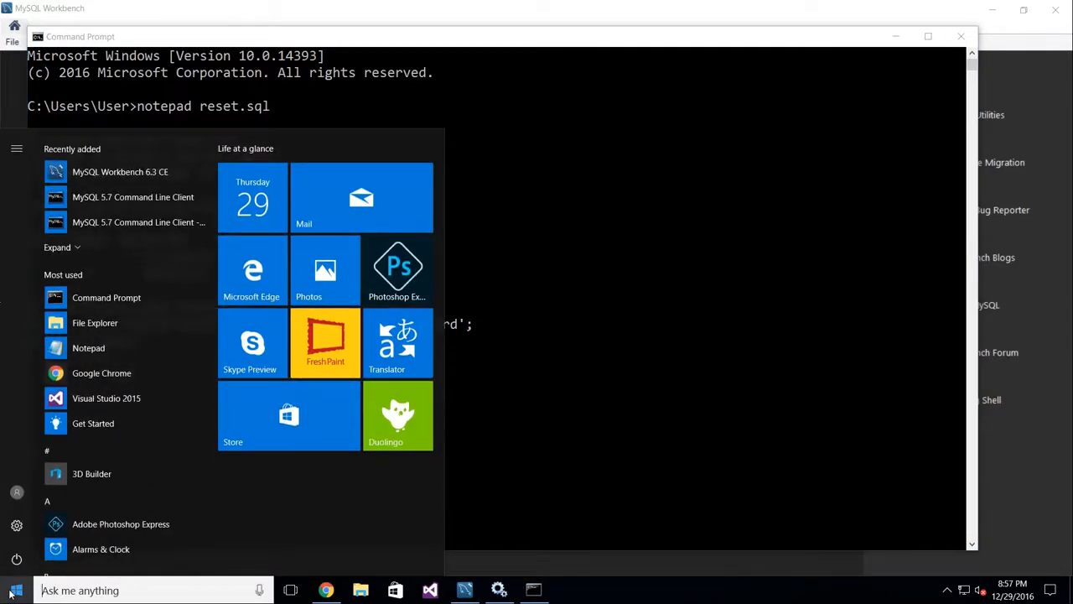
pyautogui.scroll(-1, 144, 310)
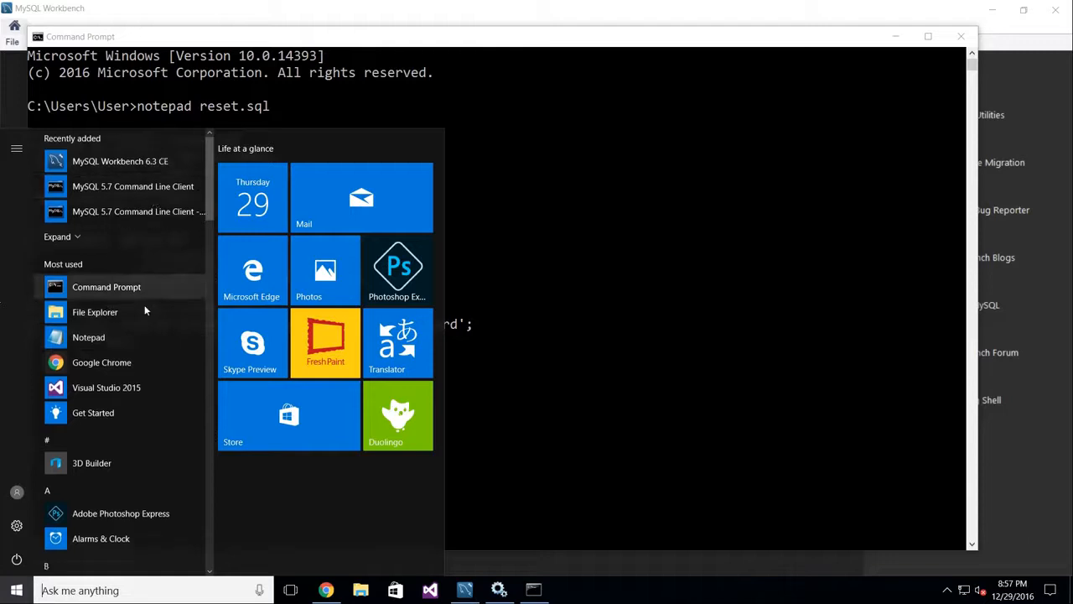
pyautogui.scroll(-10, 145, 304)
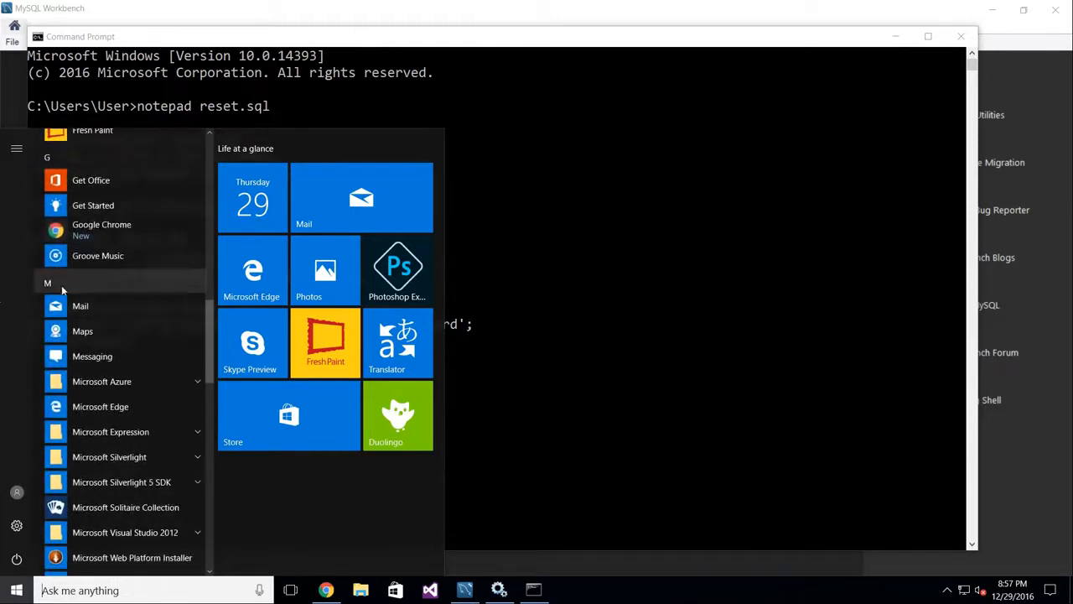
pyautogui.scroll(-5, 81, 369)
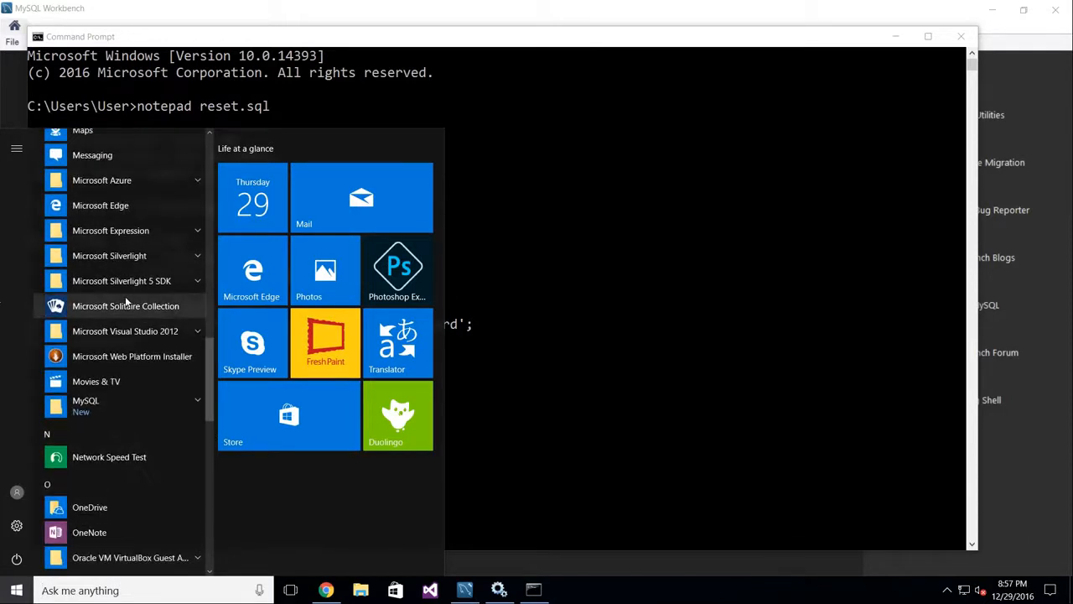
pyautogui.click(107, 405)
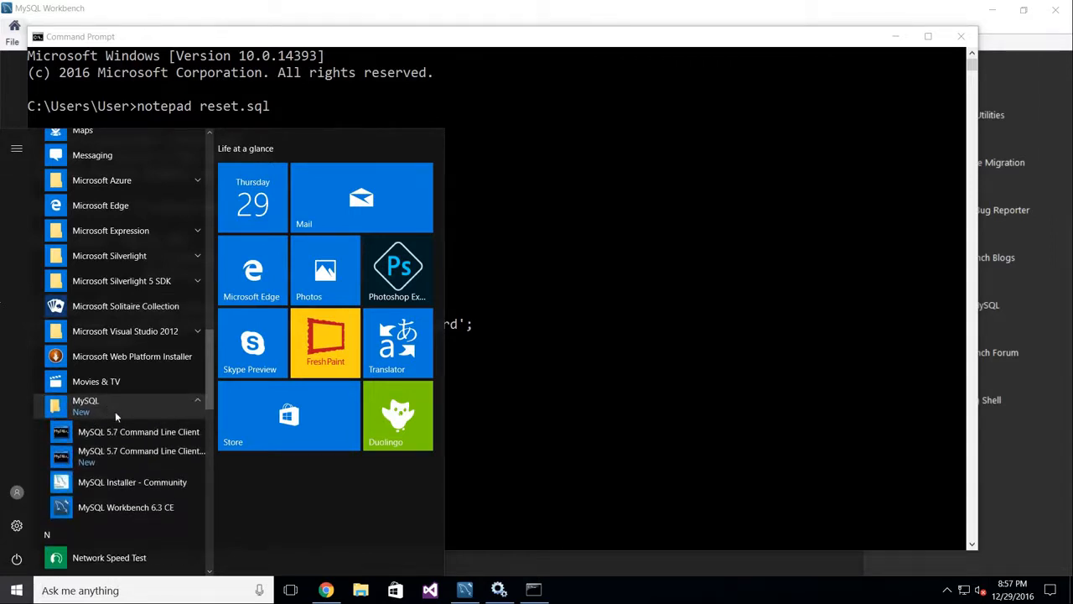
pyautogui.rightClick(173, 430)
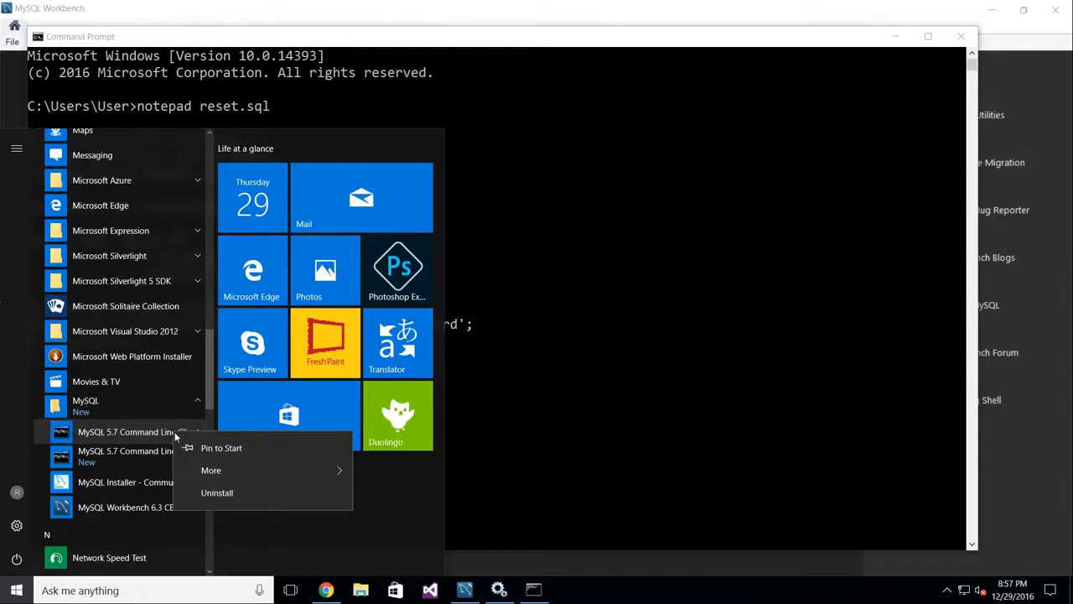
pyautogui.moveTo(226, 474)
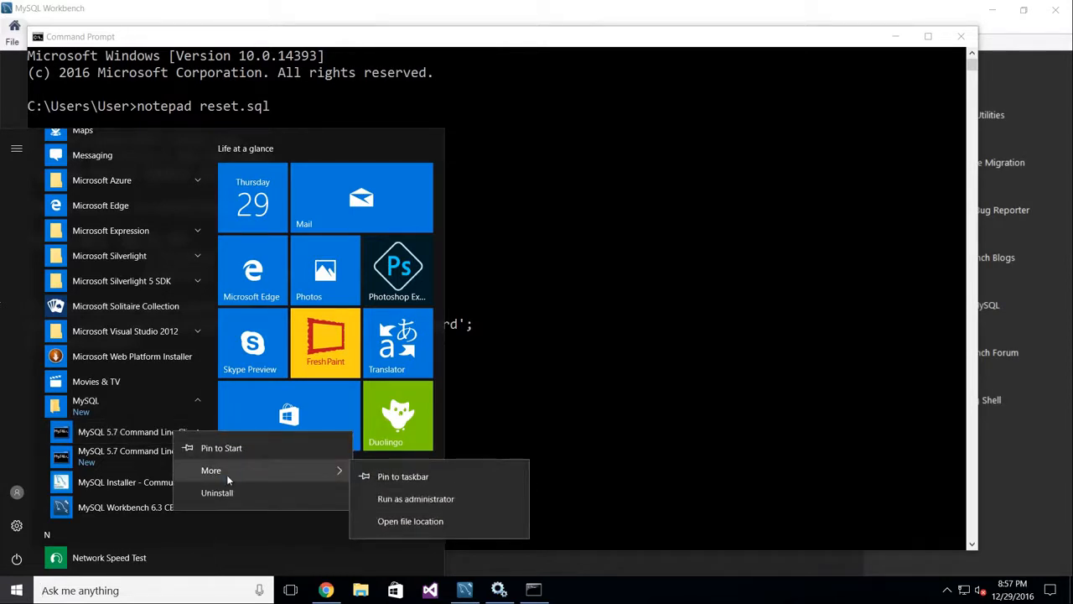
pyautogui.click(435, 525)
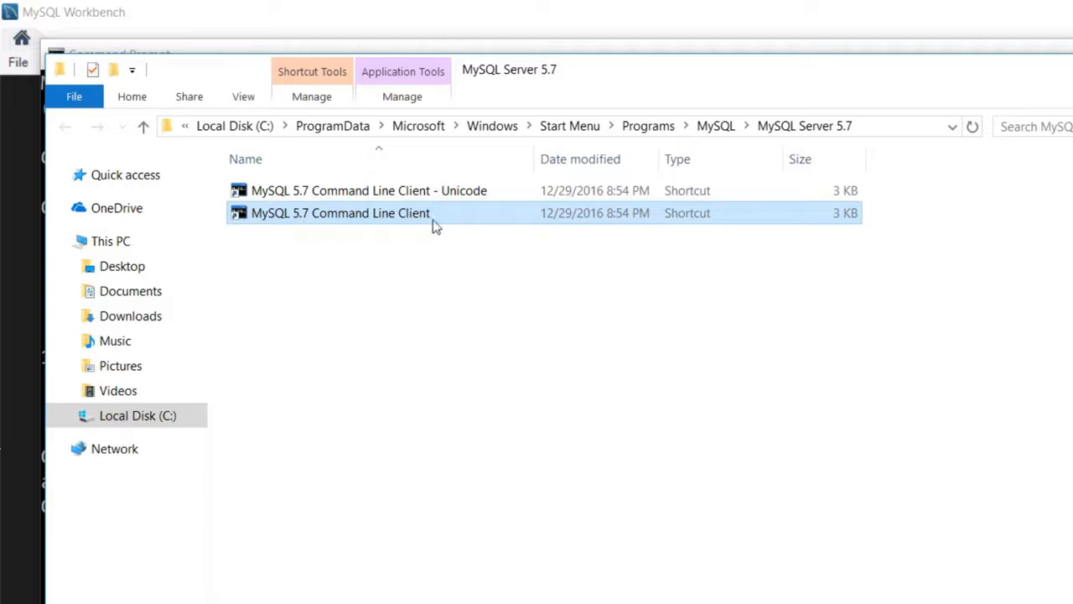
# Step: Copy the full Target command from the Command Line Client shortcut's Properties
pyautogui.rightClick(412, 223)
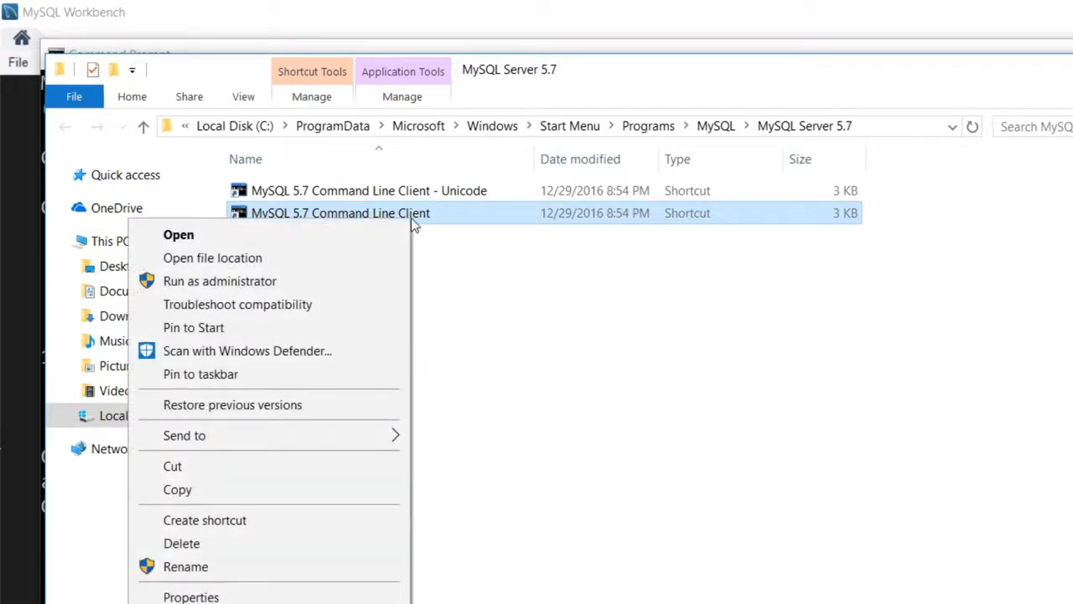
pyautogui.click(250, 597)
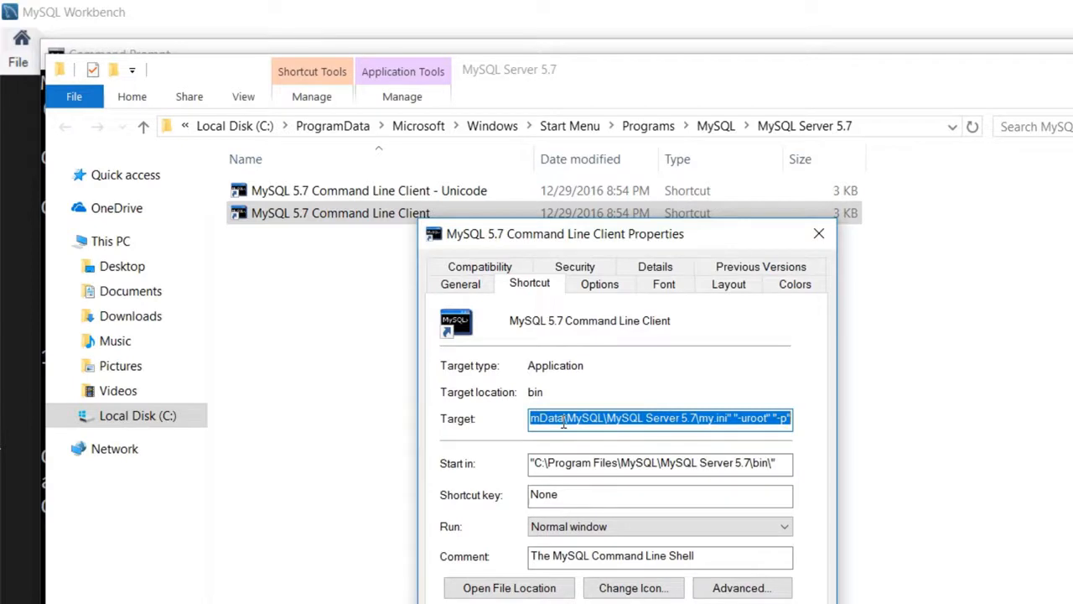
pyautogui.press('Home')
pyautogui.hotkey('shift', 'End')
pyautogui.rightClick(563, 424)
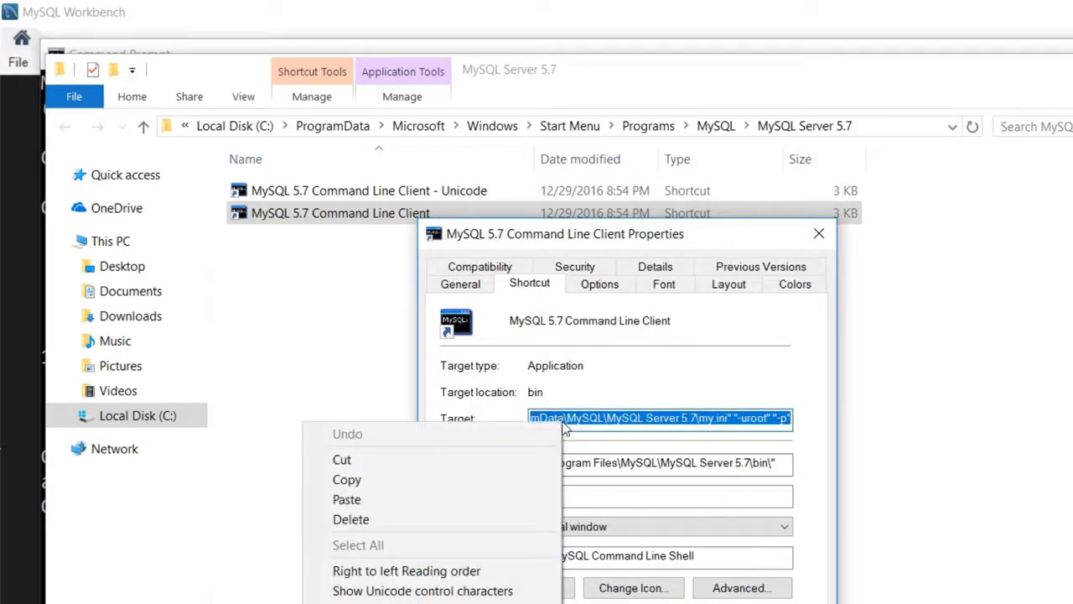
pyautogui.click(478, 474)
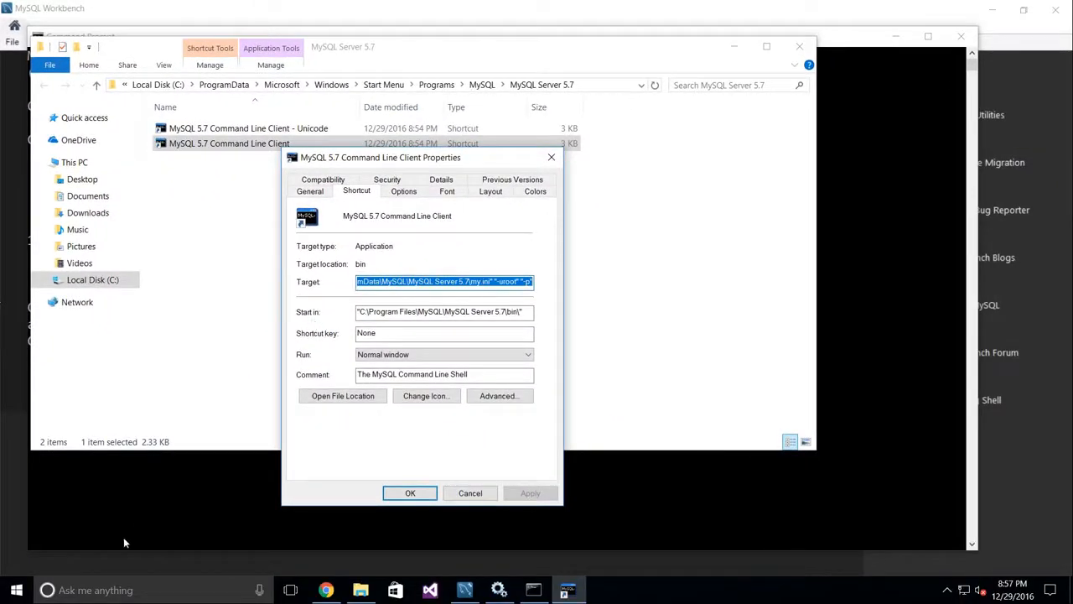
# Step: Run Command Prompt as administrator, approve the UAC prompt, and move the window up-left
pyautogui.click(117, 590)
pyautogui.write('c')
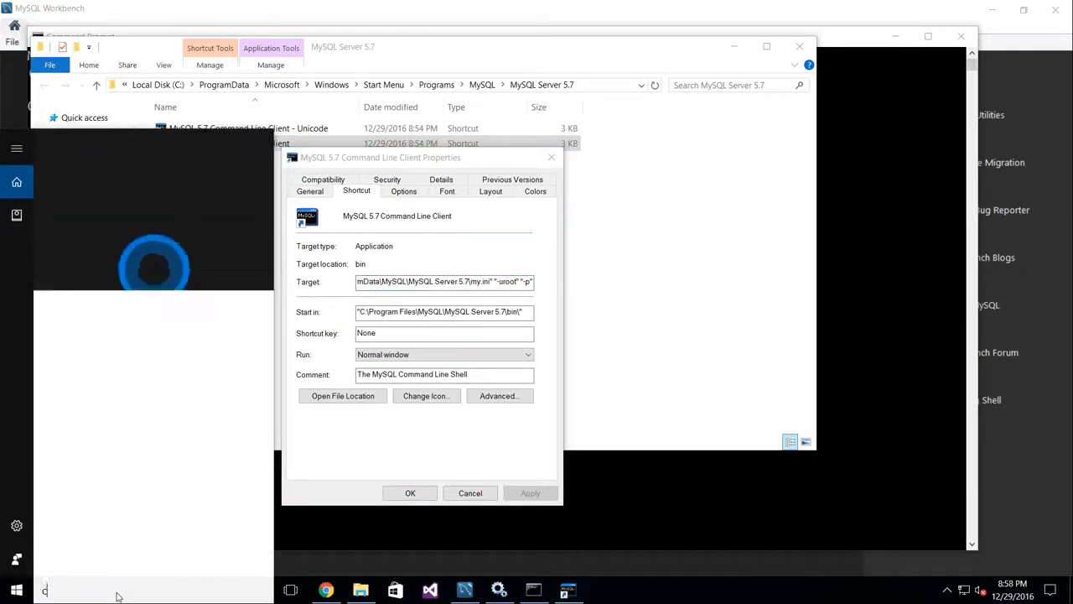
pyautogui.write('ommand')
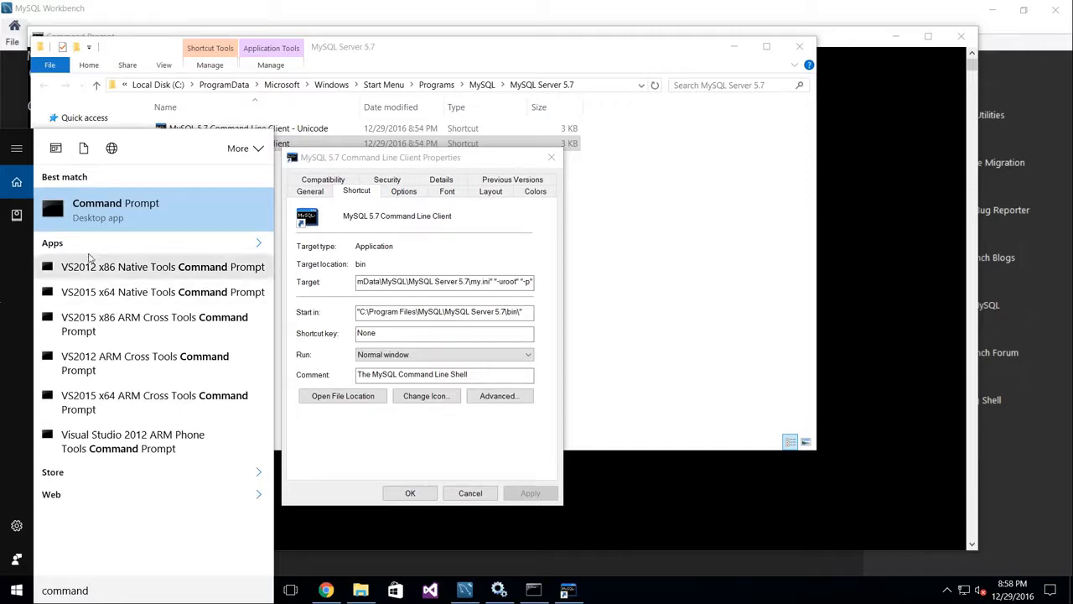
pyautogui.rightClick(109, 214)
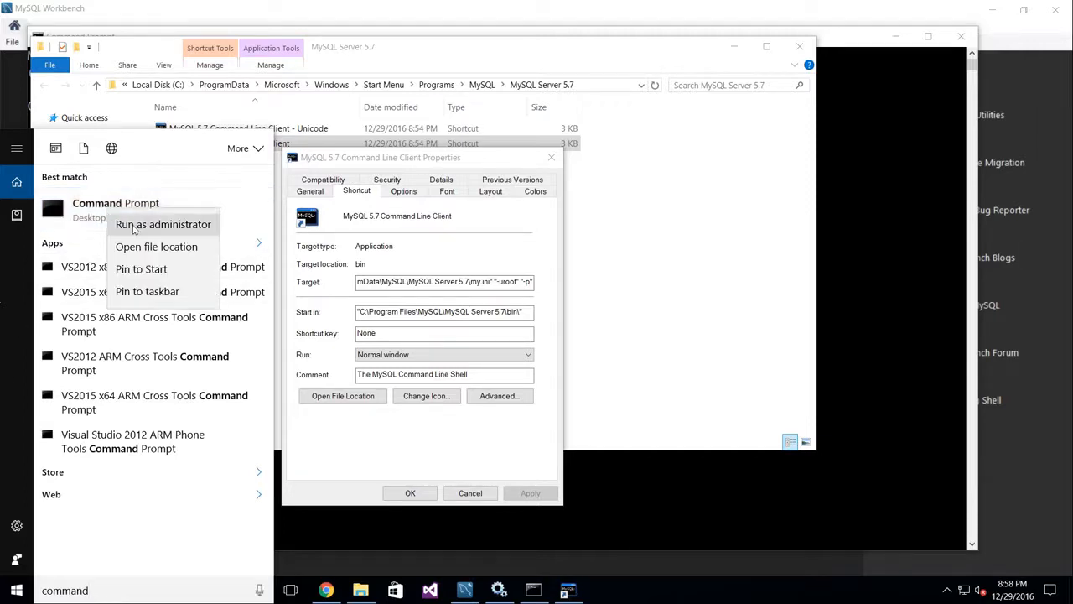
pyautogui.click(134, 225)
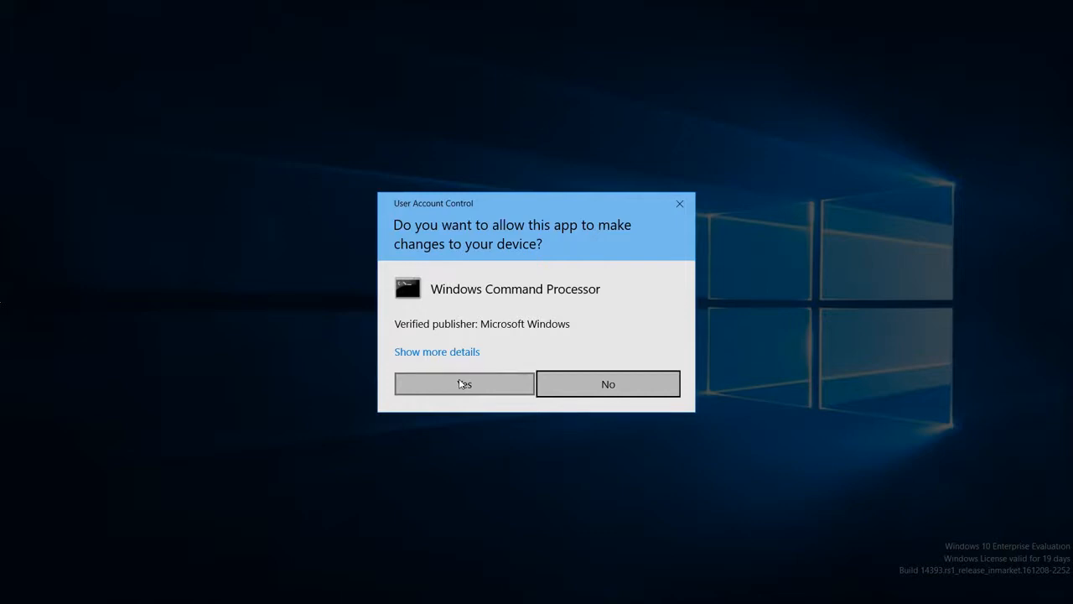
pyautogui.click(464, 384)
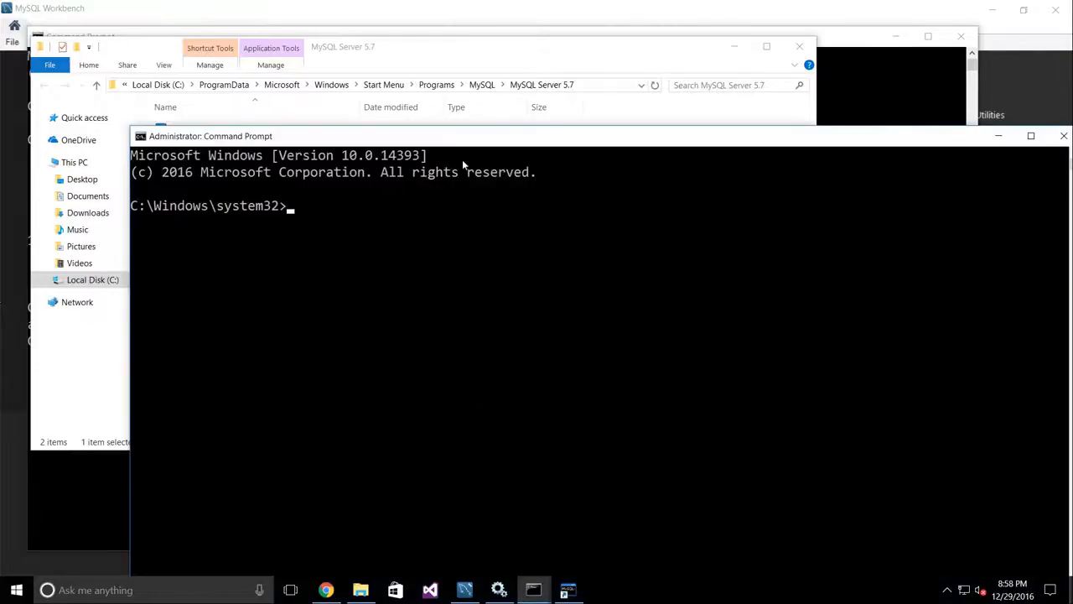
pyautogui.moveTo(465, 142); pyautogui.dragTo(399, 50)
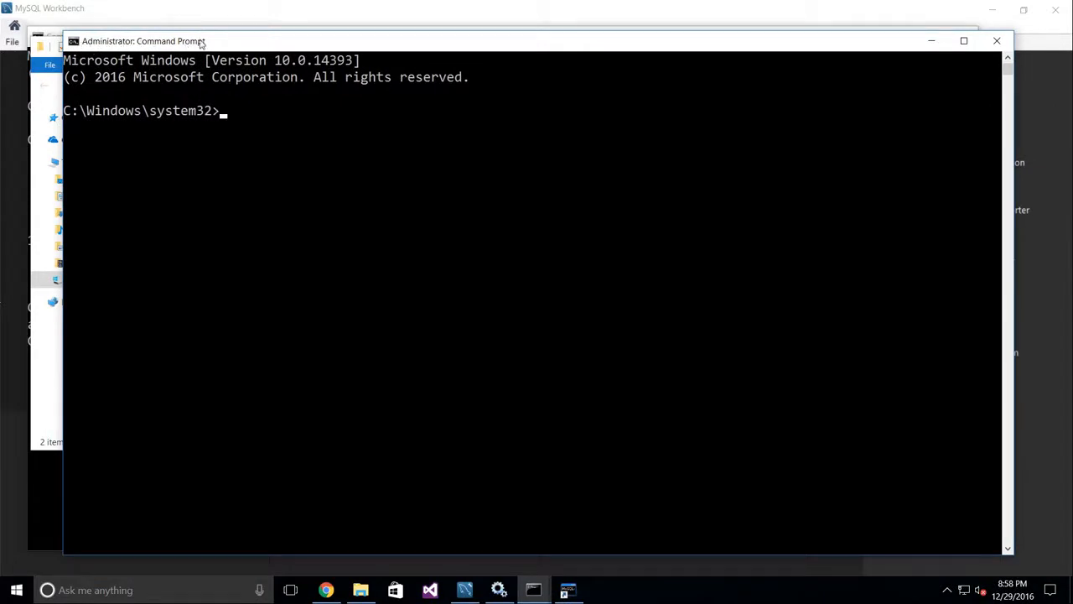
# Step: In the administrator console, change to c:\Users\User and print reset.sql
pyautogui.click(340, 183)
pyautogui.click(223, 112)
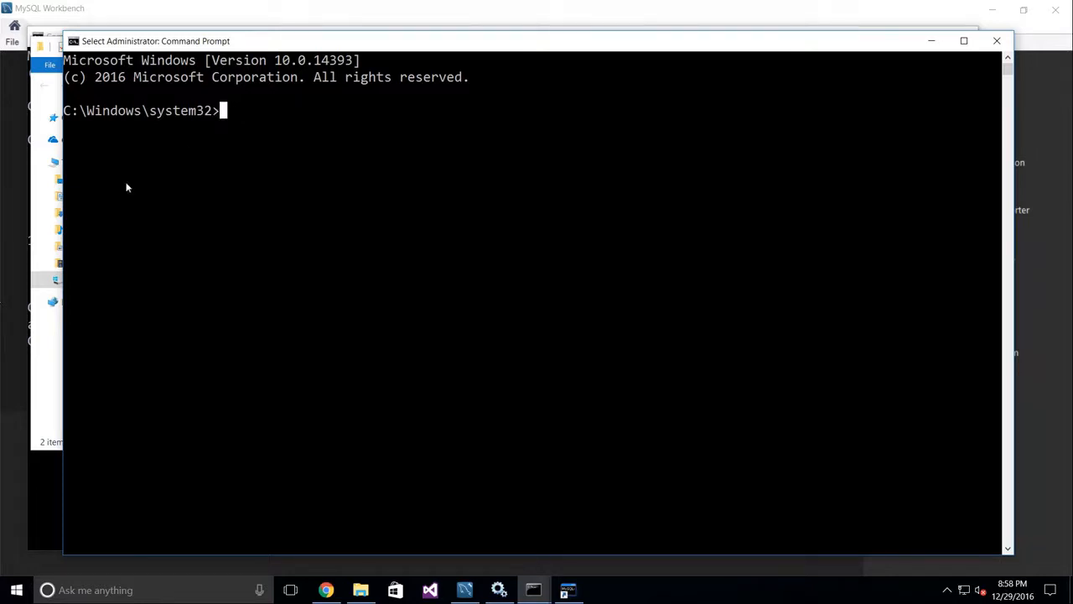
pyautogui.click(47, 488)
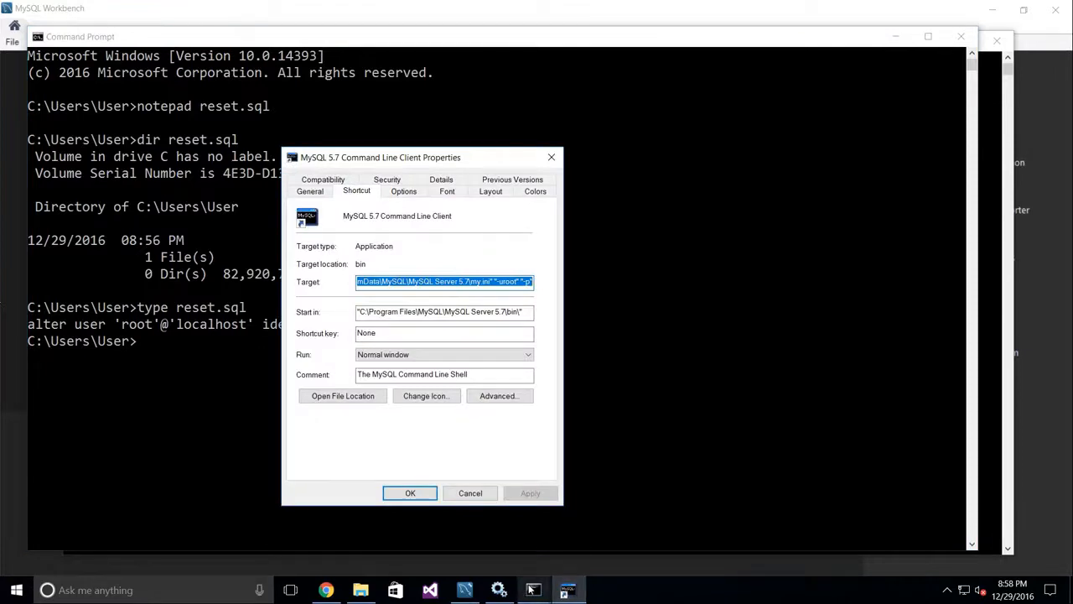
pyautogui.moveTo(530, 590)
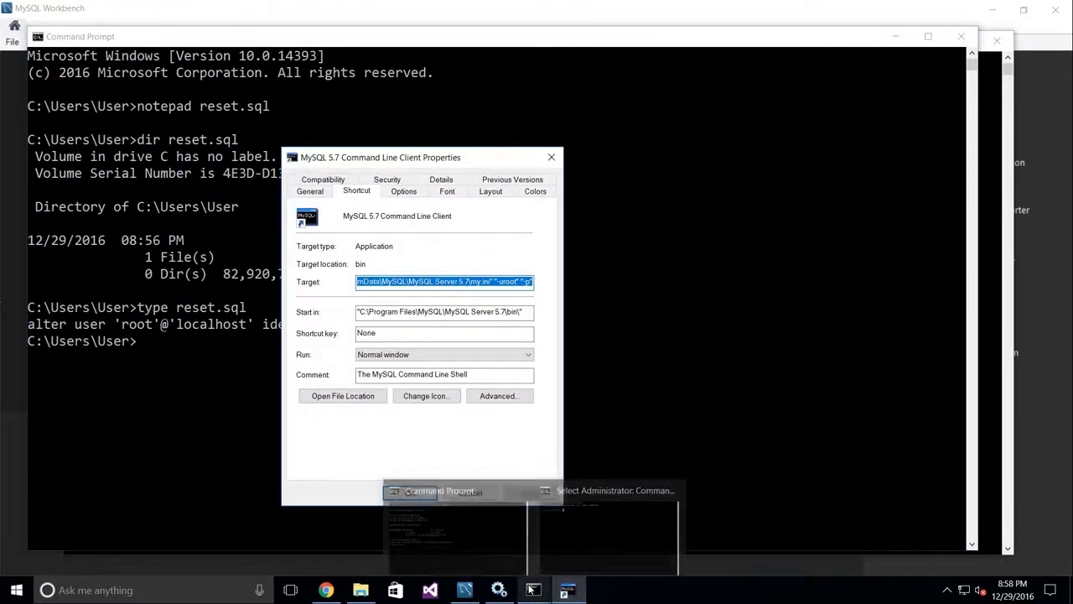
pyautogui.click(588, 554)
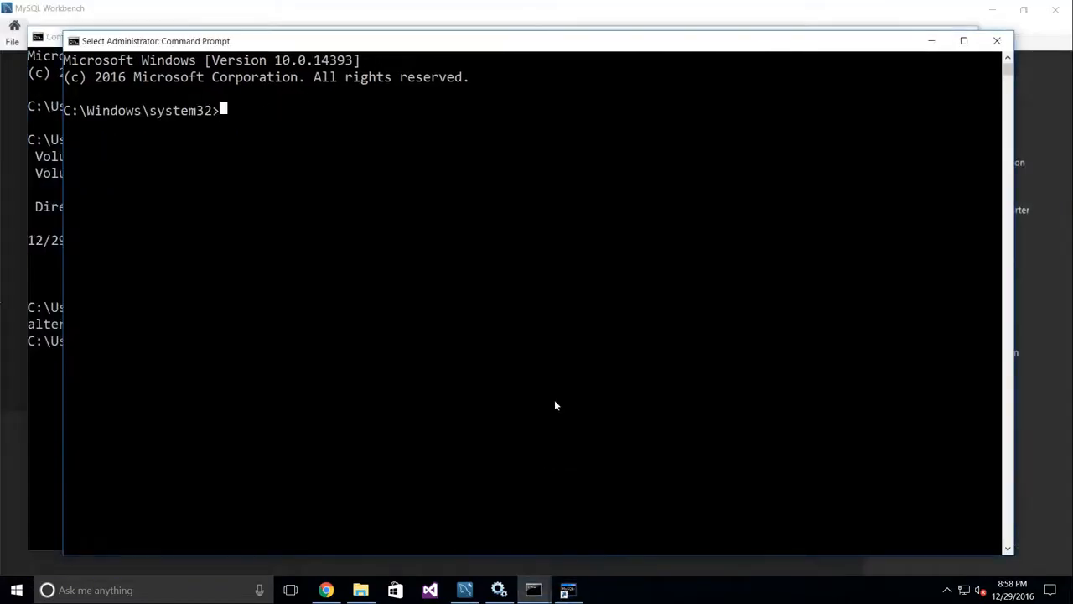
pyautogui.write('c')
pyautogui.write('d ')
pyautogui.write('c:')
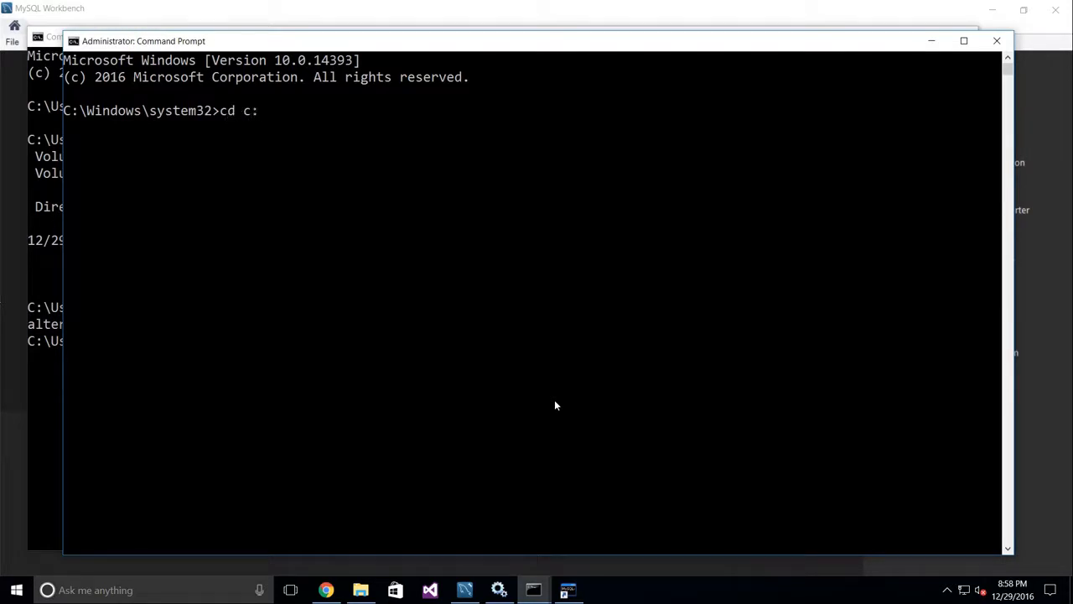
pyautogui.write('\\Users\\User')
pyautogui.press('Return')
pyautogui.write('type reset')
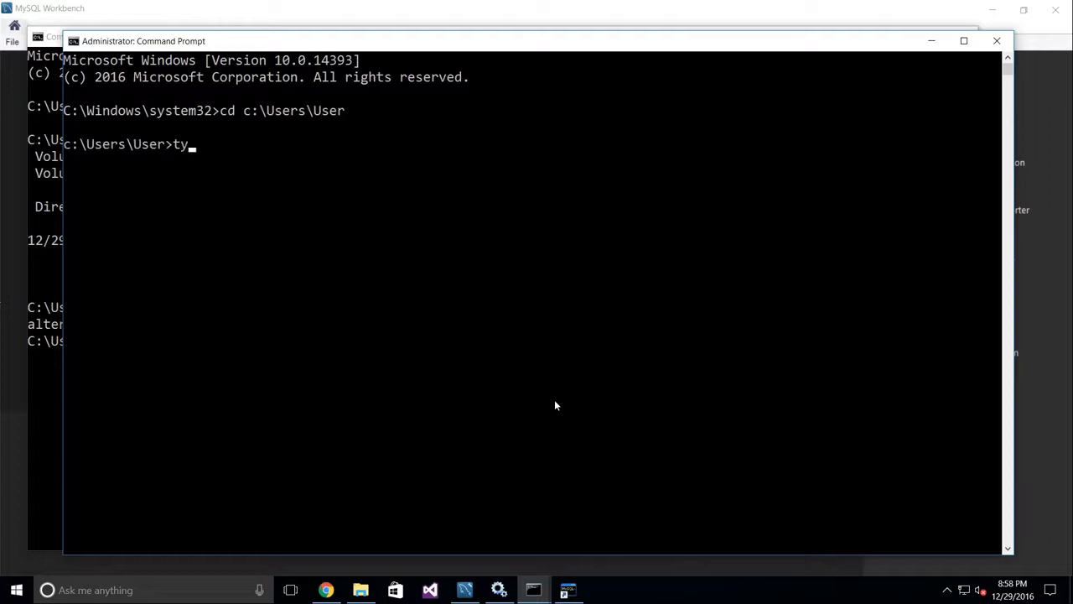
pyautogui.write('.sql')
pyautogui.press('Return')
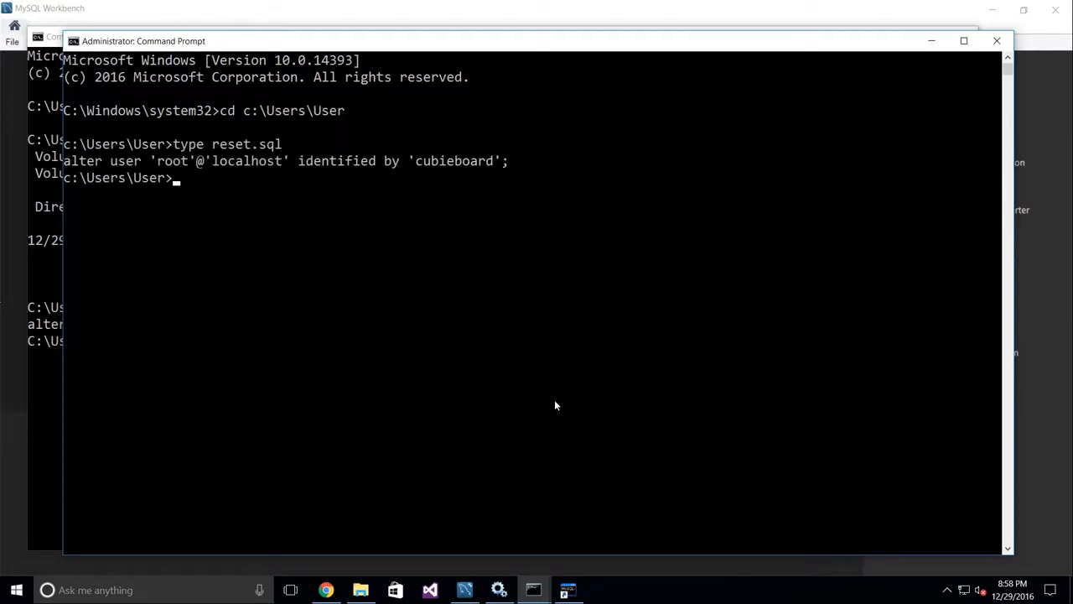
# Step: Paste the copied mysql.exe command (--defaults-file my.ini, -uroot, -p) at the prompt
pyautogui.rightClick(568, 589)
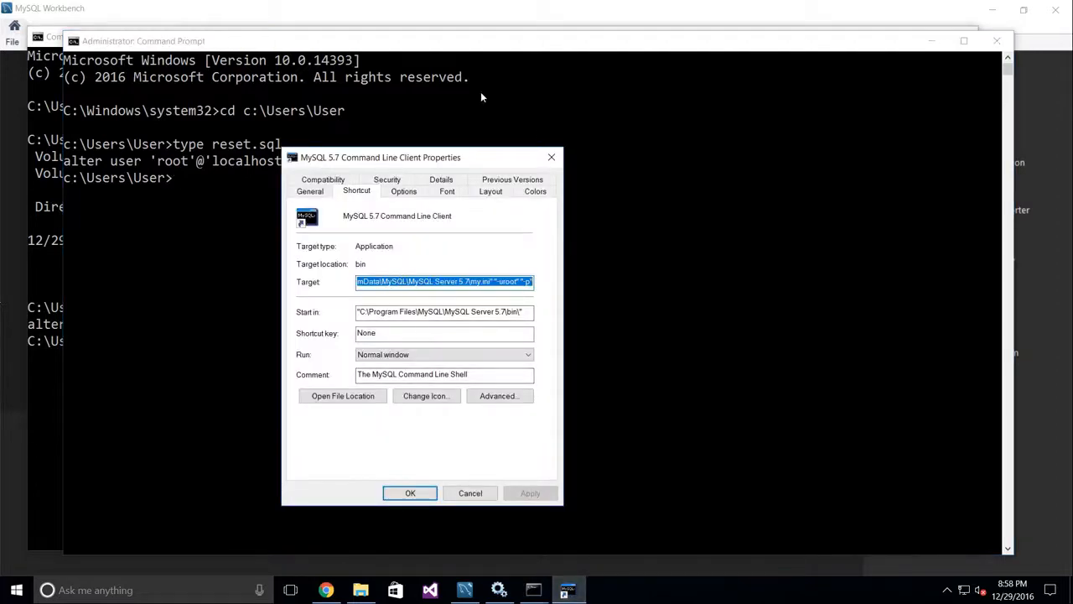
pyautogui.click(493, 48)
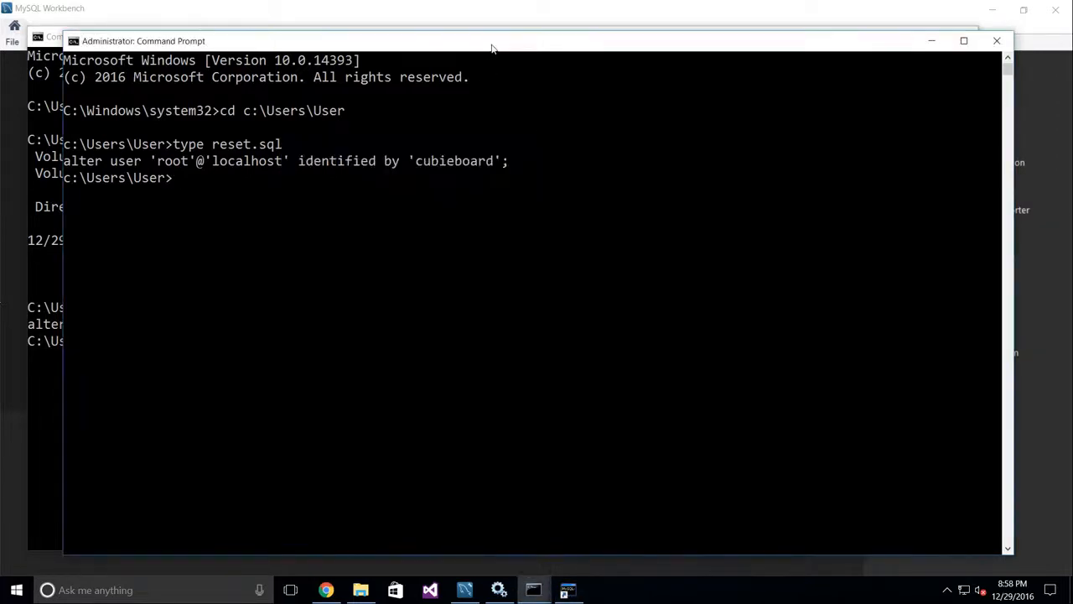
pyautogui.rightClick(249, 200)
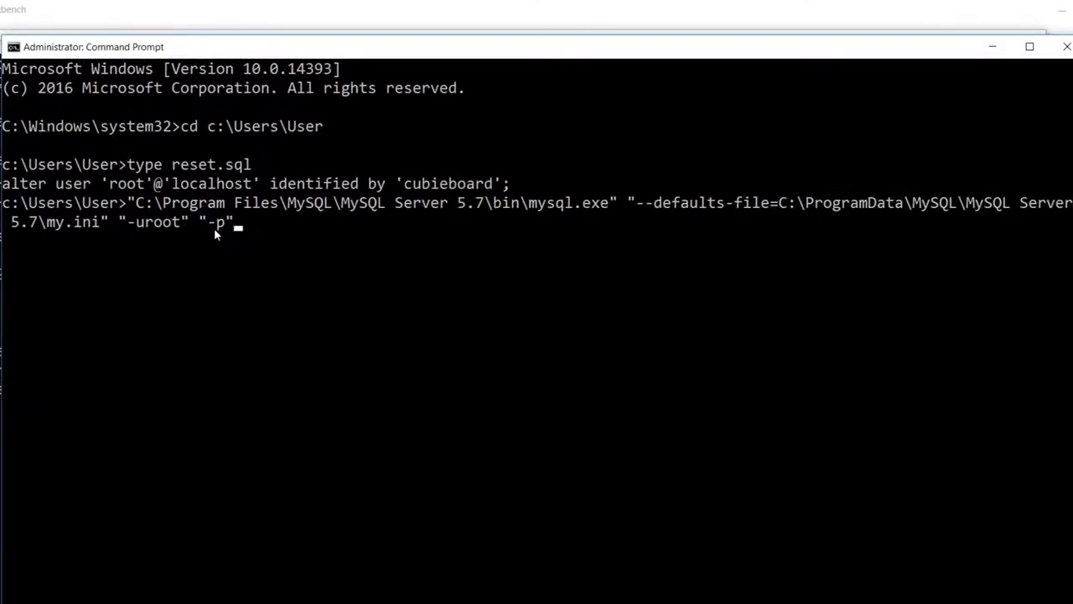
pyautogui.press('Home')
pyautogui.press('Right')
pyautogui.press('Right')
pyautogui.press('Right')
pyautogui.press('Right')
pyautogui.press('Right')
pyautogui.press('Right')
pyautogui.press('Right')
pyautogui.press('Right')
pyautogui.press('Right')
pyautogui.press('Right')
pyautogui.press('Right')
pyautogui.press('Right')
pyautogui.press('Right')
pyautogui.press('Right')
pyautogui.press('Right')
pyautogui.press('Right')
pyautogui.press('Right')
pyautogui.press('Right')
pyautogui.press('Right')
pyautogui.press('Right')
pyautogui.press('Right')
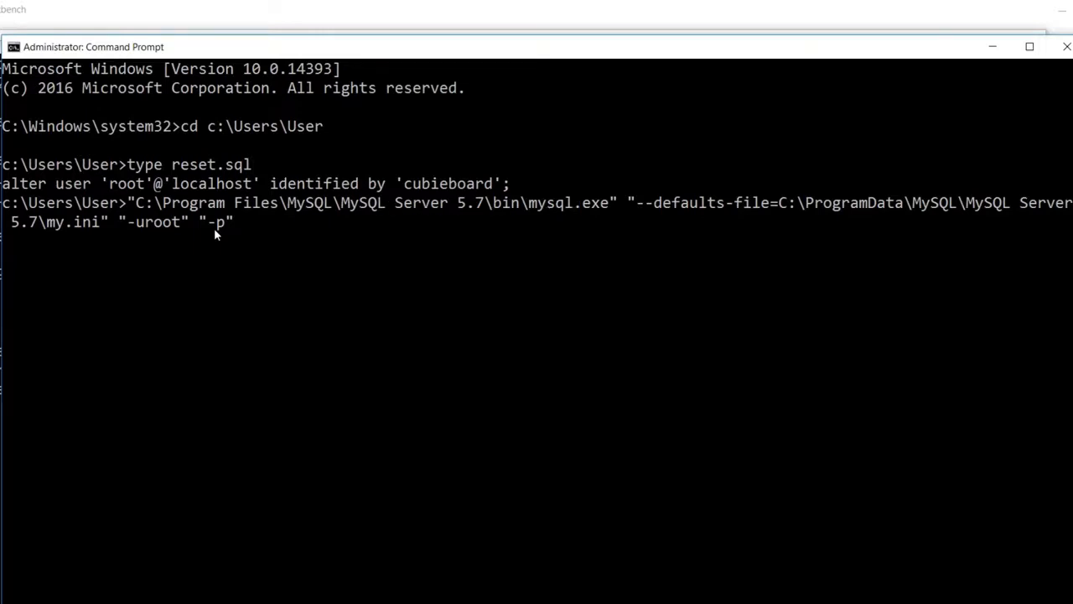
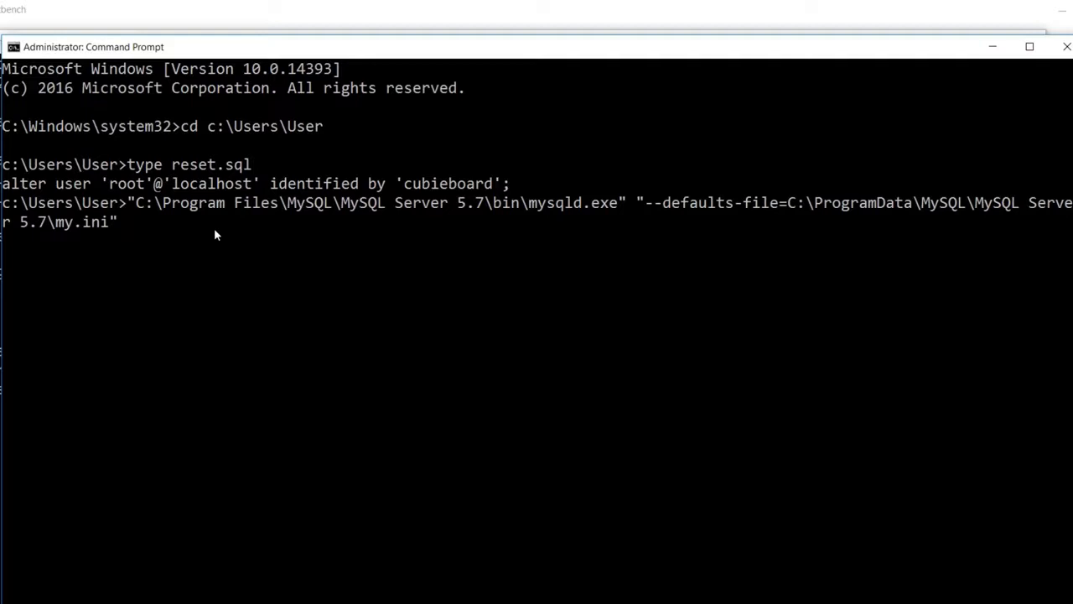
# Step: Append --init-file=C:\Users\User\reset.sql and --console to the mysqld command line
pyautogui.write('--init-file=')
pyautogui.write('C:\\Users\\')
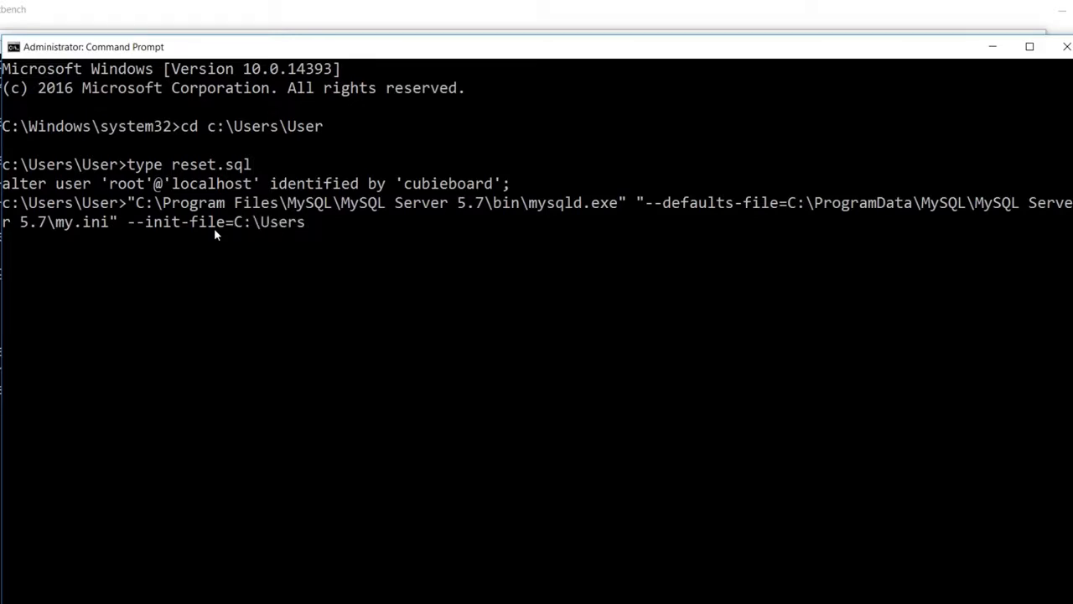
pyautogui.write('User')
pyautogui.write('\\reset.sql')
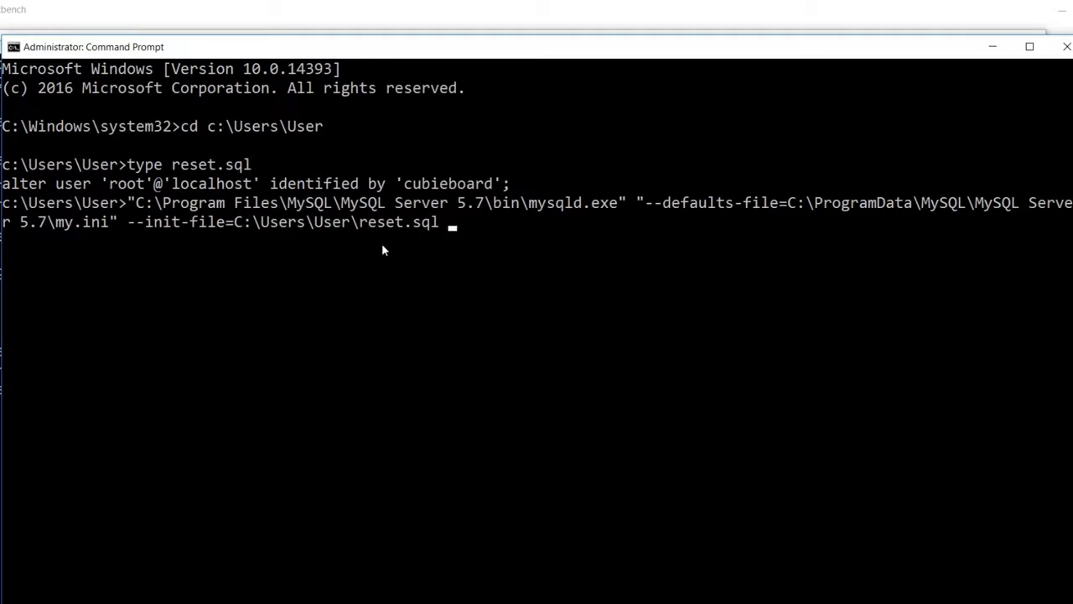
pyautogui.write('--console')
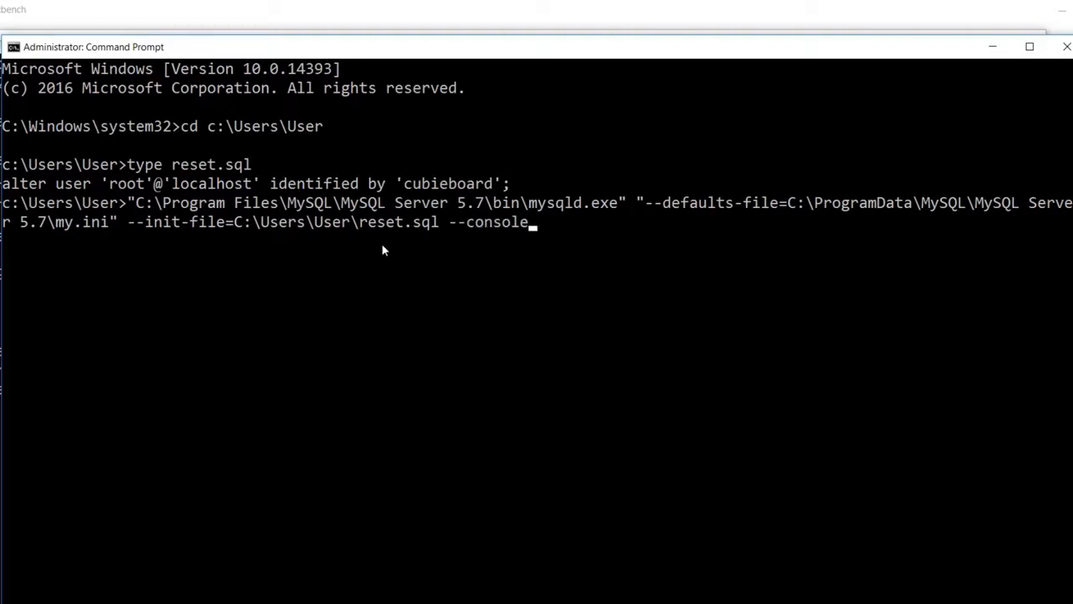
# Step: Run the mysqld command and check the log shows reset.sql executed and the server ready on 3306
pyautogui.press('Return')
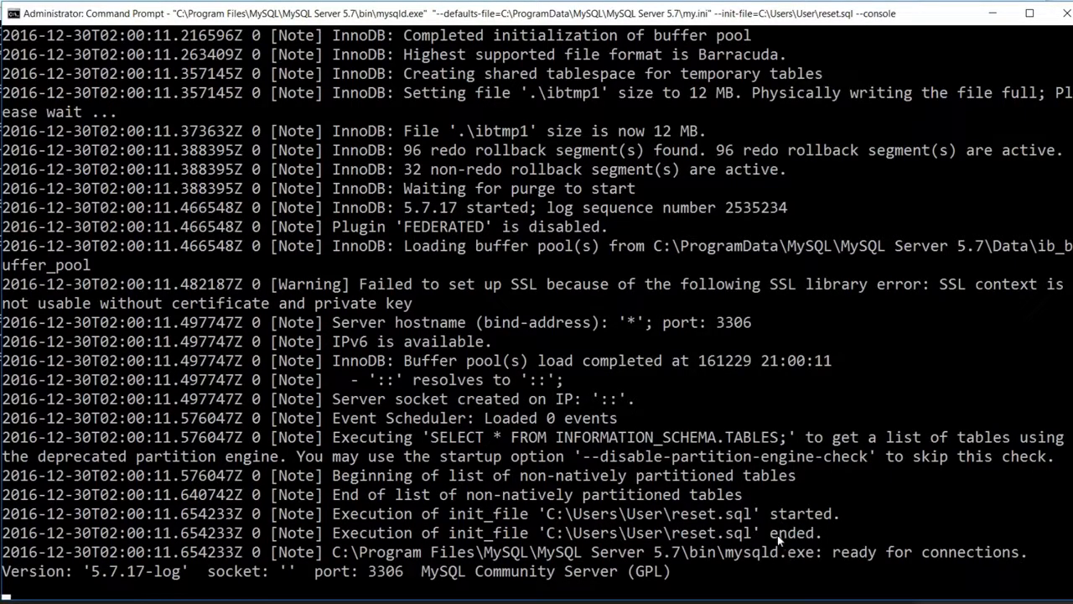
pyautogui.click(551, 417)
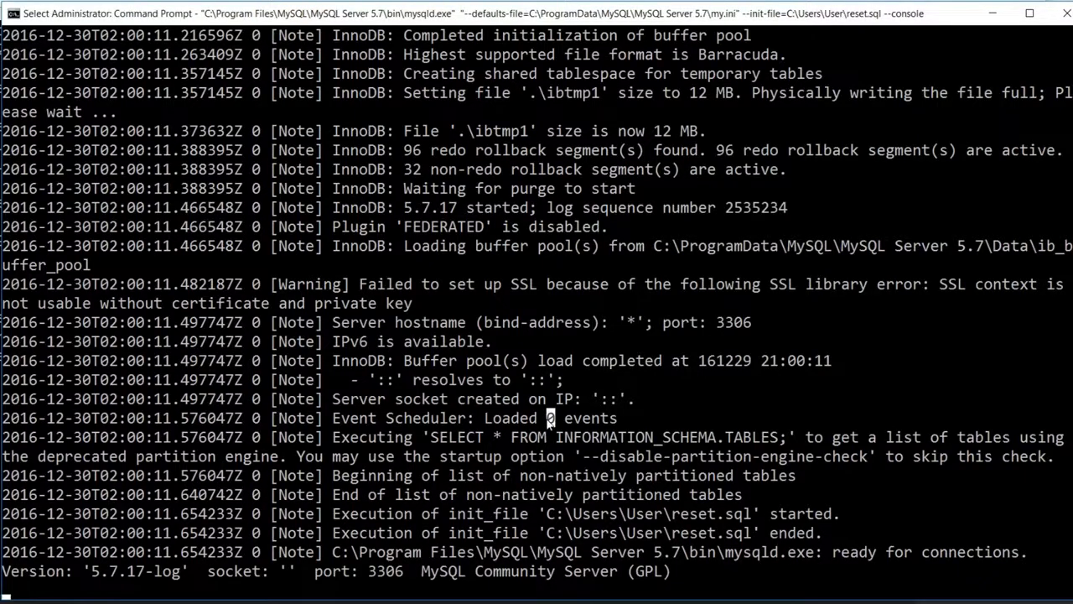
pyautogui.scroll(8, 549, 419)
pyautogui.scroll(-3, 546, 423)
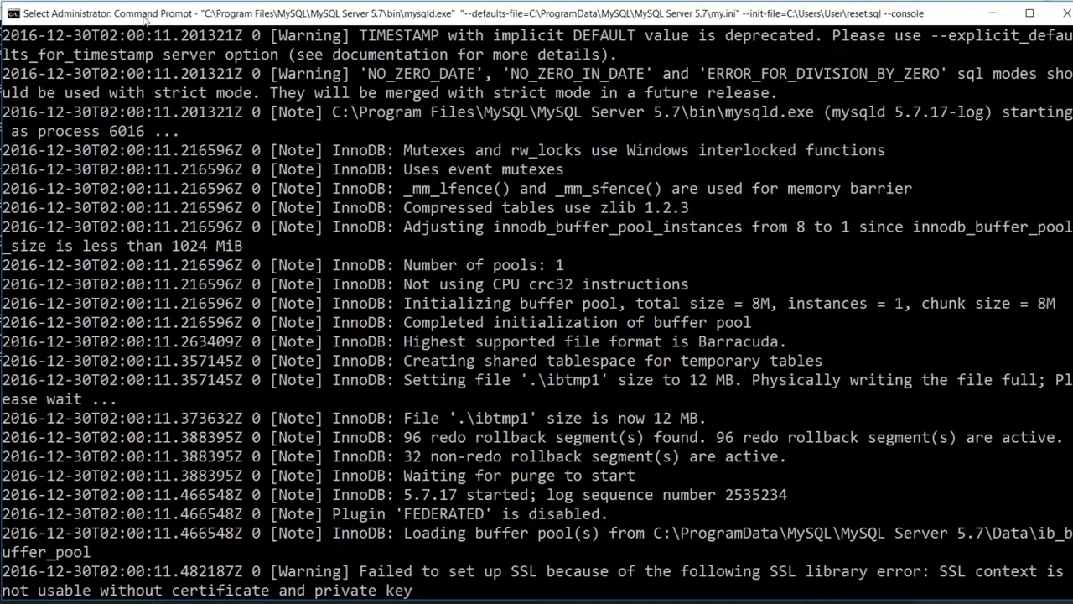
pyautogui.scroll(-7, 487, 347)
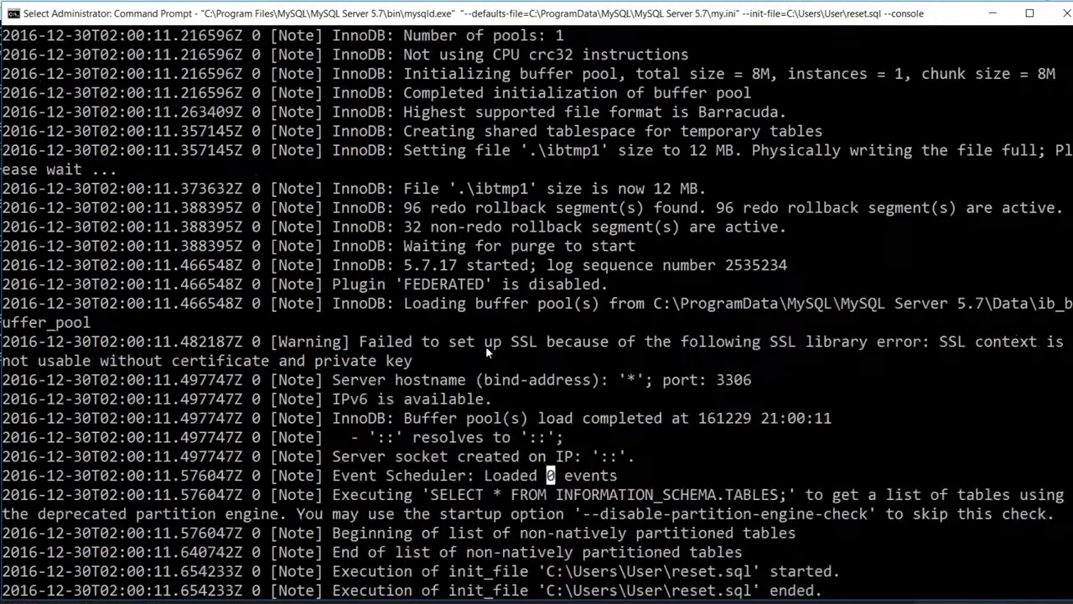
pyautogui.scroll(1, 486, 346)
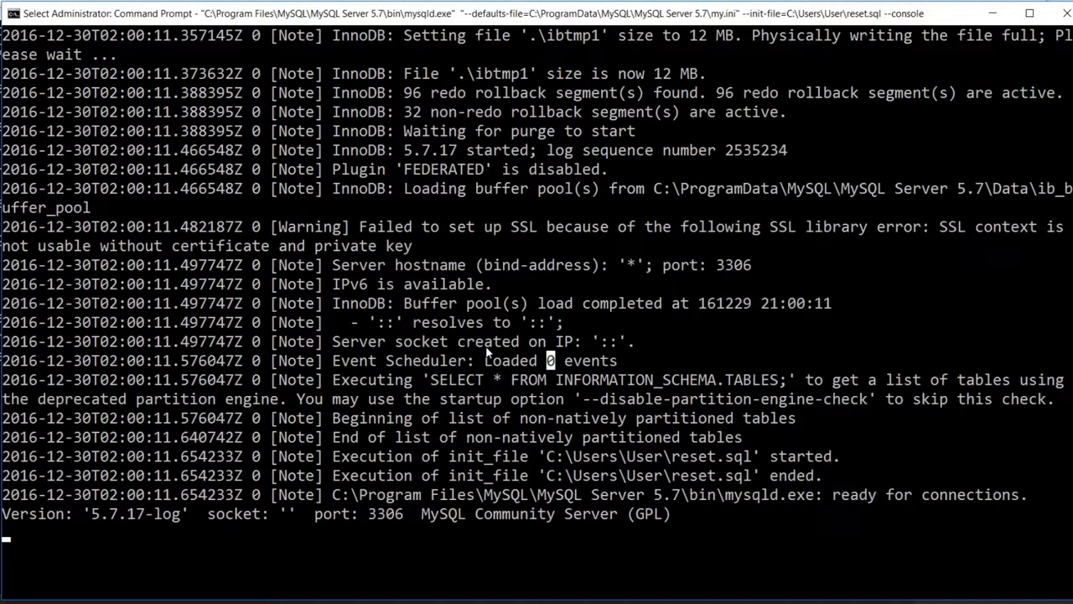
# Step: Stop the running mysqld server in the console with Ctrl+C
pyautogui.press('Escape')
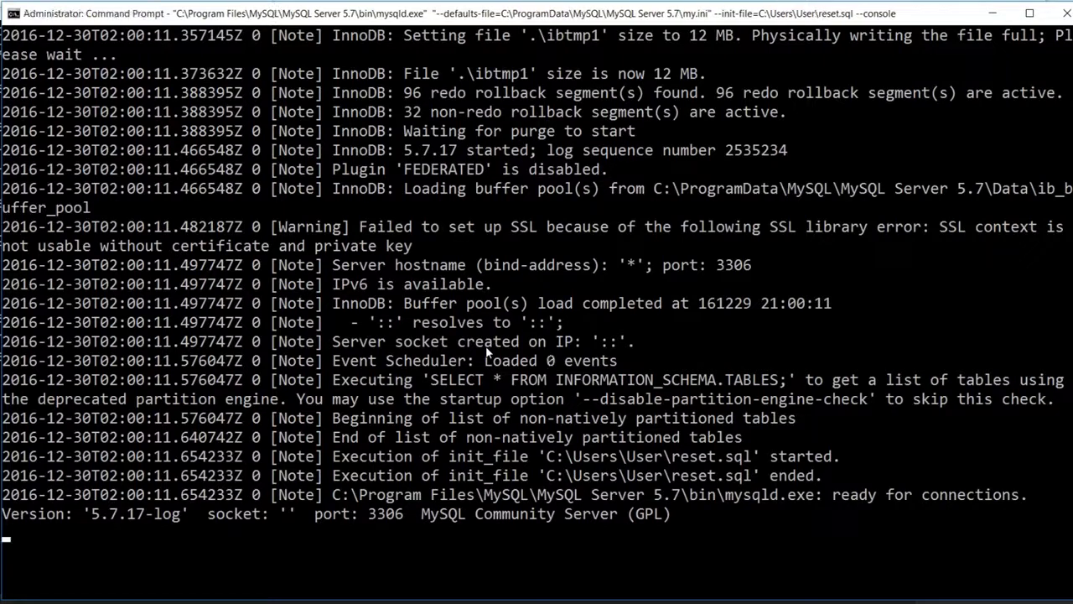
pyautogui.click(463, 151)
pyautogui.hotkey('ctrl', 'c')
pyautogui.hotkey('ctrl', 'c')
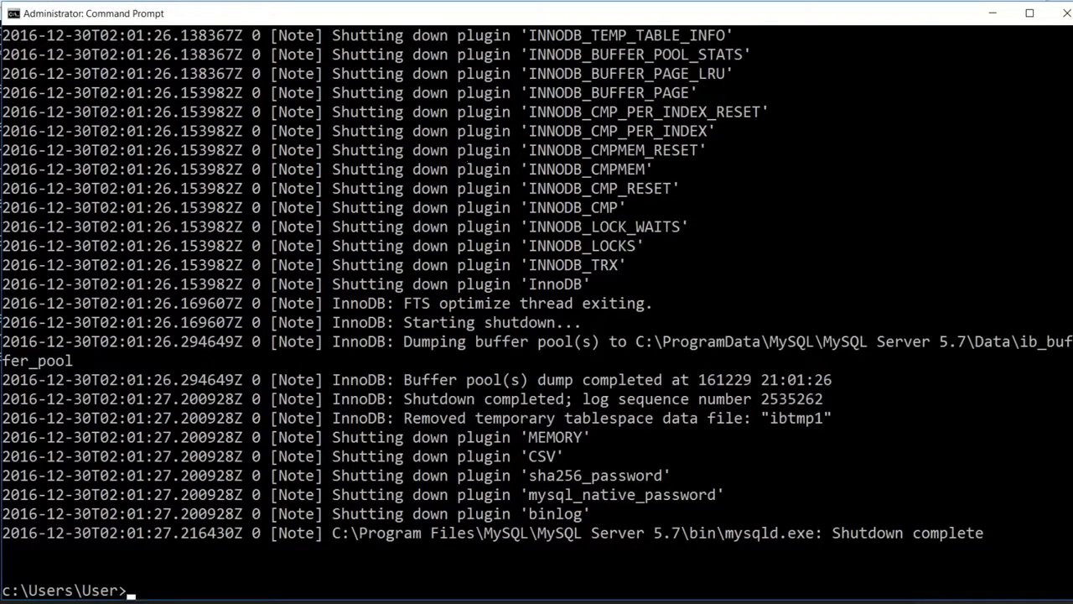
pyautogui.press('super+s')
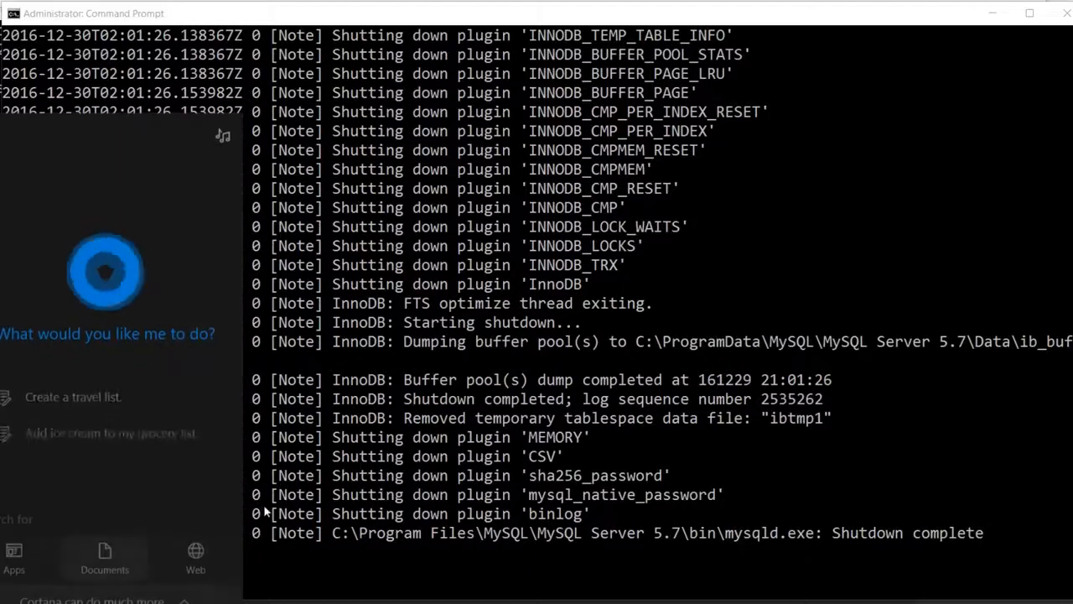
pyautogui.click(351, 475)
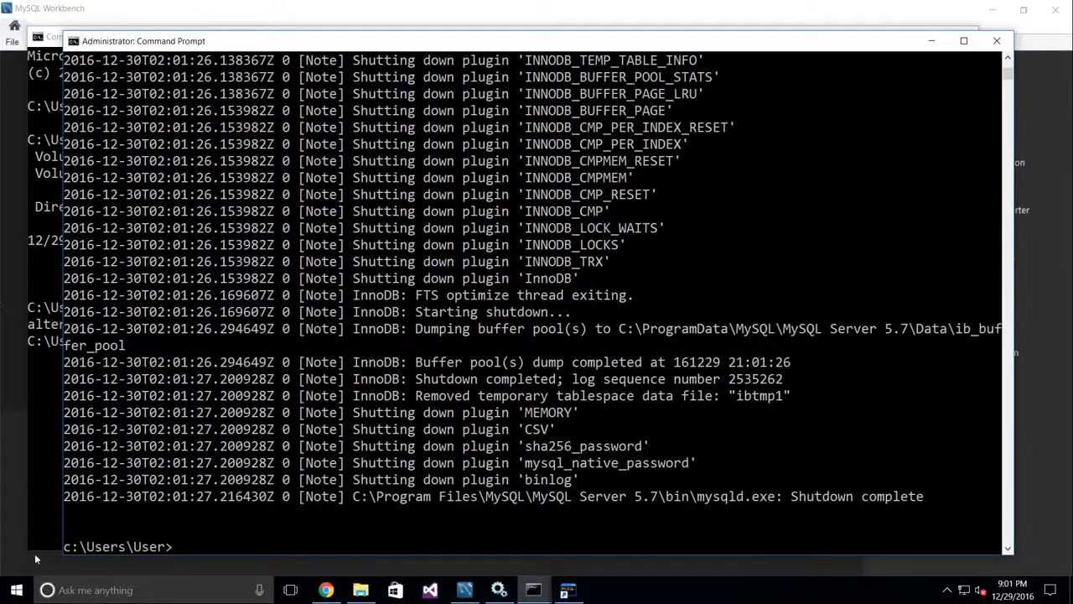
# Step: Open Task Manager via a 'task' search, inspect running processes, then return to Command Prompt
pyautogui.click(165, 594)
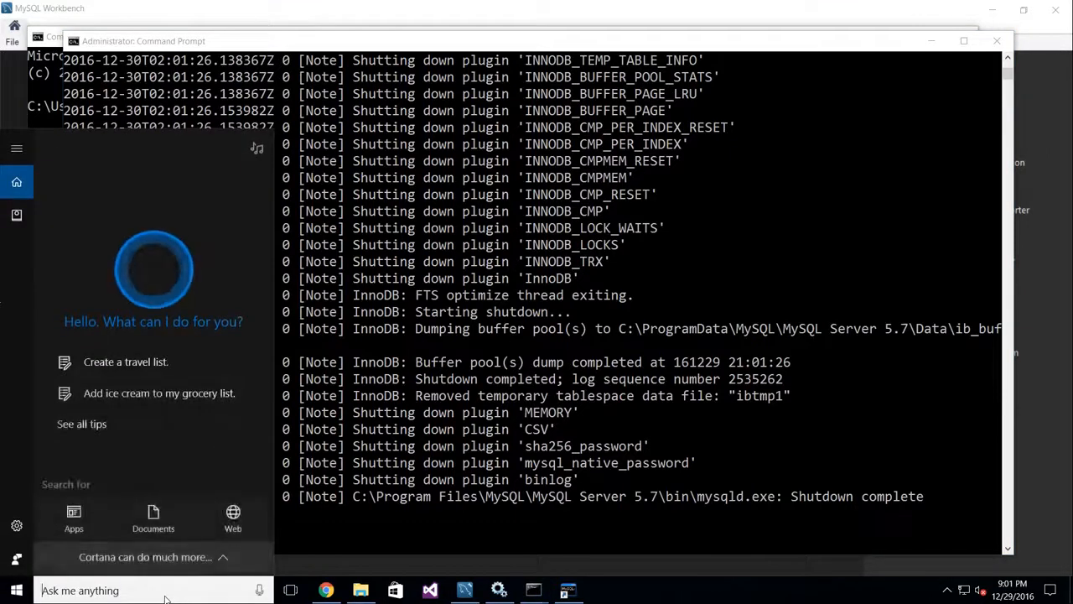
pyautogui.write('task')
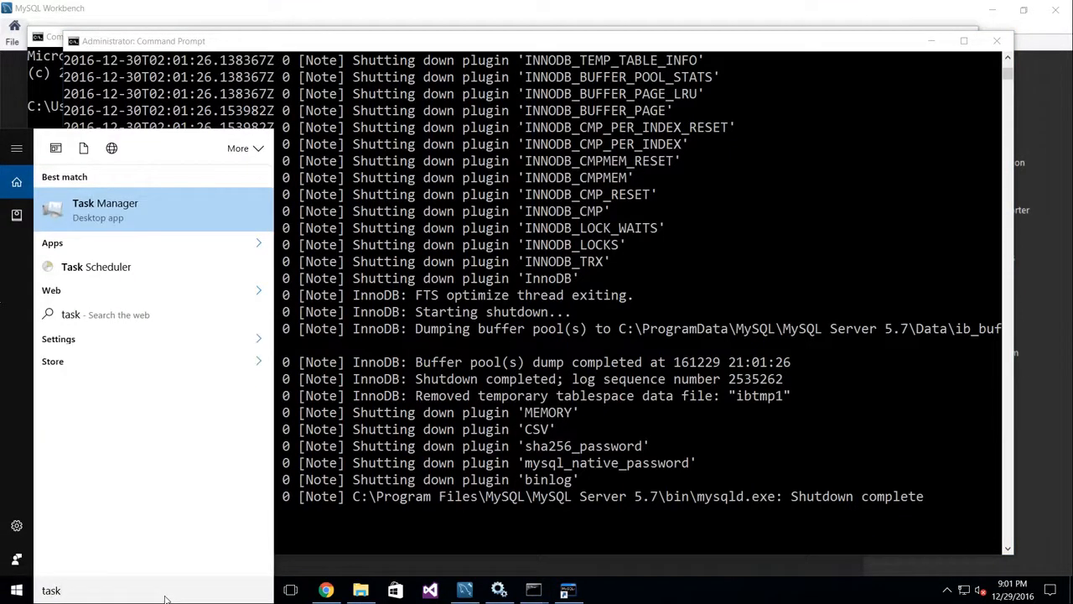
pyautogui.click(120, 210)
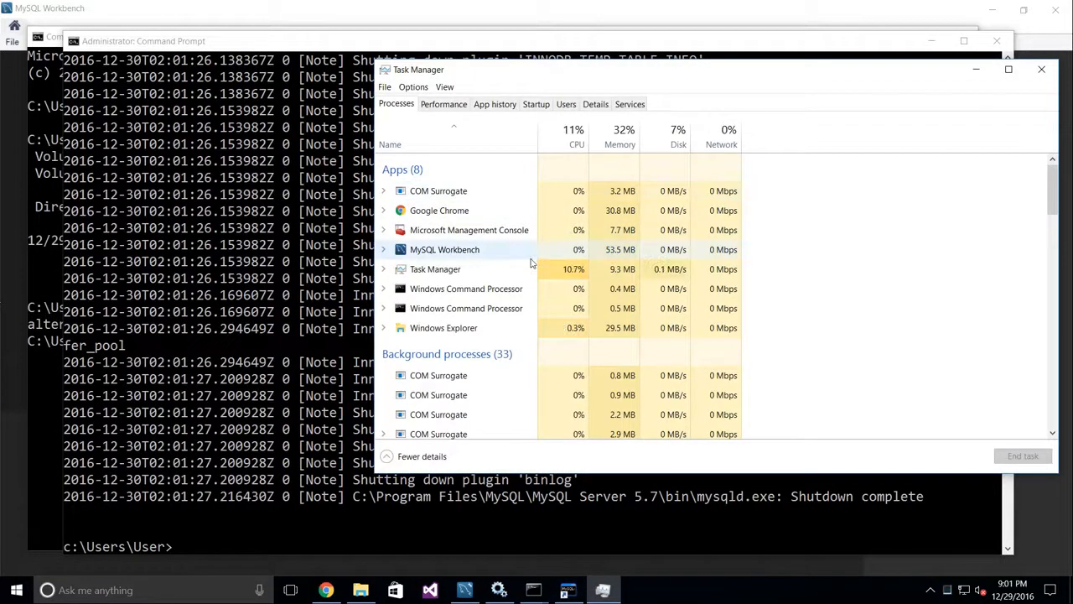
pyautogui.click(475, 393)
pyautogui.scroll(-1, 474, 390)
pyautogui.scroll(-3, 474, 391)
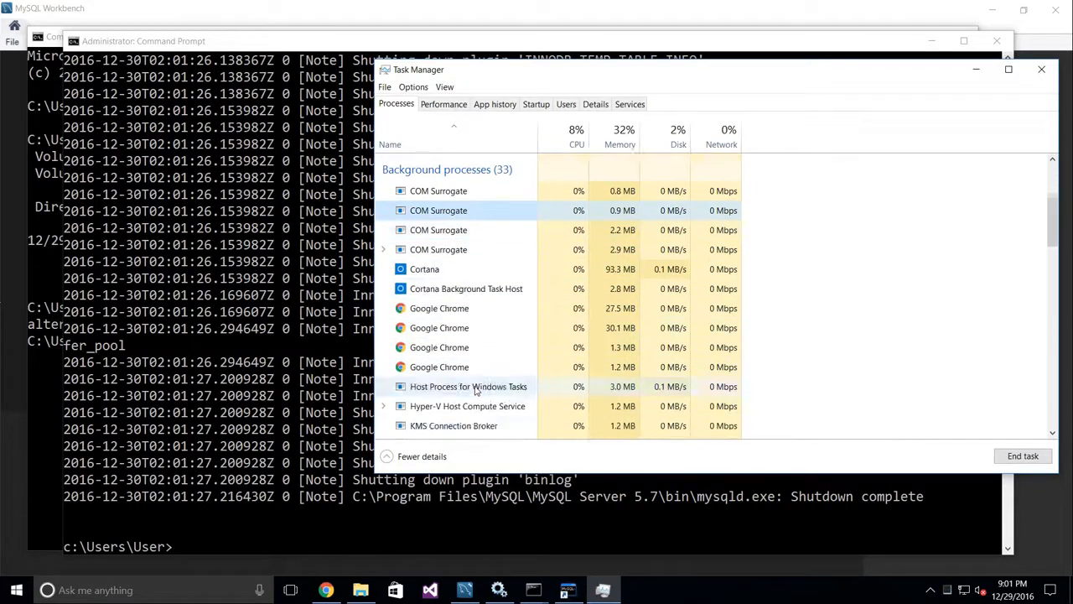
pyautogui.scroll(-1, 478, 390)
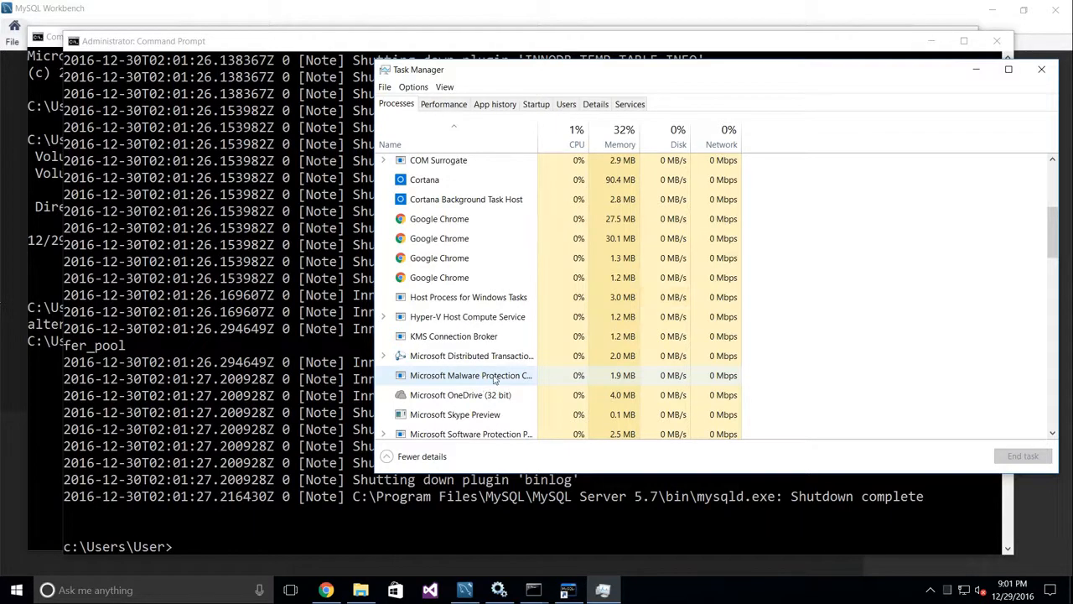
pyautogui.click(441, 282)
pyautogui.rightClick(455, 282)
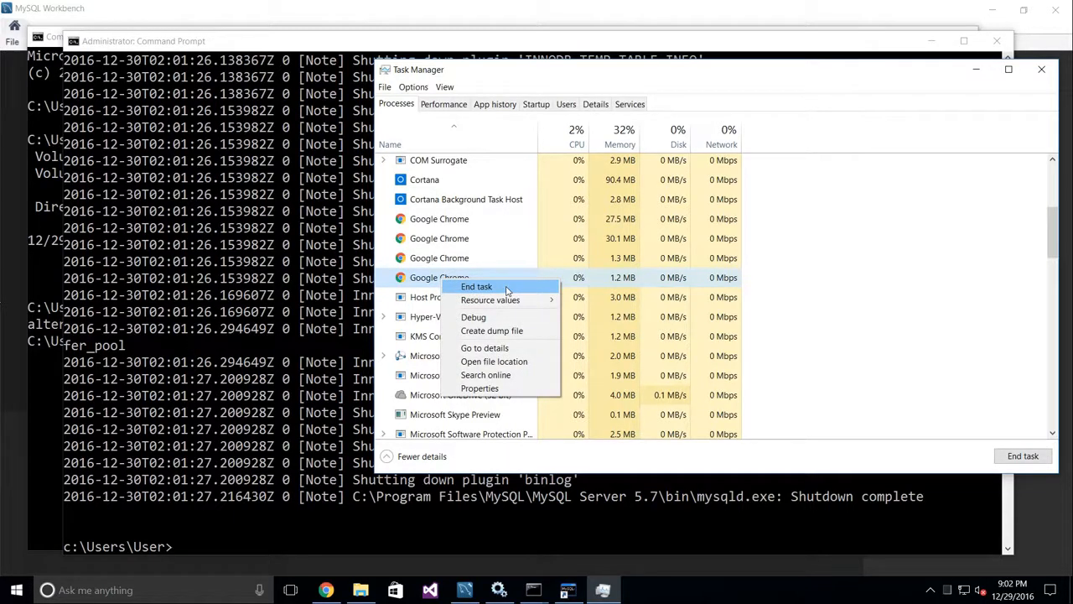
pyautogui.click(214, 298)
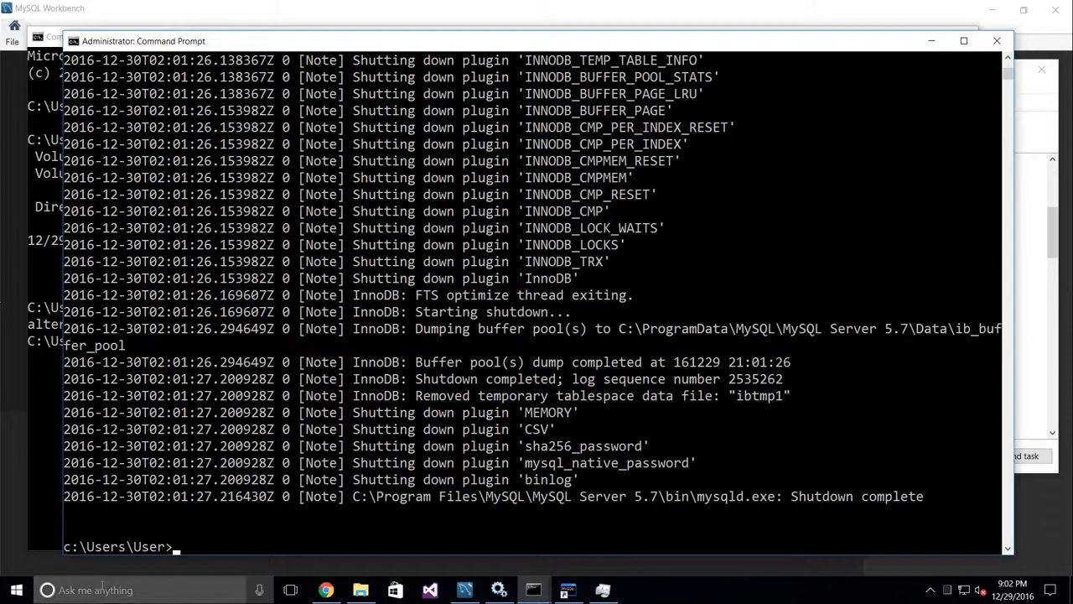
# Step: Search for 'services' and launch the Services app
pyautogui.click(102, 585)
pyautogui.write('servic')
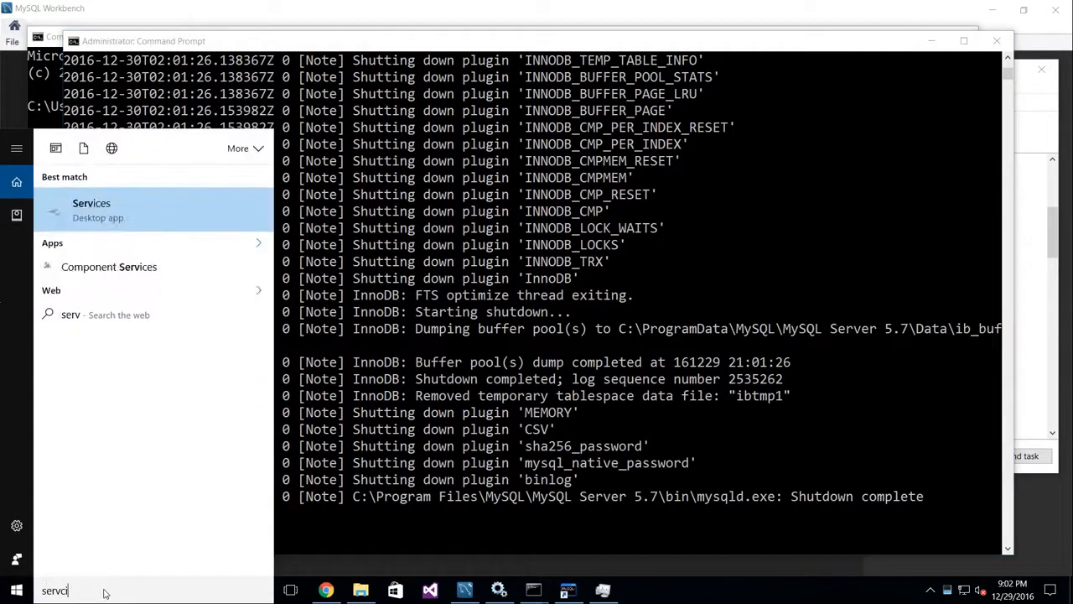
pyautogui.write('es')
pyautogui.press('BackSpace')
pyautogui.press('BackSpace')
pyautogui.press('BackSpace')
pyautogui.press('BackSpace')
pyautogui.write('ices')
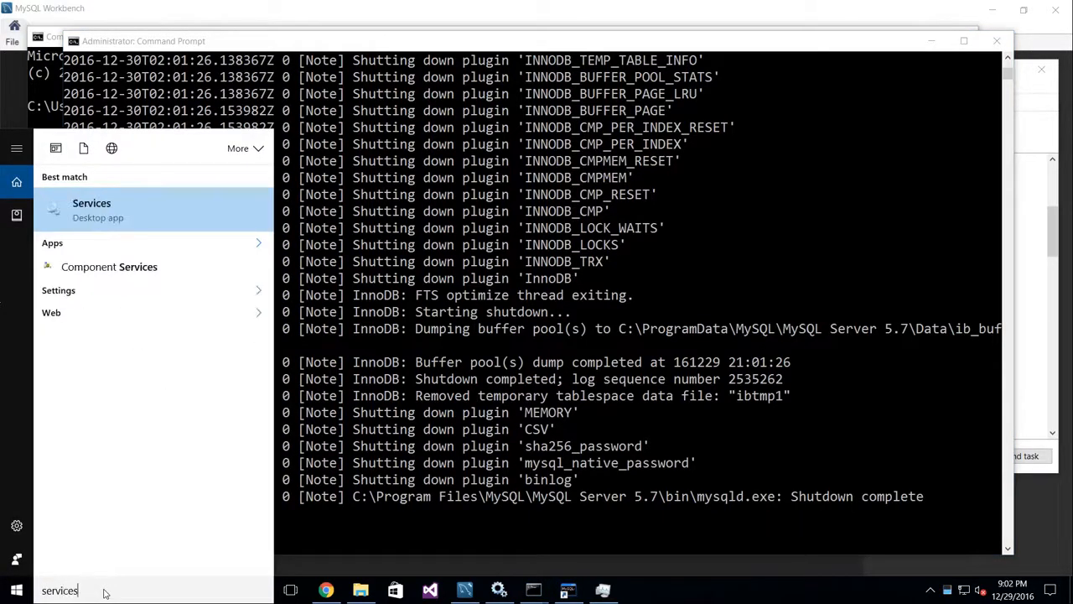
pyautogui.click(98, 215)
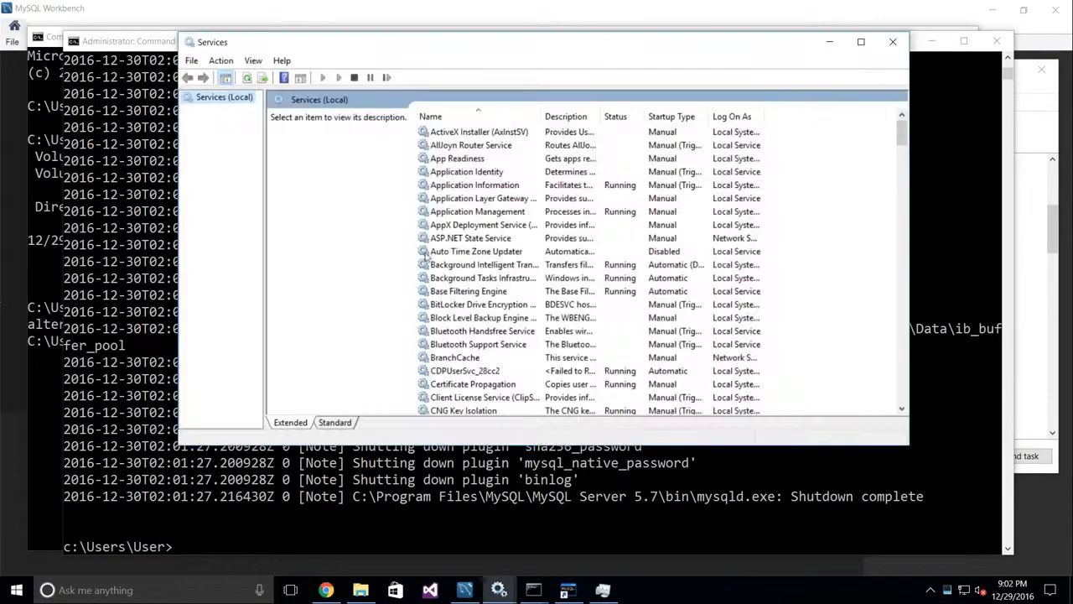
# Step: Start the MySQL57 service, then close Services and the administrator Command Prompt
pyautogui.click(476, 306)
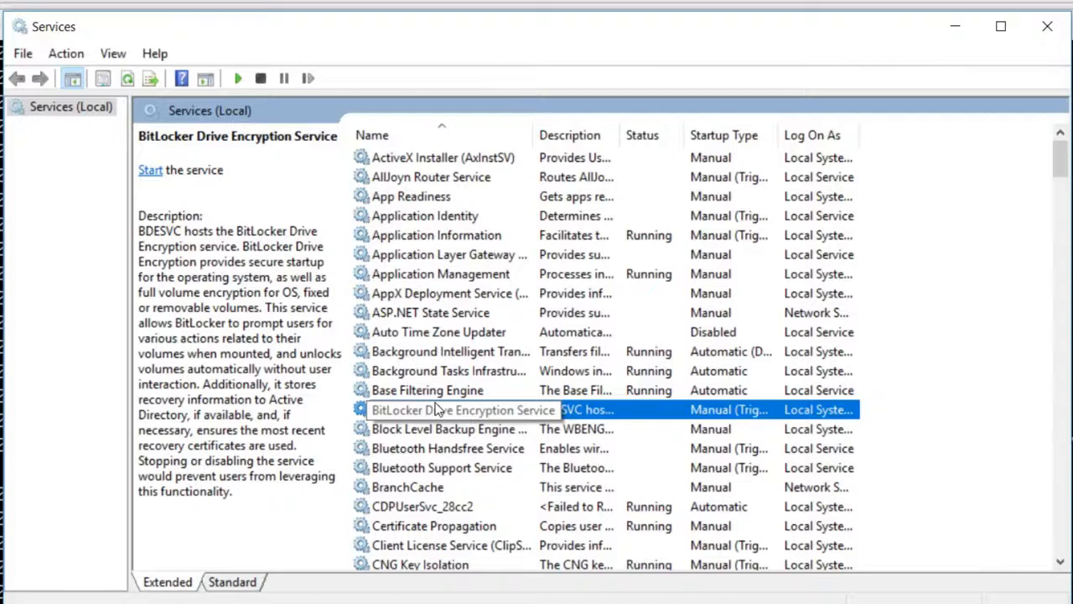
pyautogui.press('m')
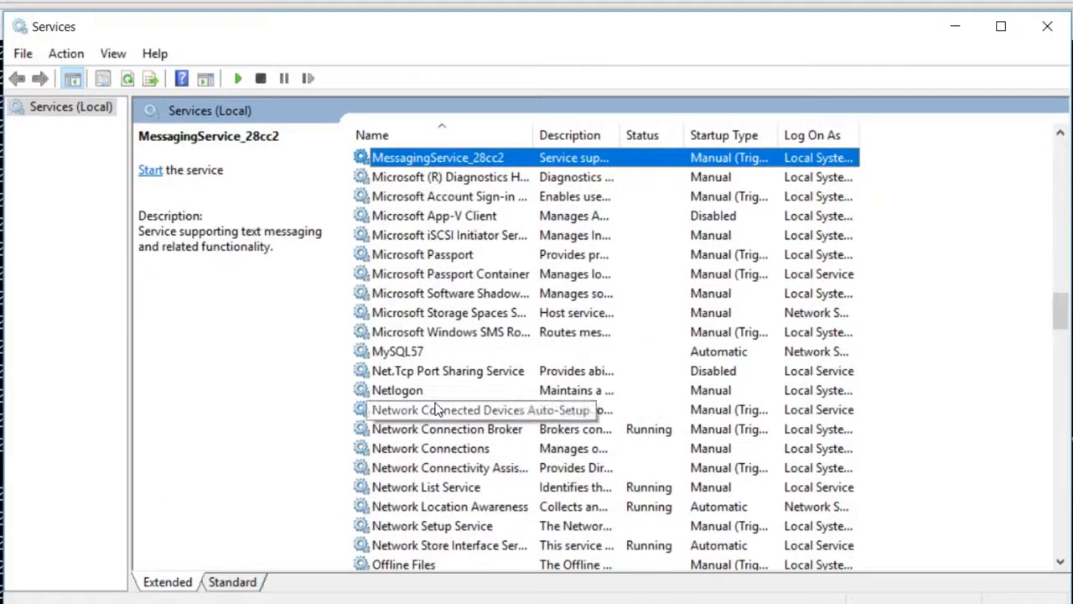
pyautogui.click(423, 351)
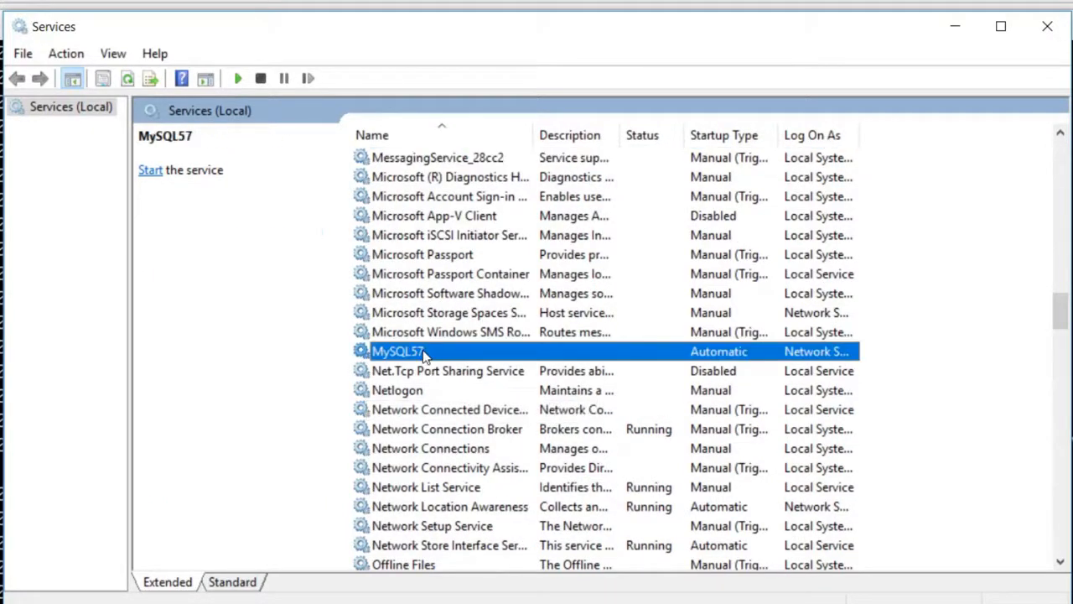
pyautogui.rightClick(424, 353)
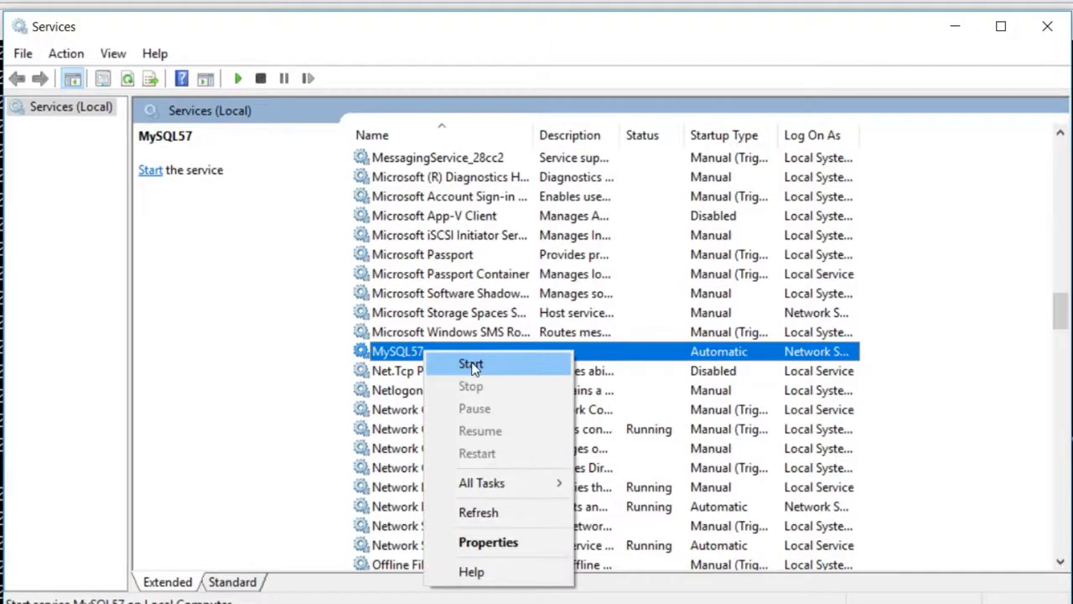
pyautogui.click(471, 365)
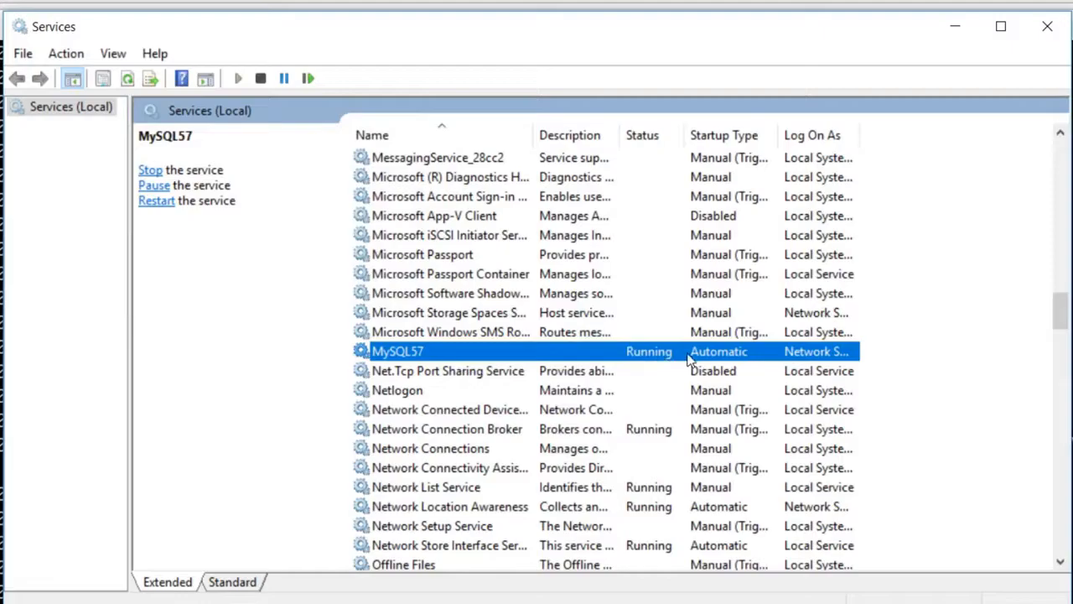
pyautogui.click(1048, 26)
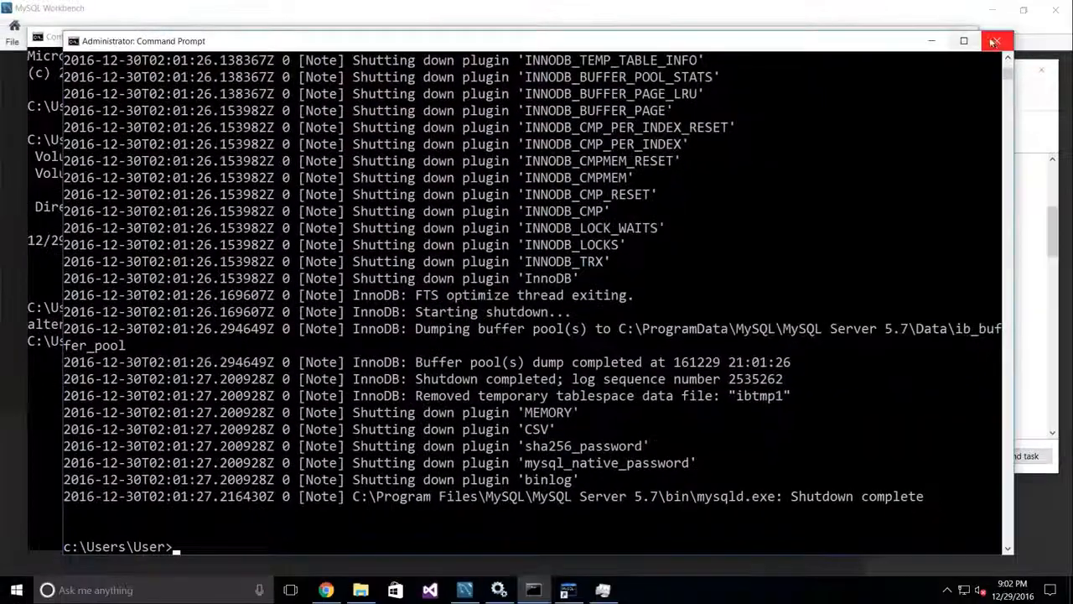
pyautogui.click(993, 41)
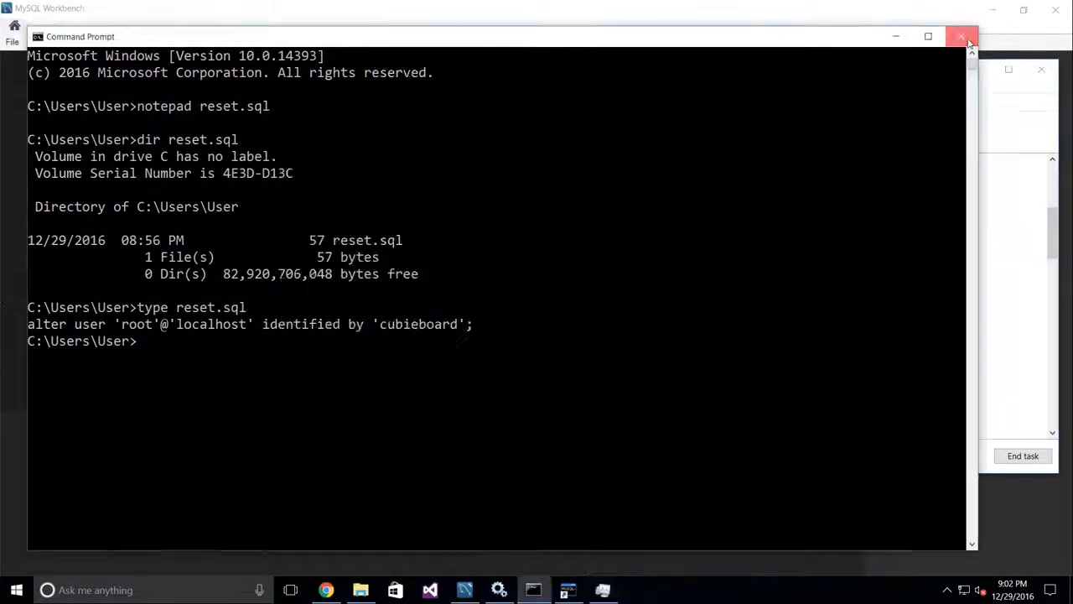
# Step: Close the leftover Command Prompt, Task Manager, File Explorer and shortcut Properties windows
pyautogui.click(962, 37)
pyautogui.click(1042, 69)
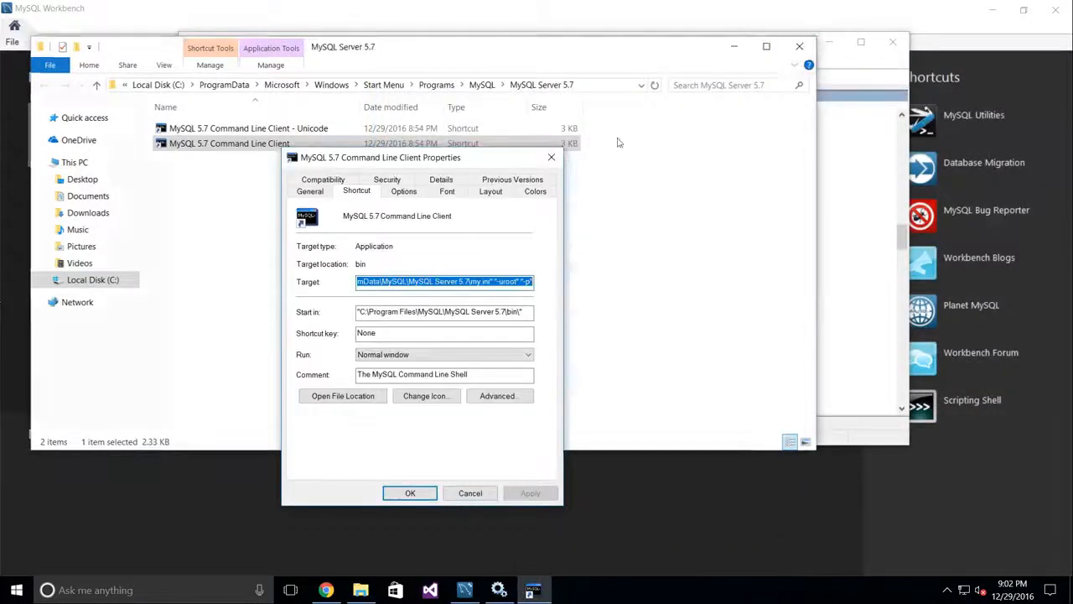
pyautogui.click(551, 157)
pyautogui.click(894, 41)
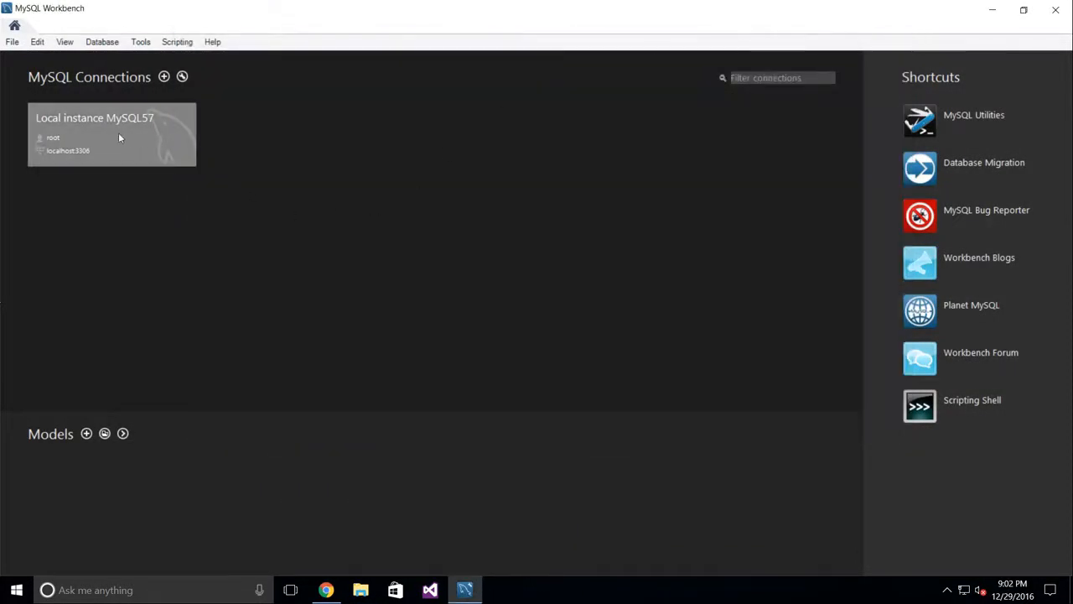
# Step: Connect to Local instance MySQL57 with the root password
pyautogui.click(76, 136)
pyautogui.write('*********')
pyautogui.press('Return')
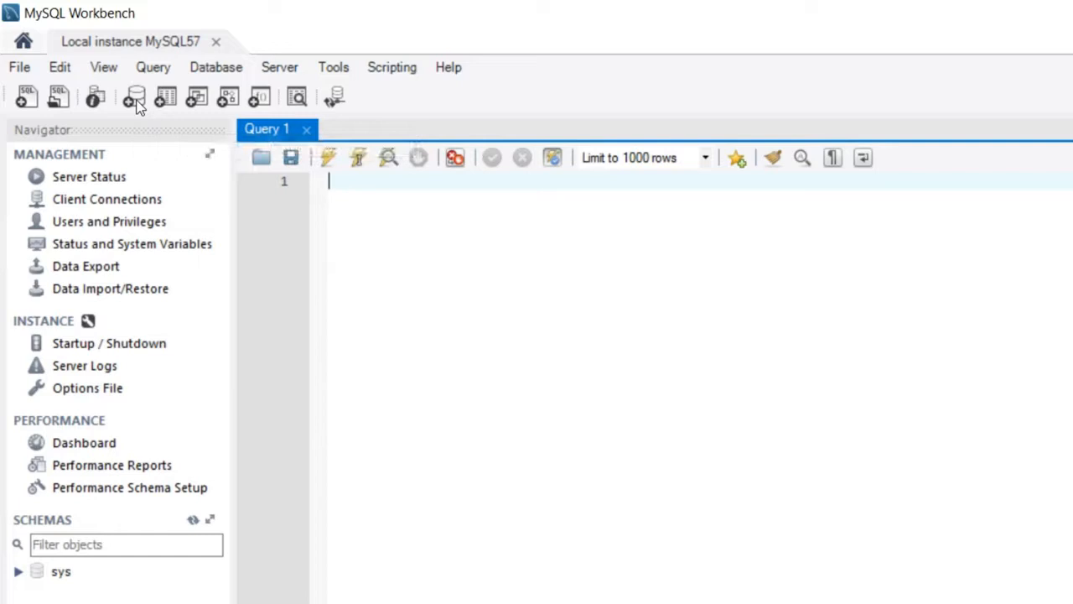
# Step: Create a schema named work with utf8 - utf8_general_ci collation and apply it
pyautogui.click(134, 99)
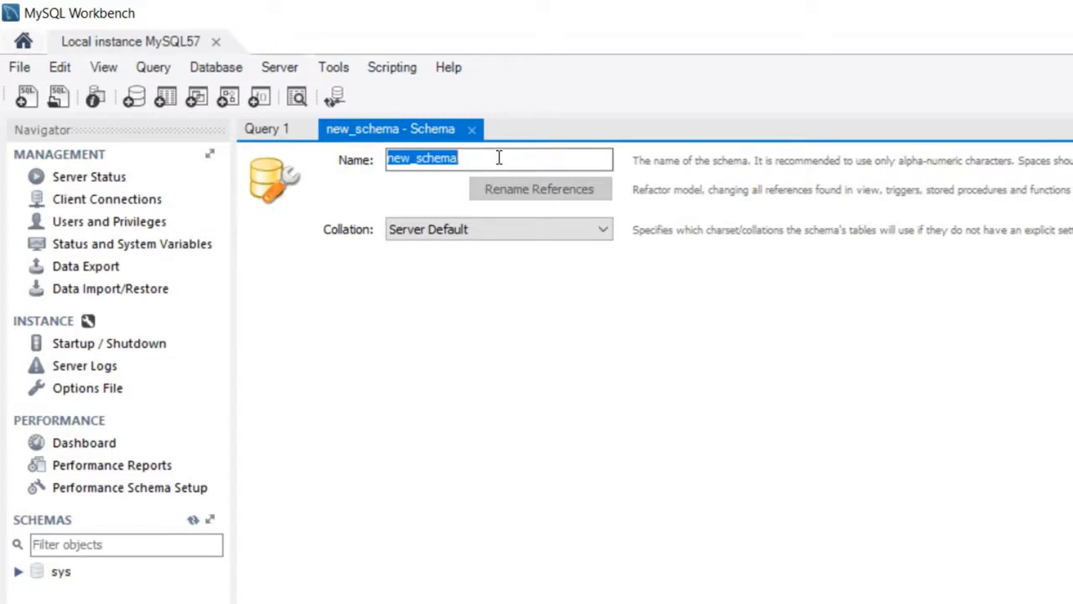
pyautogui.write('work')
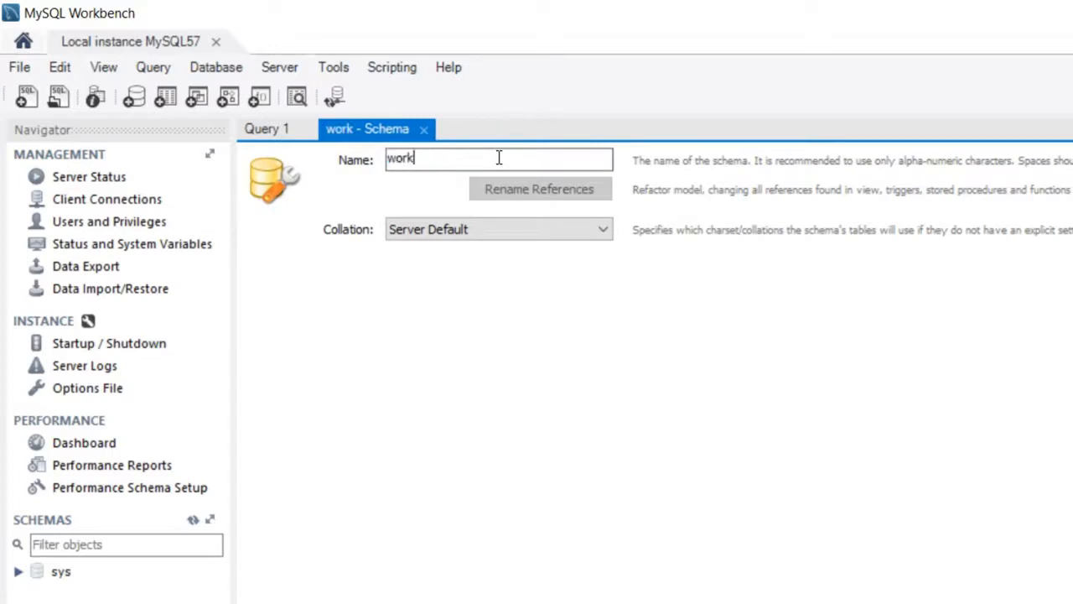
pyautogui.click(613, 232)
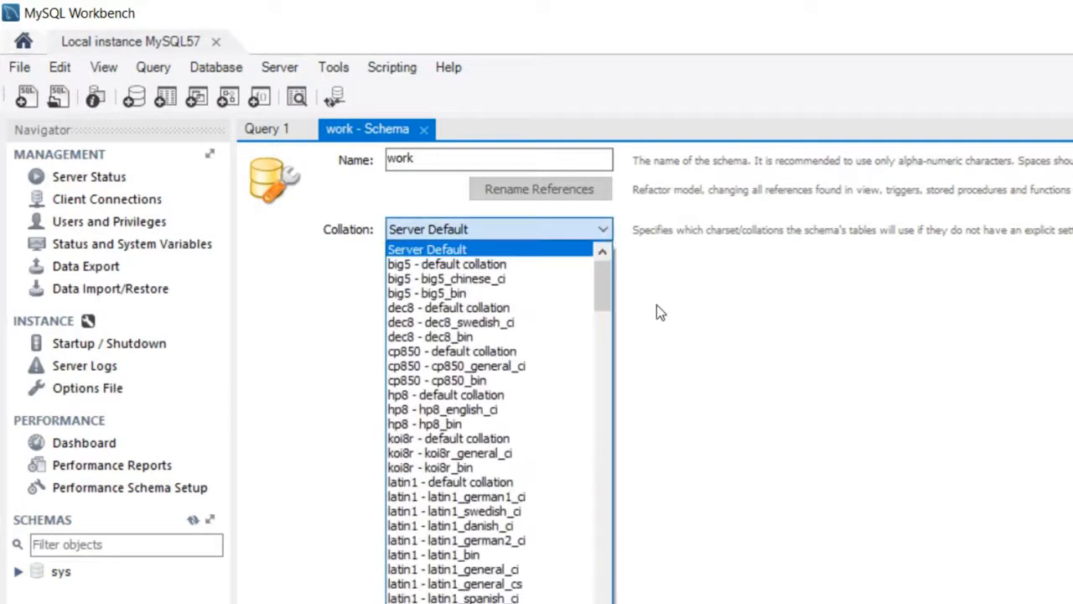
pyautogui.moveTo(608, 292); pyautogui.dragTo(607, 405)
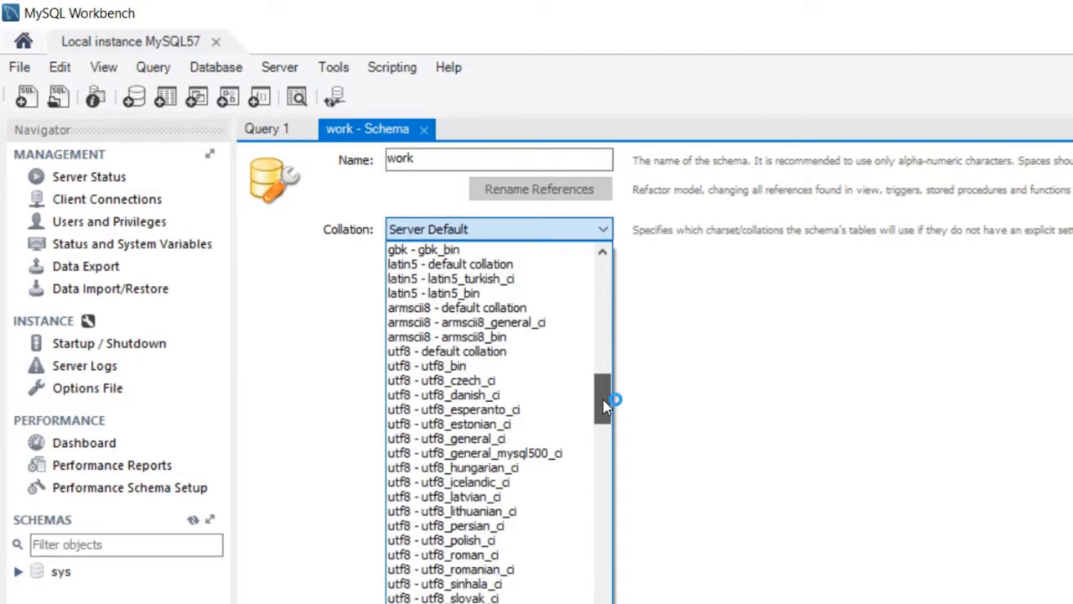
pyautogui.click(536, 439)
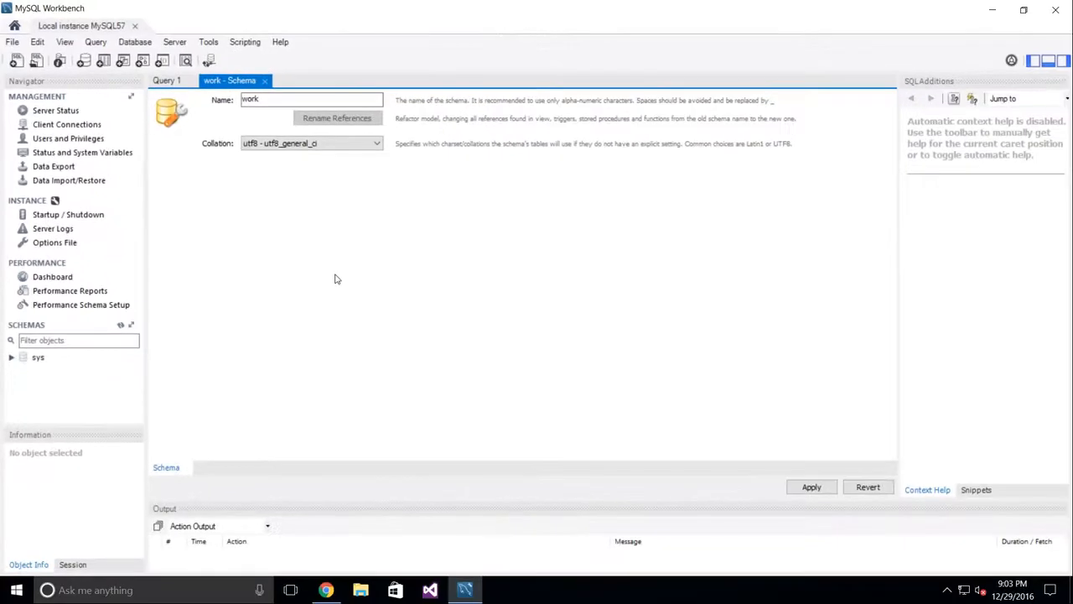
pyautogui.click(812, 489)
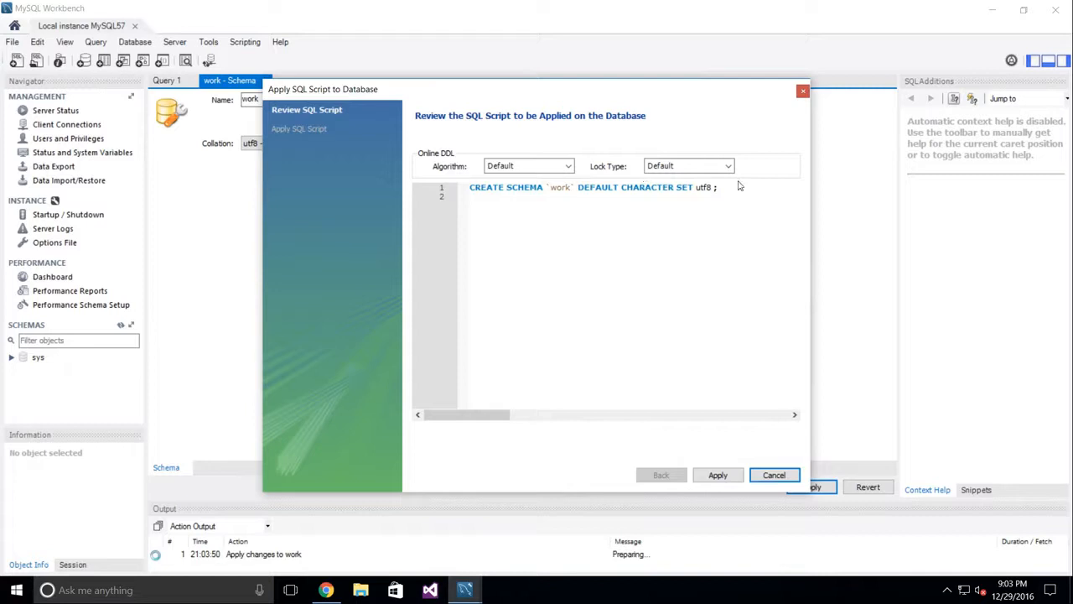
# Step: Run the CREATE SCHEMA script for work, select work, and open Users and Privileges
pyautogui.click(721, 476)
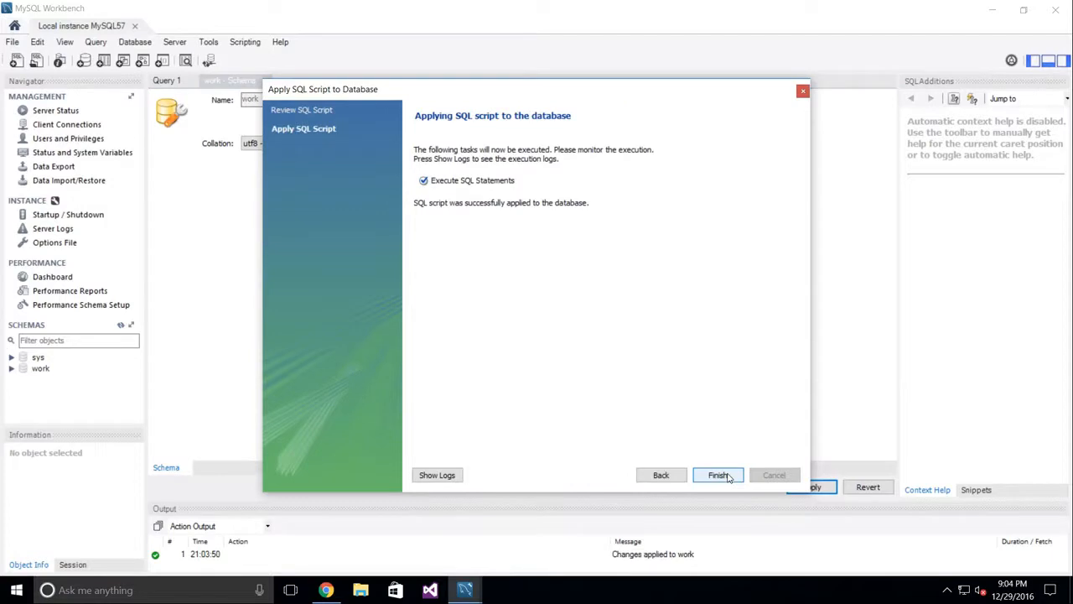
pyautogui.click(719, 476)
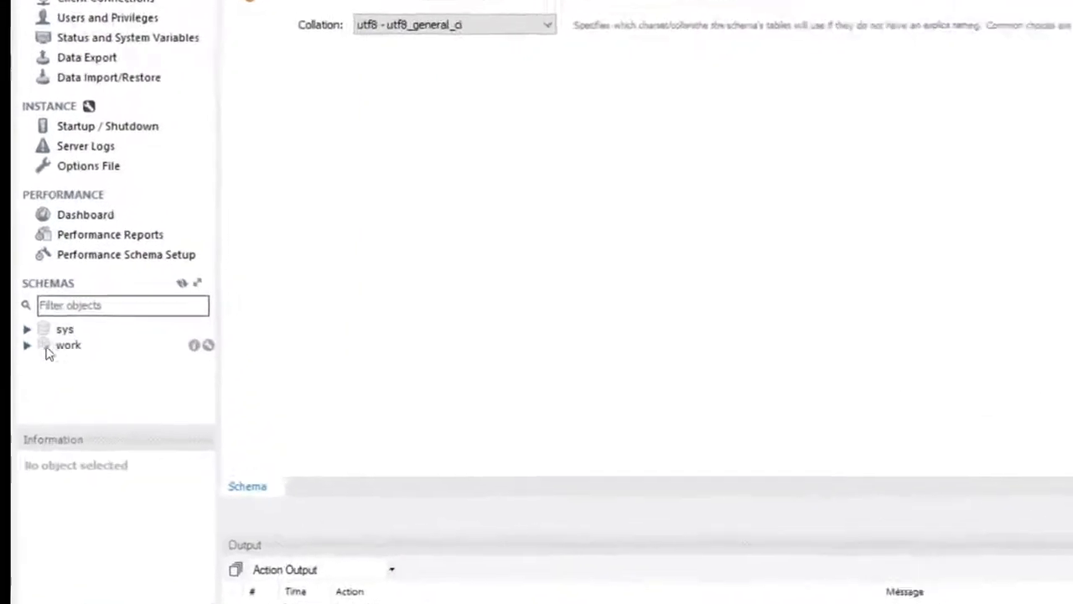
pyautogui.click(90, 332)
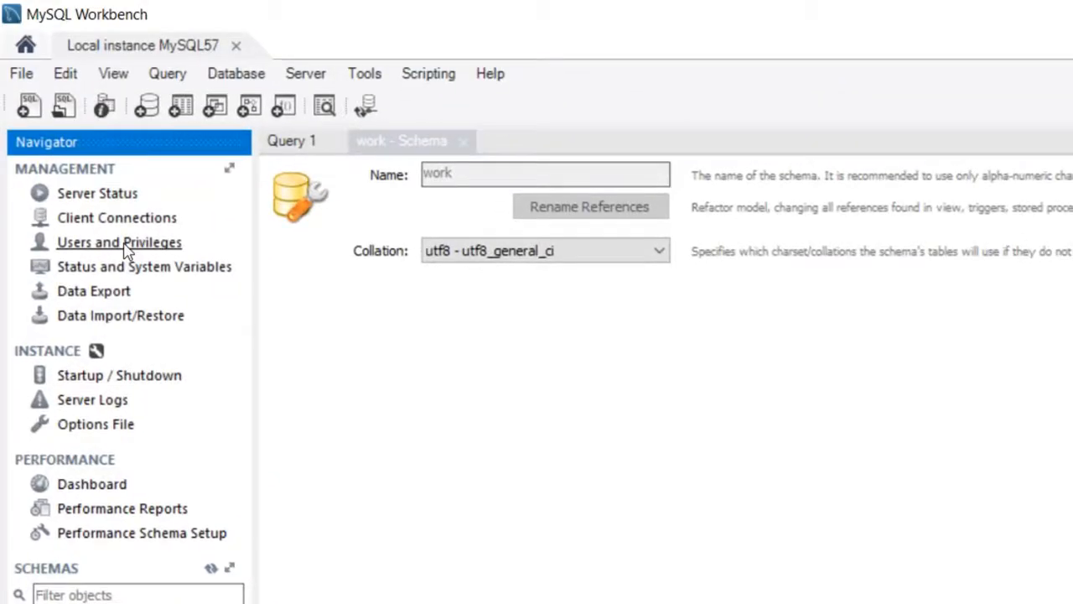
pyautogui.click(124, 244)
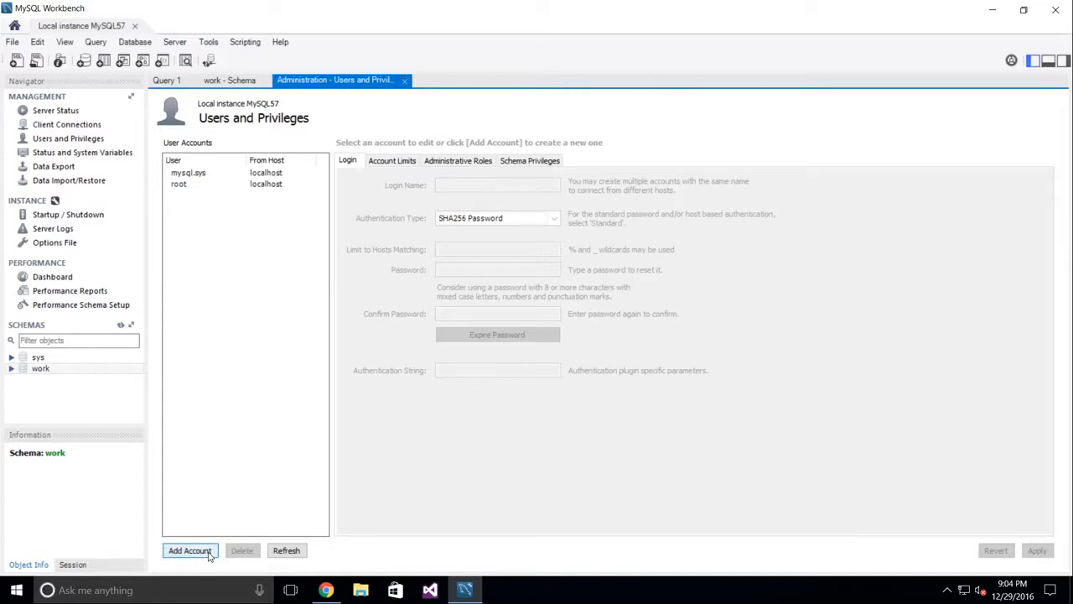
# Step: Add user joe limited to host localhost, set and confirm its password, and apply
pyautogui.click(190, 551)
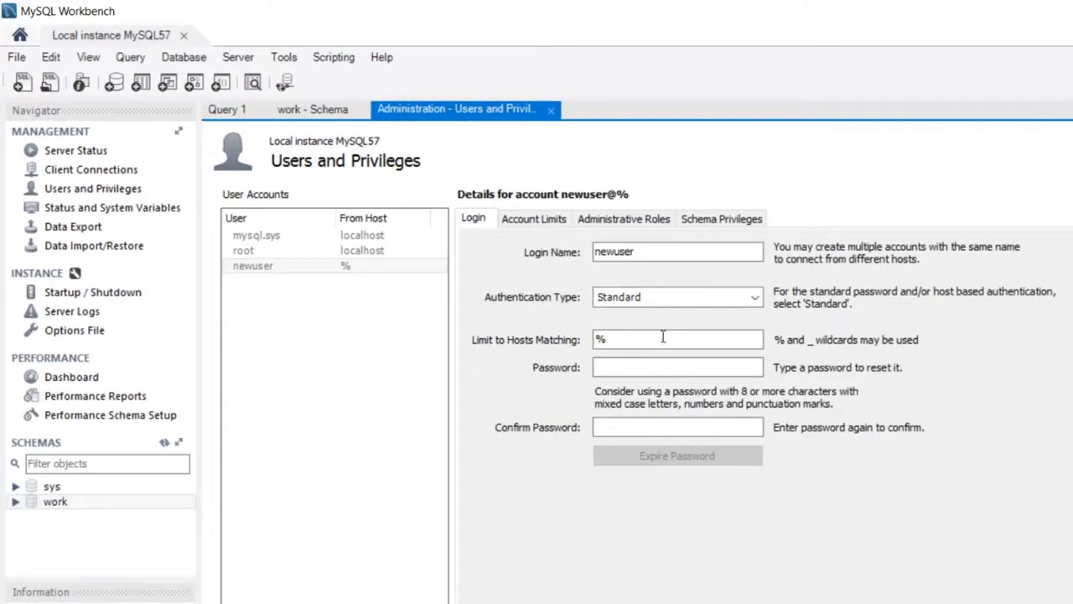
pyautogui.doubleClick(662, 250)
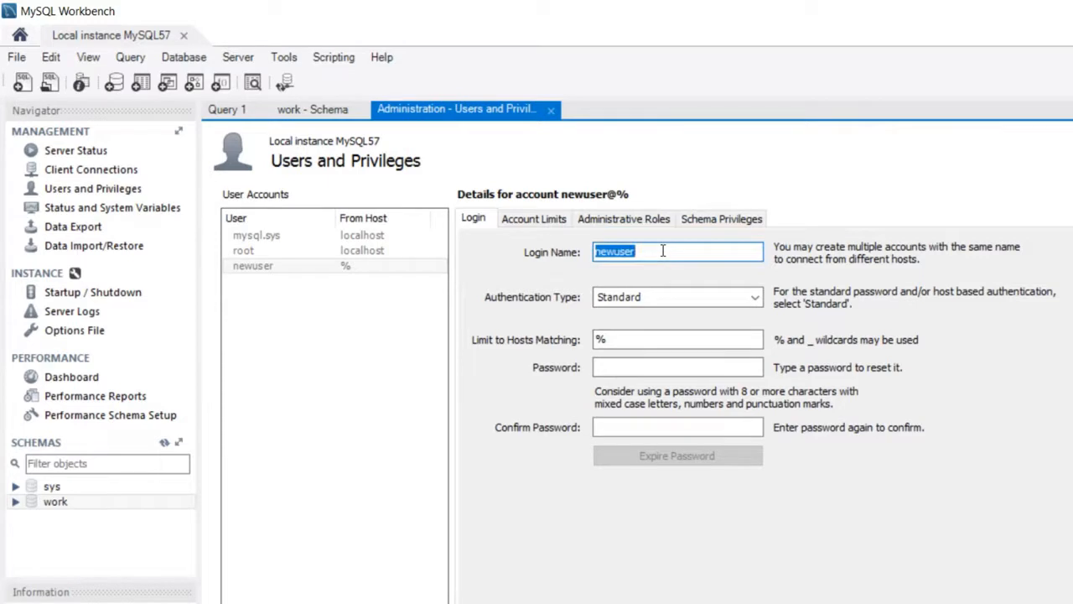
pyautogui.write('joe')
pyautogui.click(654, 333)
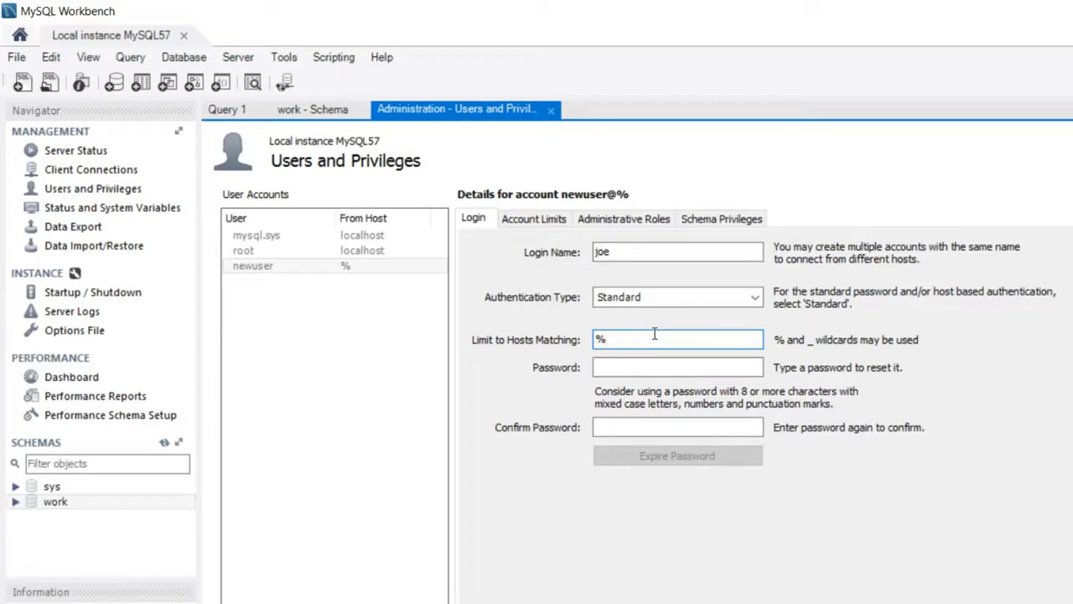
pyautogui.press('BackSpace')
pyautogui.write('localhost')
pyautogui.press('Tab')
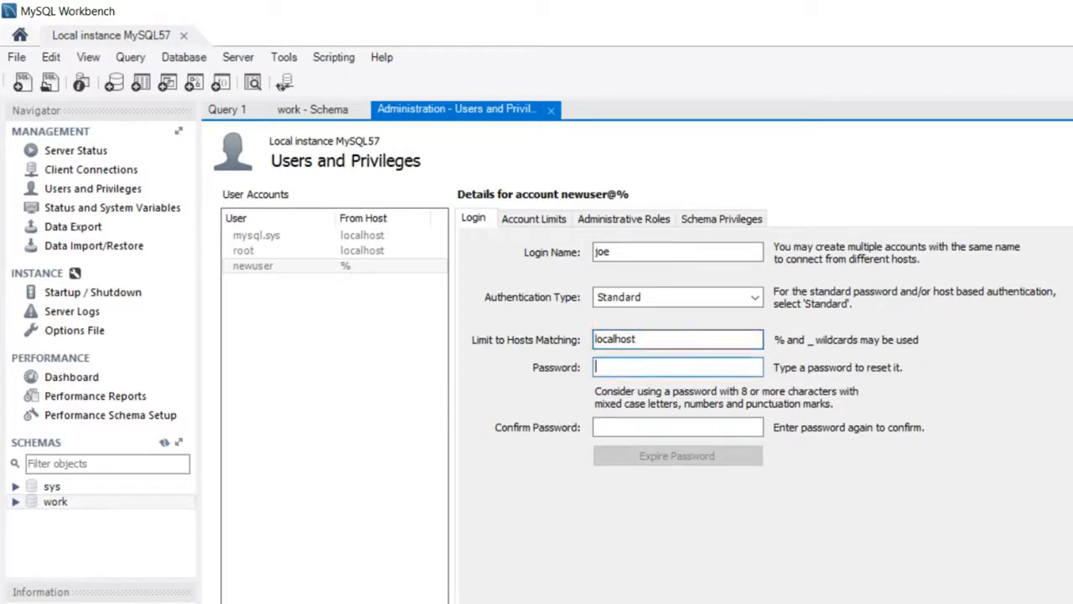
pyautogui.write('*********')
pyautogui.press('Tab')
pyautogui.write('******')
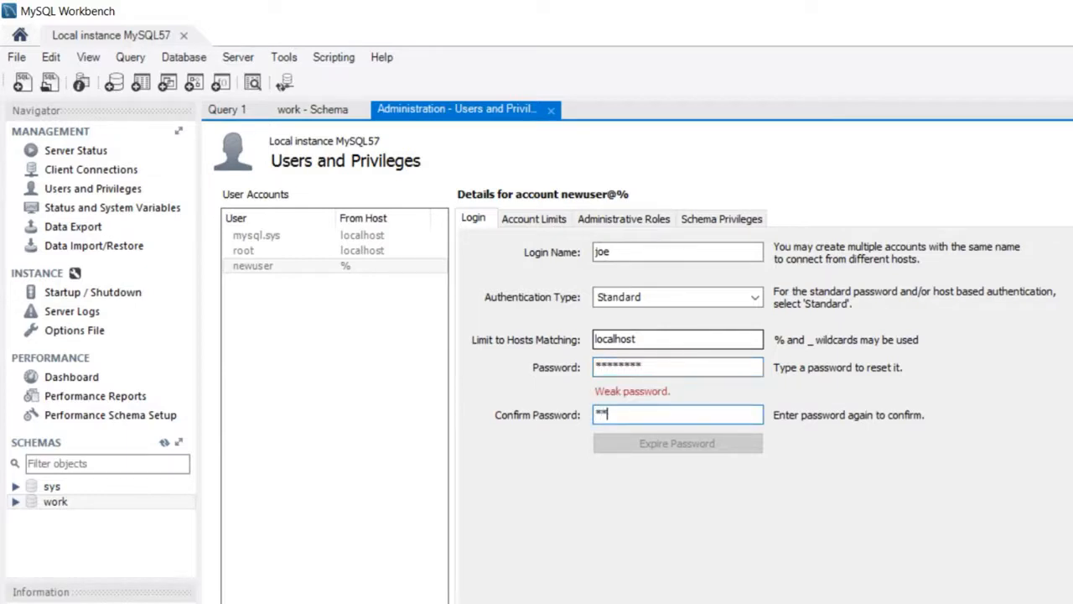
pyautogui.write('***')
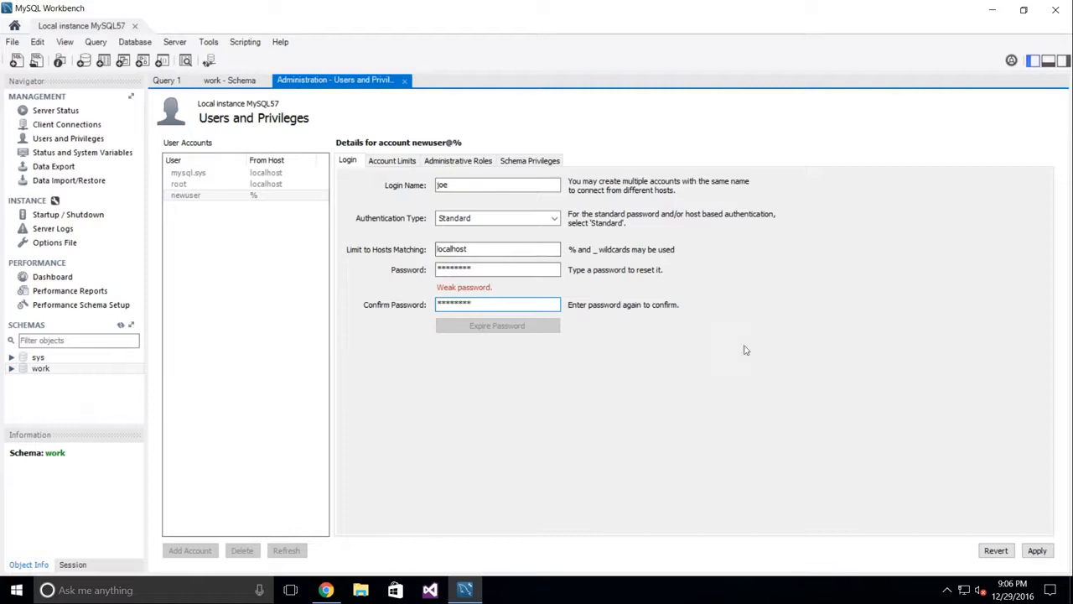
pyautogui.click(1038, 551)
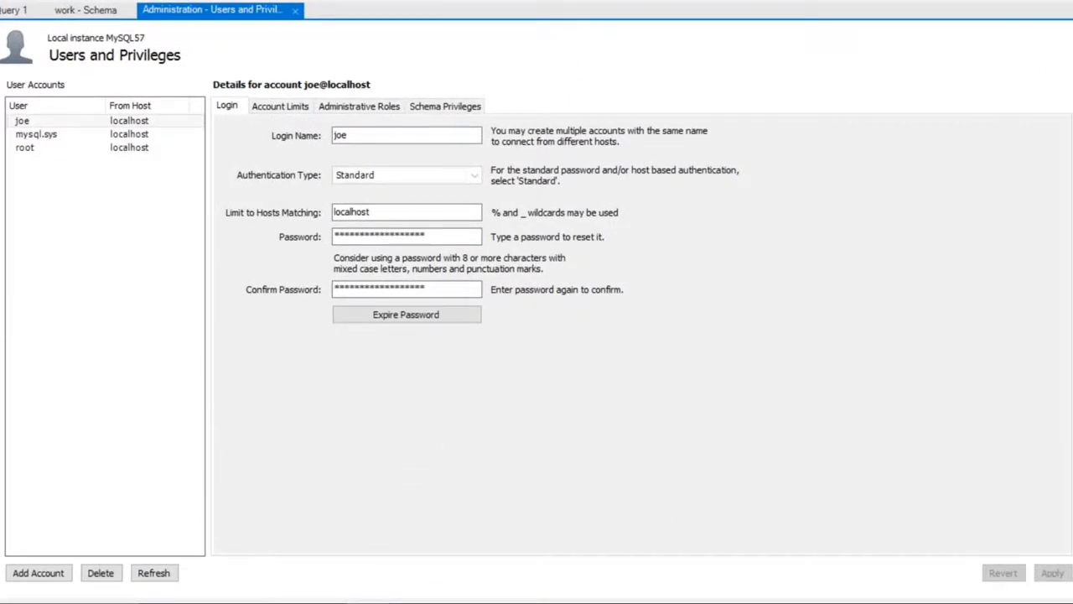
# Step: Add a schema privilege entry for the selected schema work
pyautogui.click(467, 109)
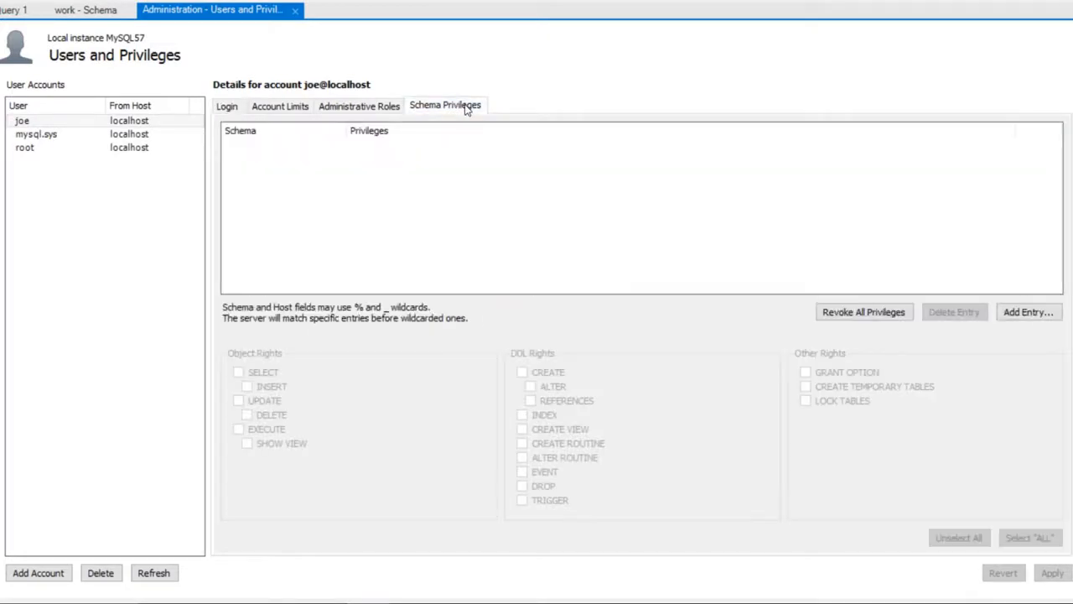
pyautogui.click(1048, 318)
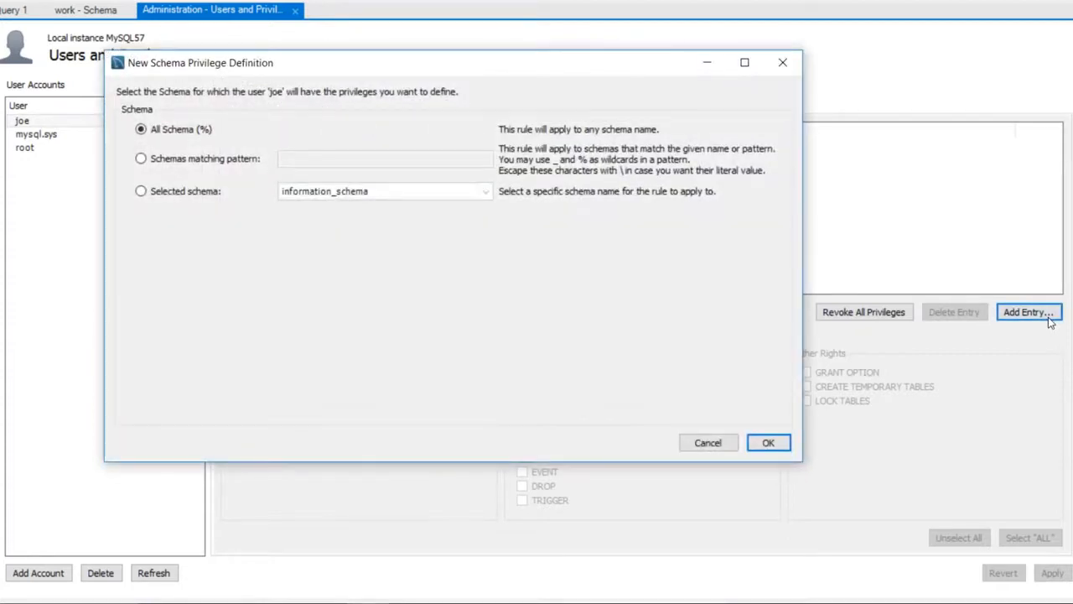
pyautogui.click(141, 193)
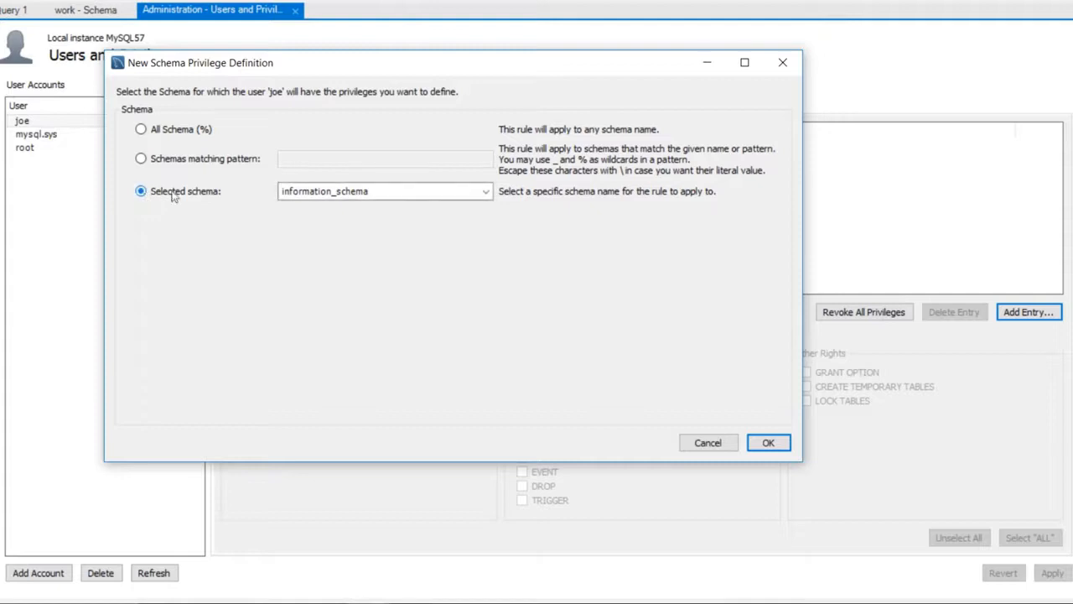
pyautogui.click(487, 193)
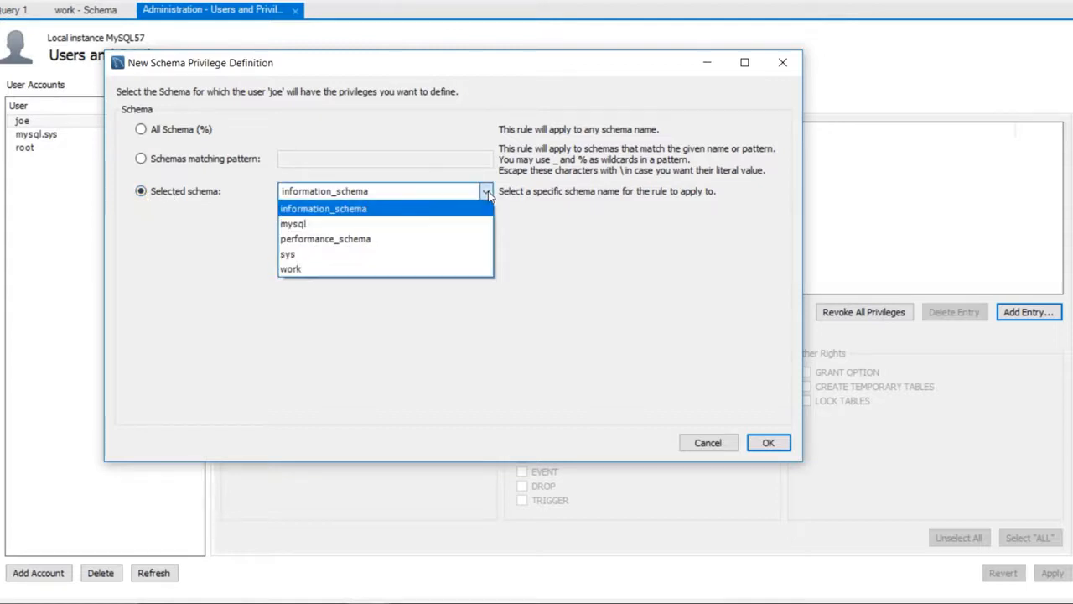
pyautogui.click(401, 273)
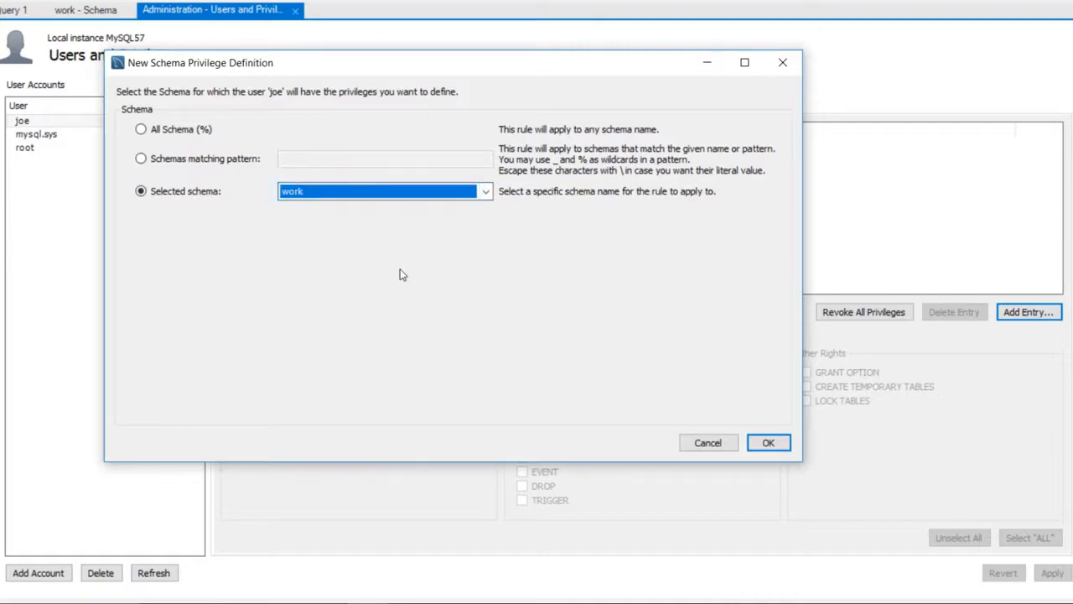
pyautogui.click(769, 443)
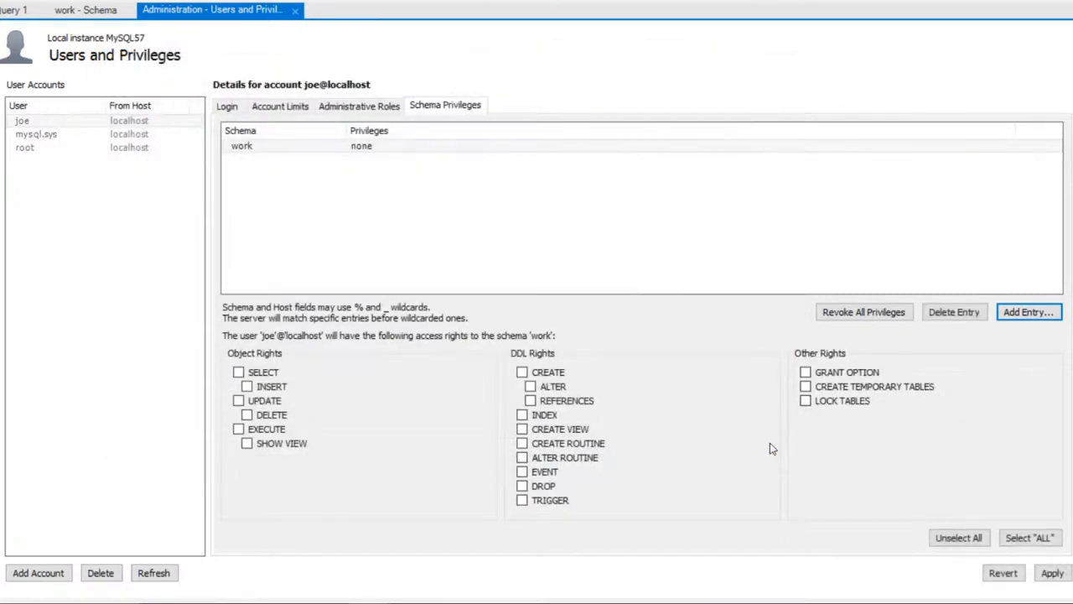
# Step: Tick SELECT, INSERT, DELETE, UPDATE, then select all rights on work and apply
pyautogui.click(263, 374)
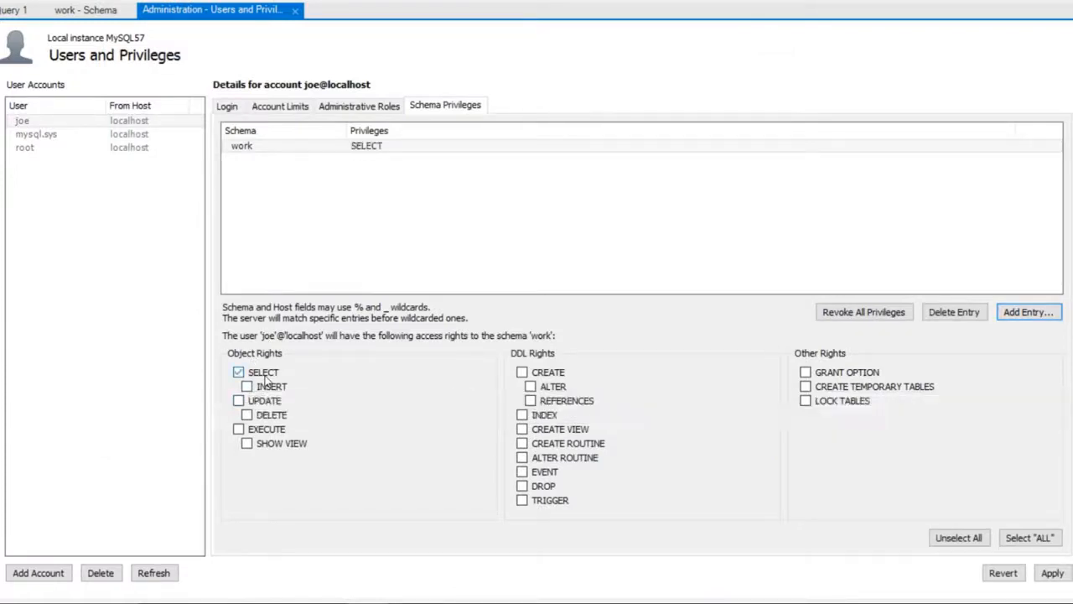
pyautogui.click(271, 388)
pyautogui.click(273, 412)
pyautogui.click(274, 403)
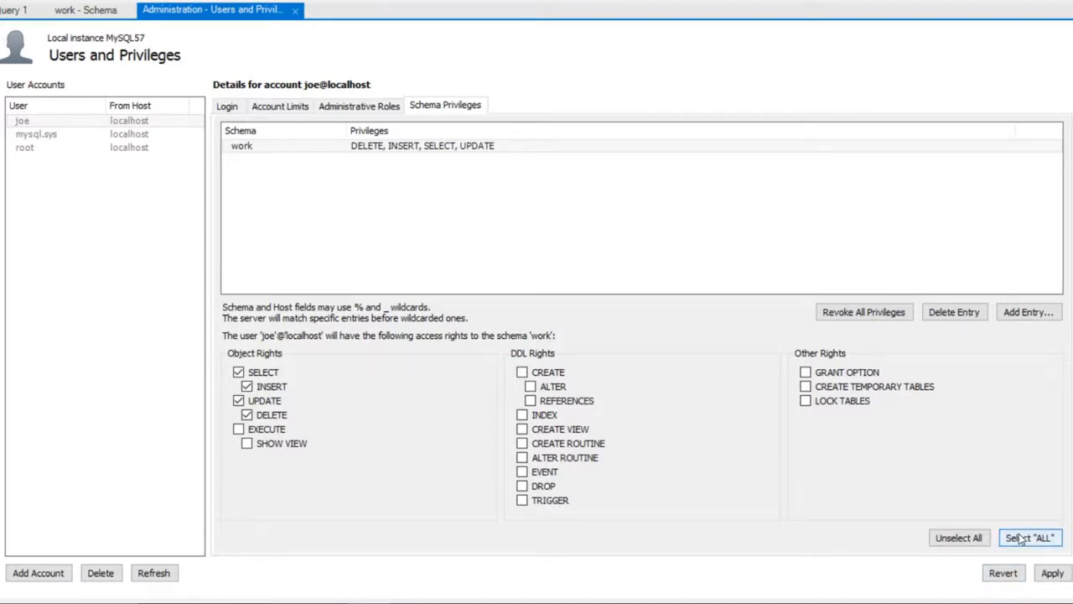
pyautogui.click(1054, 544)
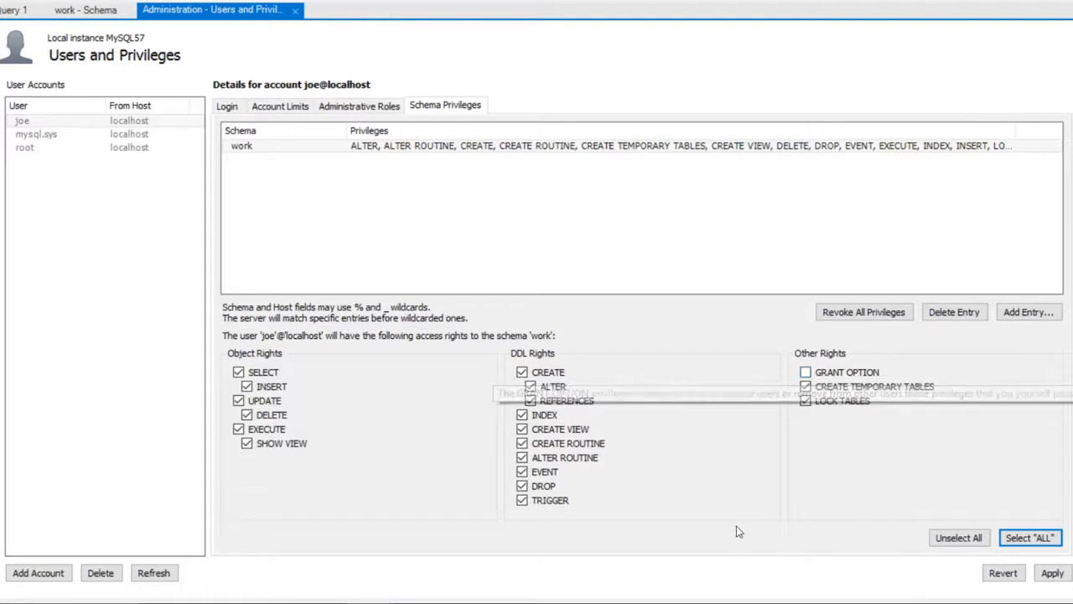
pyautogui.click(1053, 574)
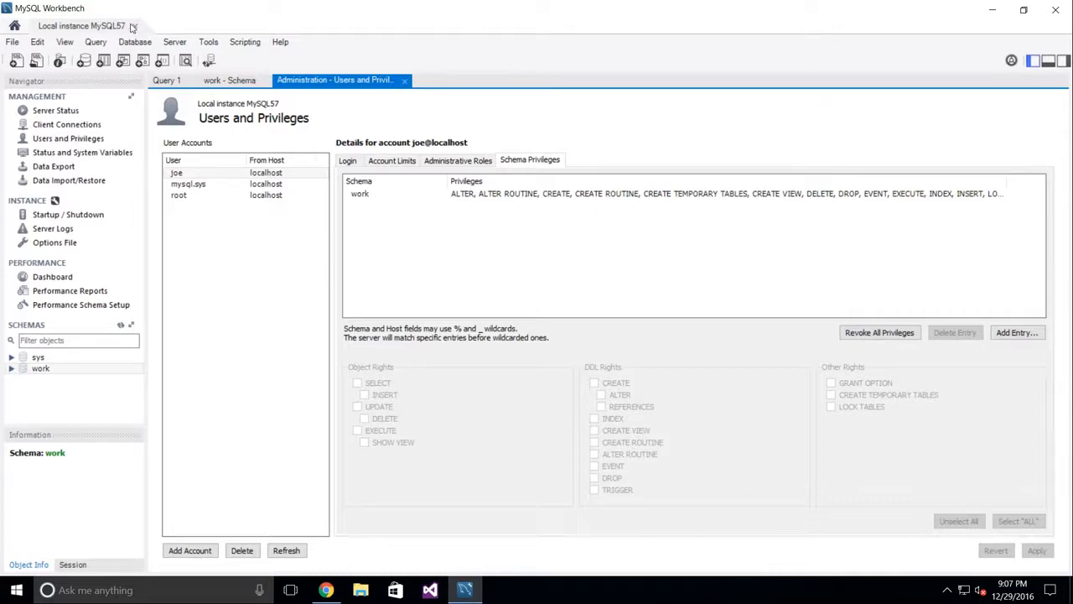
# Step: Close the local instance and save 'Joe's Connection' for user joe with default schema work
pyautogui.click(135, 27)
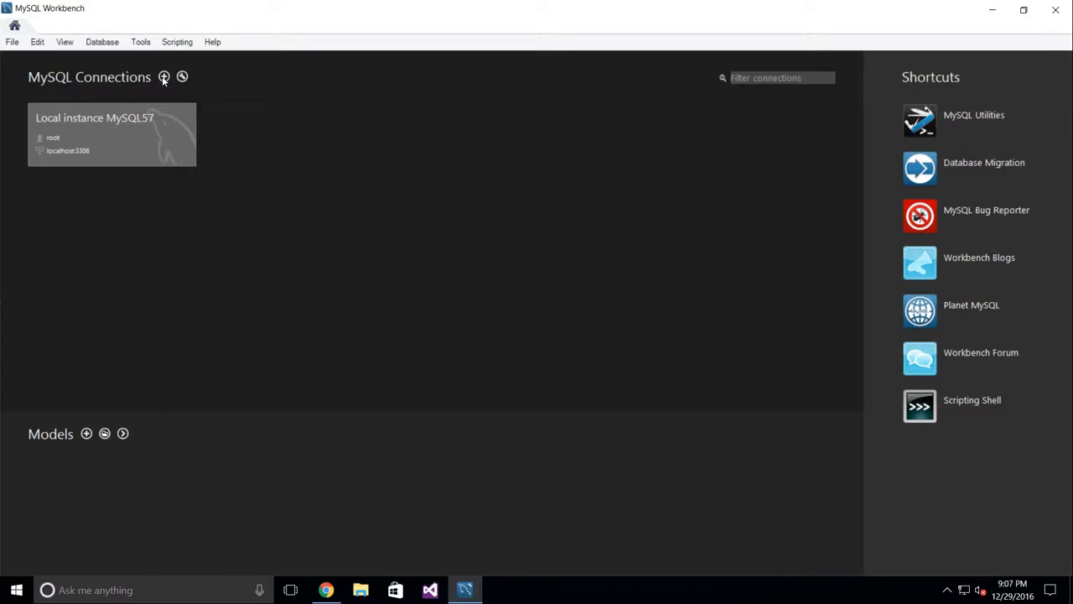
pyautogui.click(164, 77)
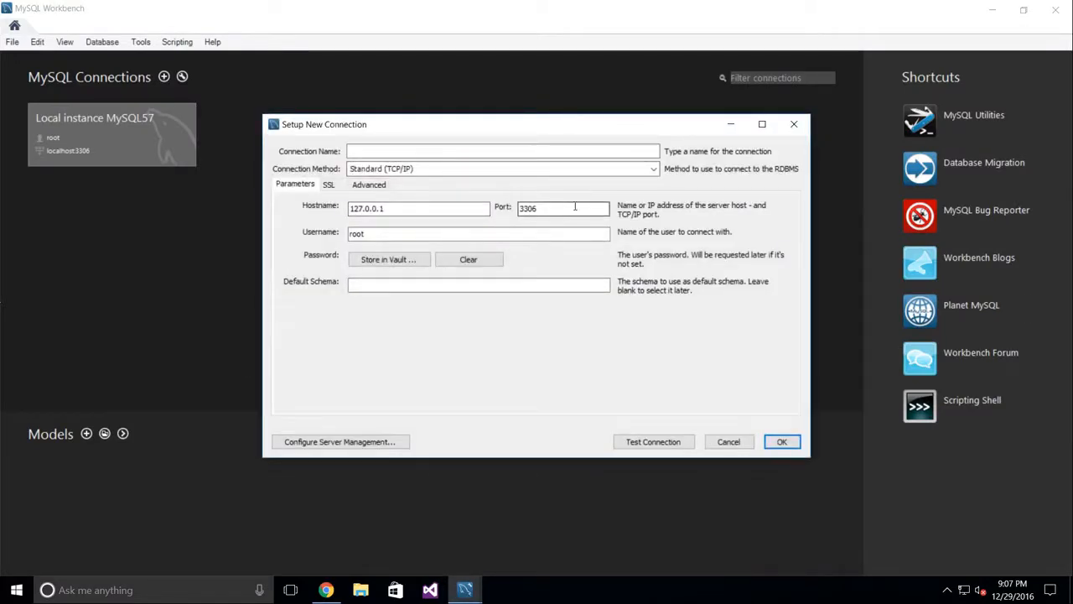
pyautogui.doubleClick(515, 234)
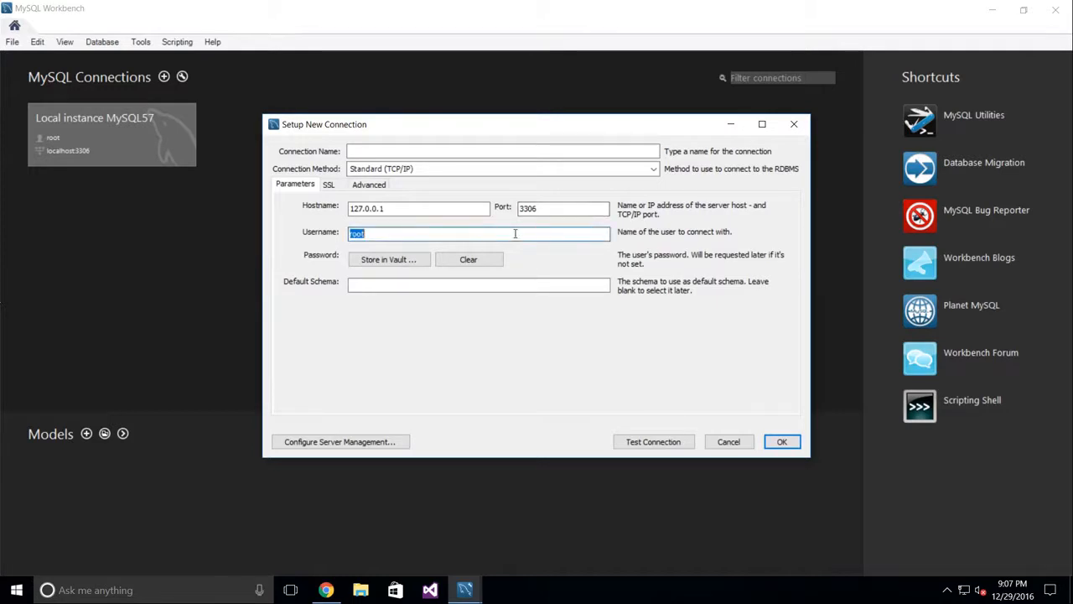
pyautogui.write('joe')
pyautogui.click(436, 282)
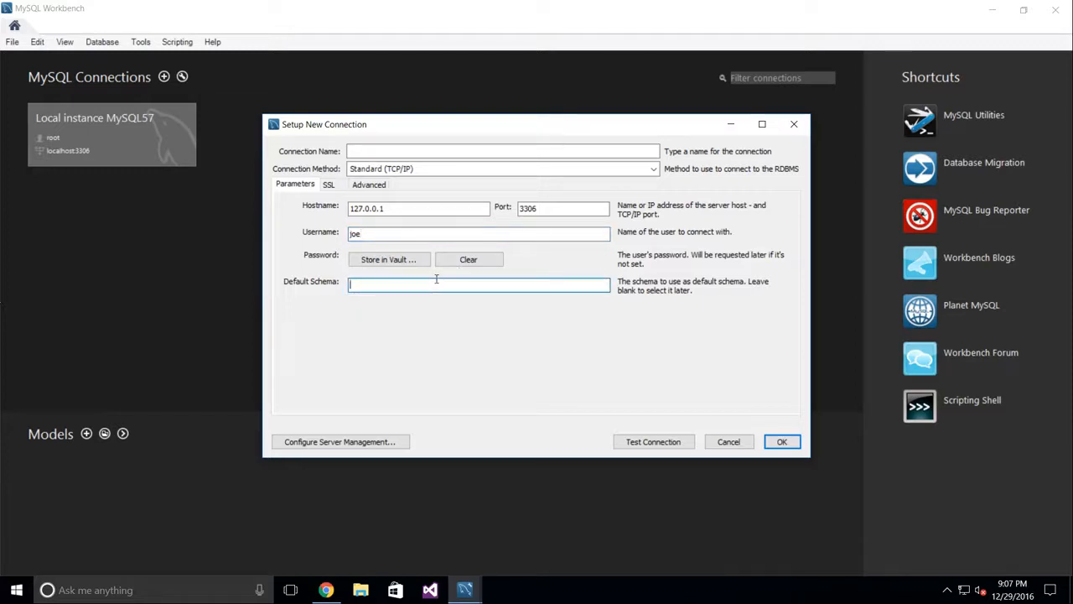
pyautogui.write('work')
pyautogui.click(496, 150)
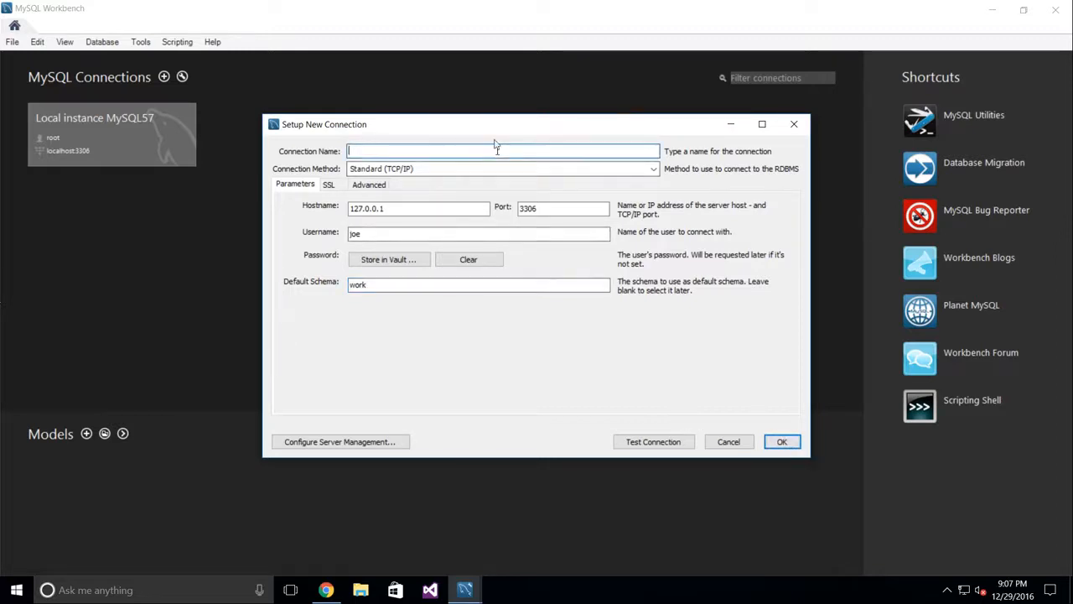
pyautogui.write("Joe's Connection")
pyautogui.click(782, 443)
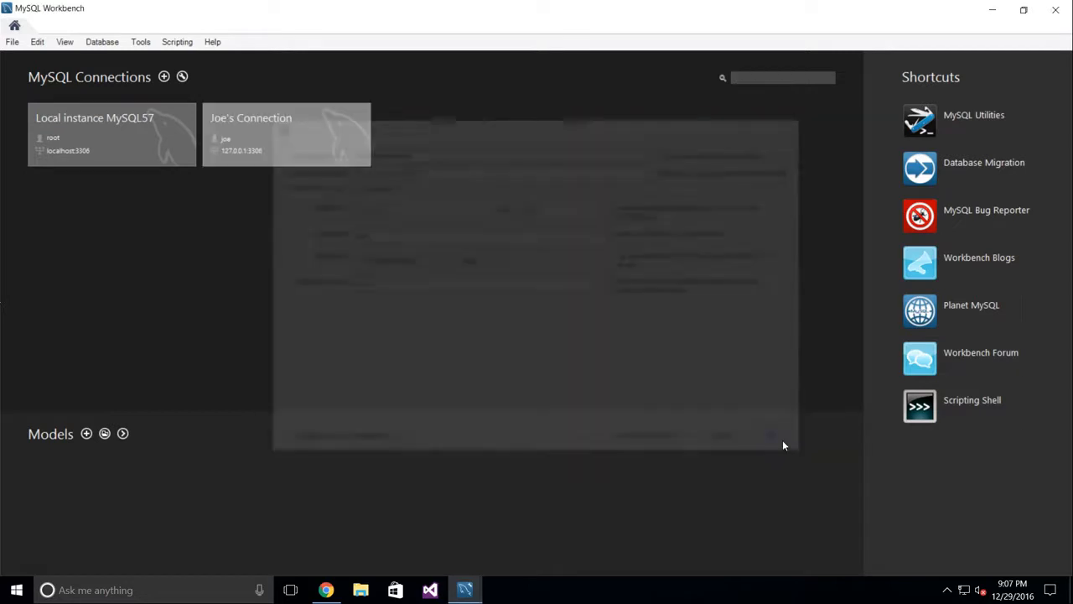
# Step: Connect with Joe's Connection using the user's password to start a query editor on work
pyautogui.click(260, 119)
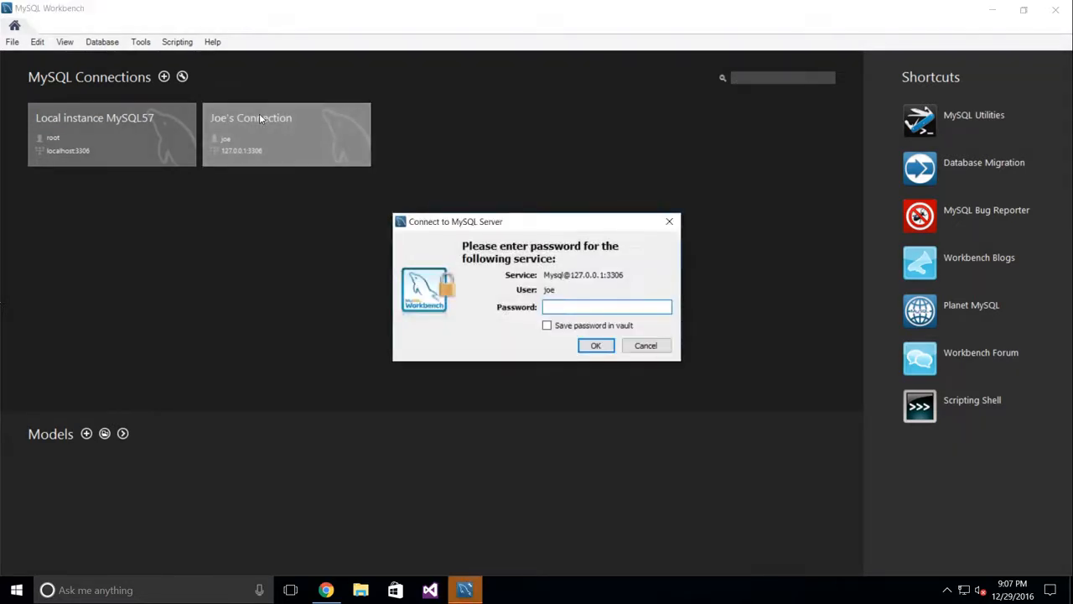
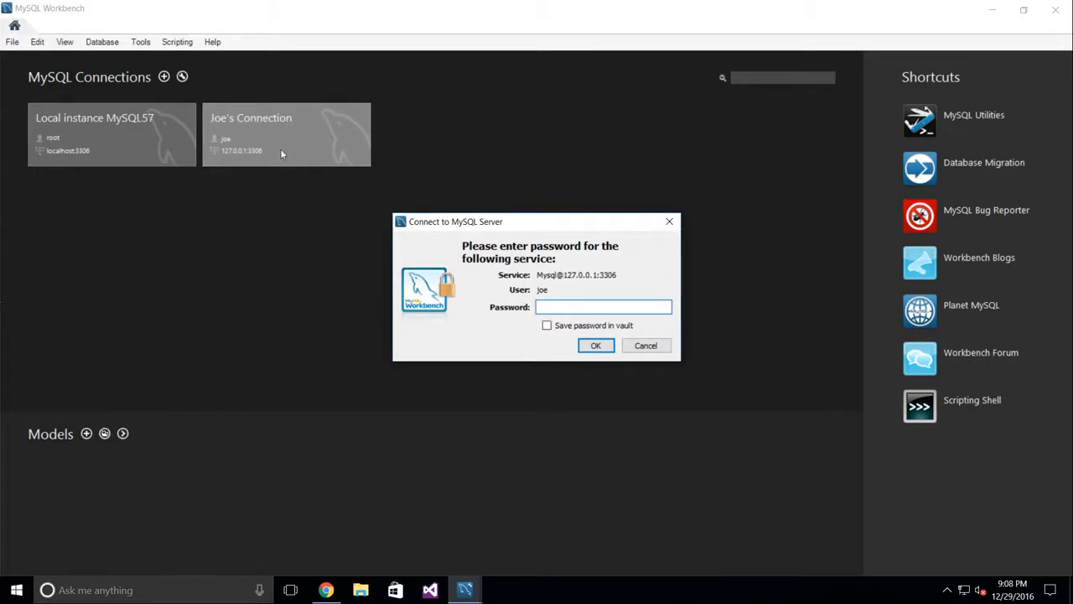
pyautogui.click(595, 345)
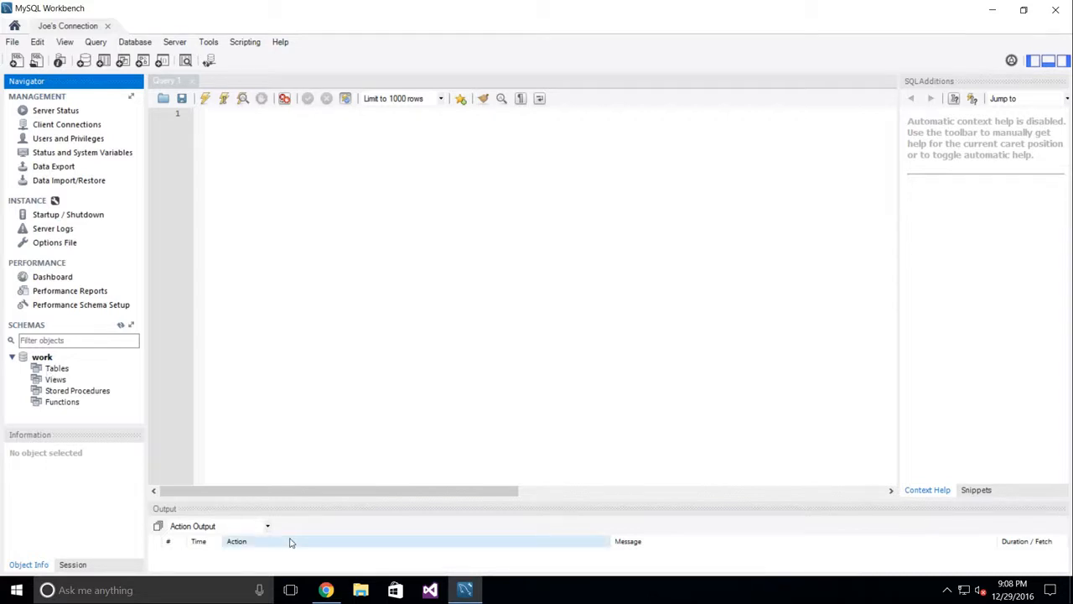
# Step: Exit the virtual machine's full-screen view and bring both terminal windows to the front
pyautogui.hotkey('ctrl', 'alt', 'Return')
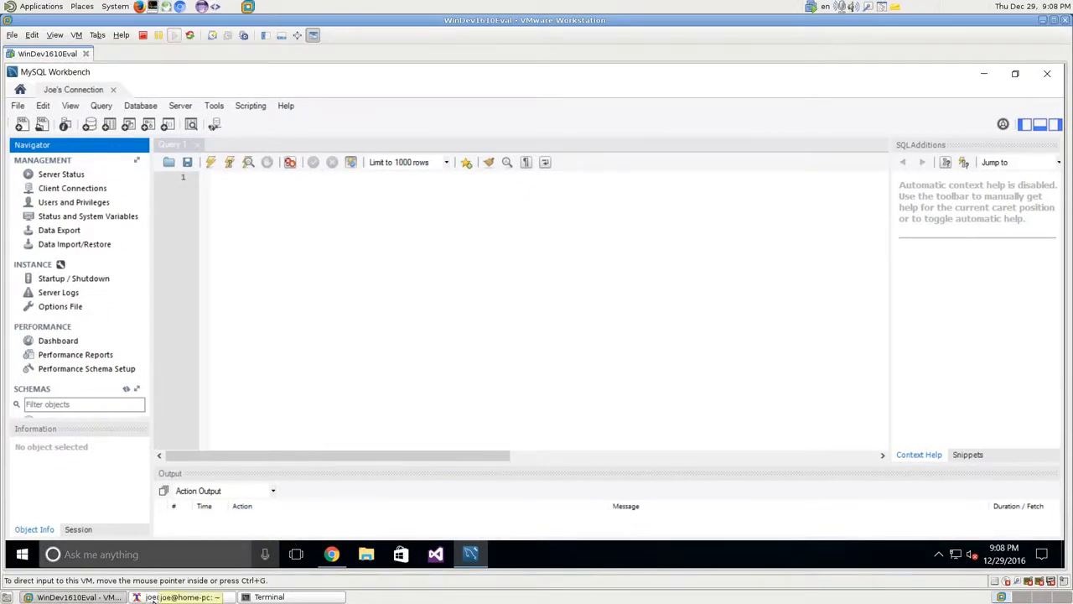
pyautogui.click(141, 598)
pyautogui.click(268, 597)
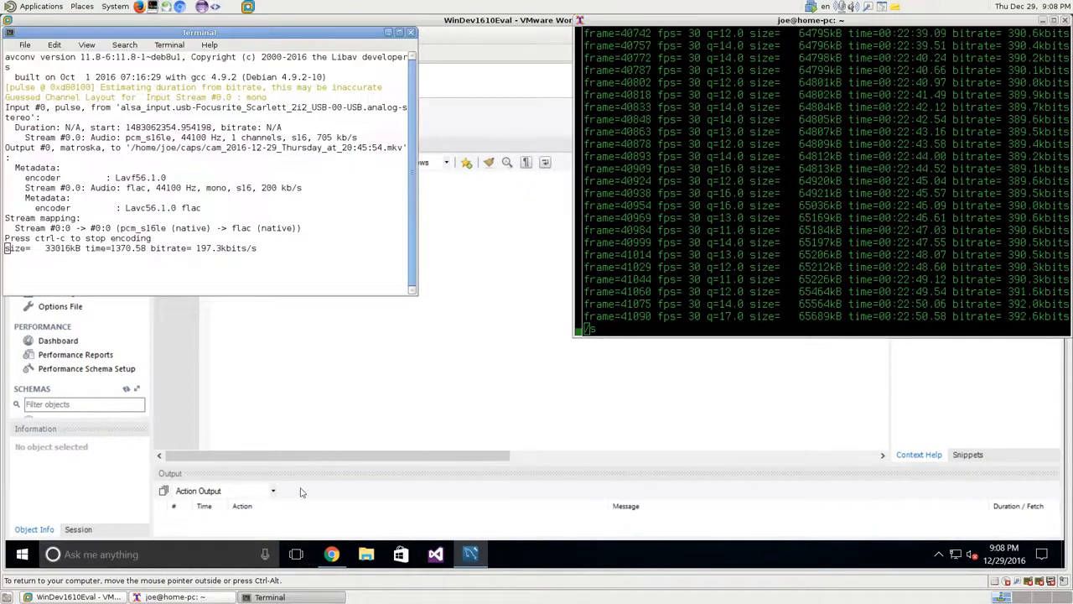